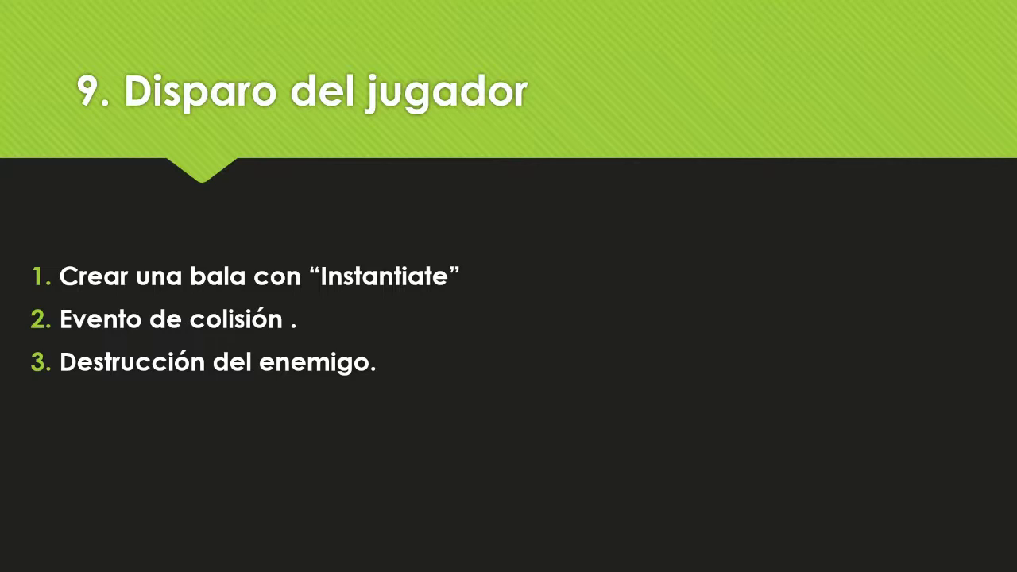
- Exit the player-shooting slide show and switch to the Unity editor
{"action": "key", "text": "Escape"}
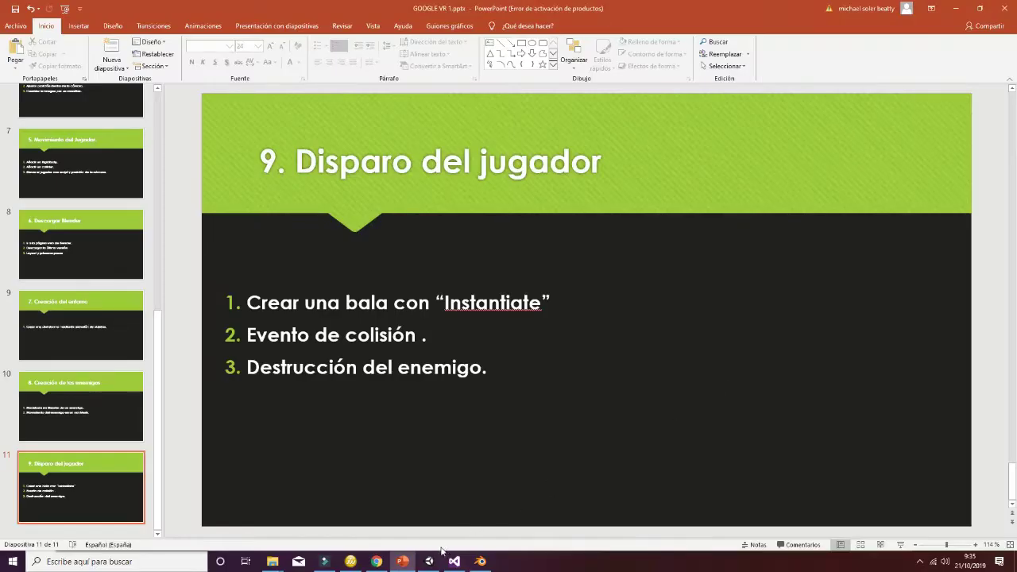
{"action": "key", "text": "alt+Tab"}
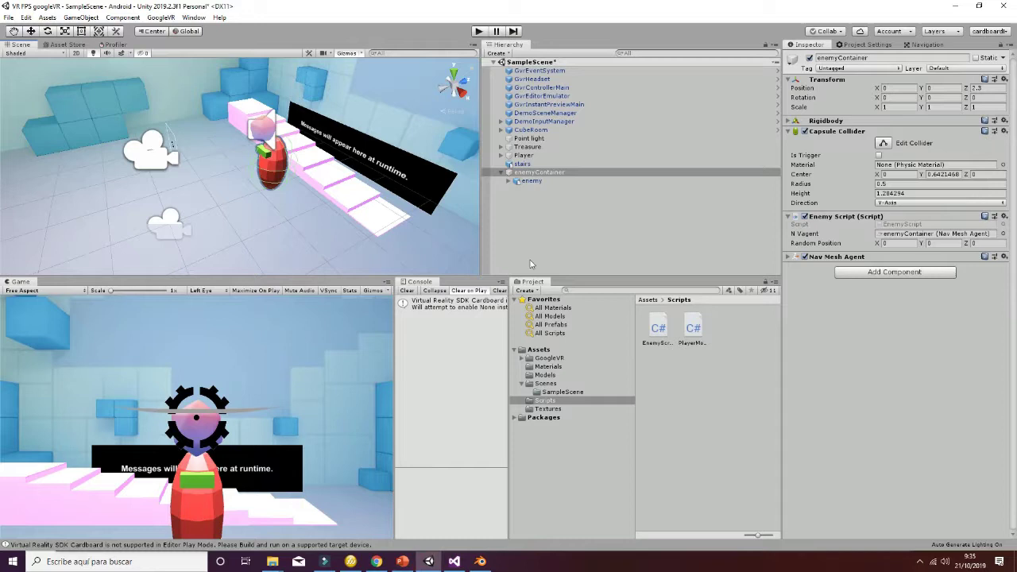
- Create a C# script named shooting in the Scripts folder
{"action": "left_click", "coordinate": [554, 208]}
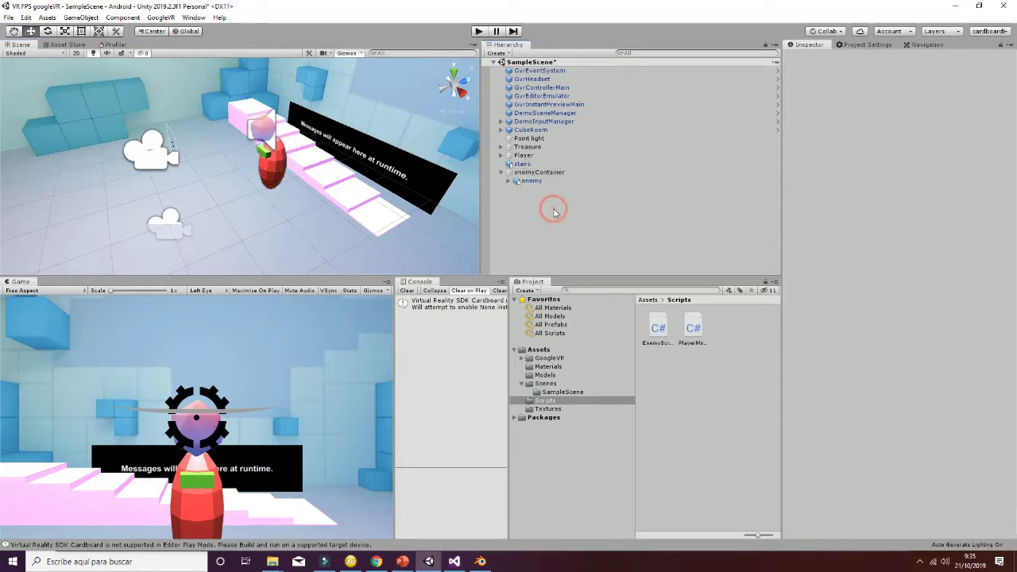
{"action": "left_click", "coordinate": [549, 401]}
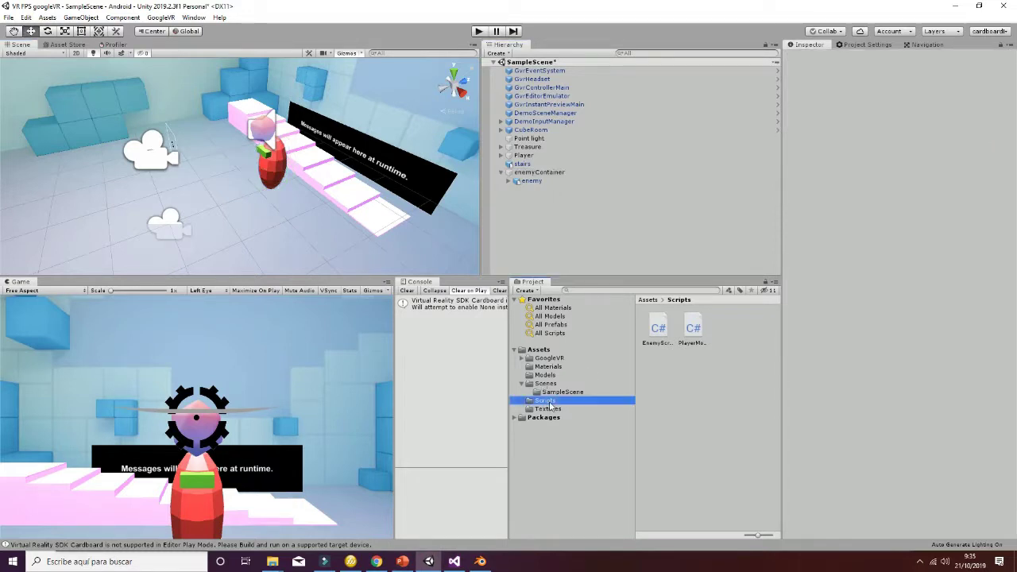
{"action": "right_click", "coordinate": [674, 351]}
{"action": "mouse_move", "coordinate": [715, 106]}
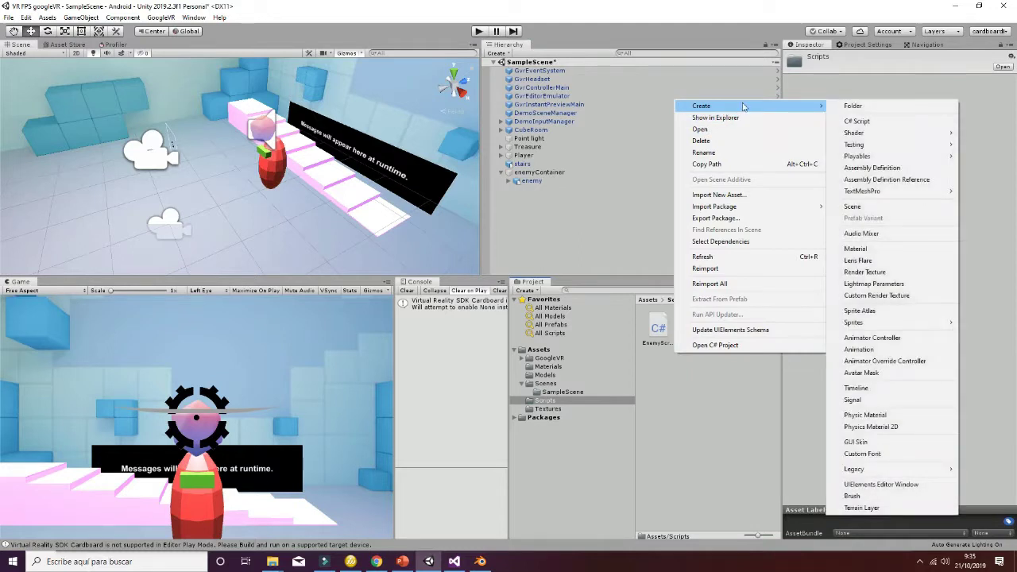
{"action": "left_click", "coordinate": [874, 120]}
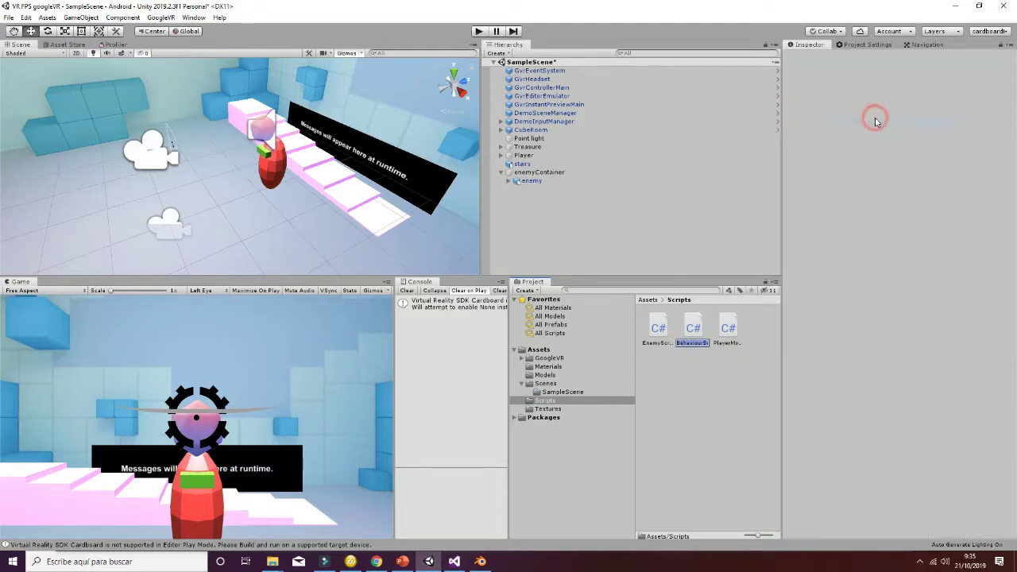
{"action": "type", "text": "shooting"}
{"action": "left_click", "coordinate": [820, 326]}
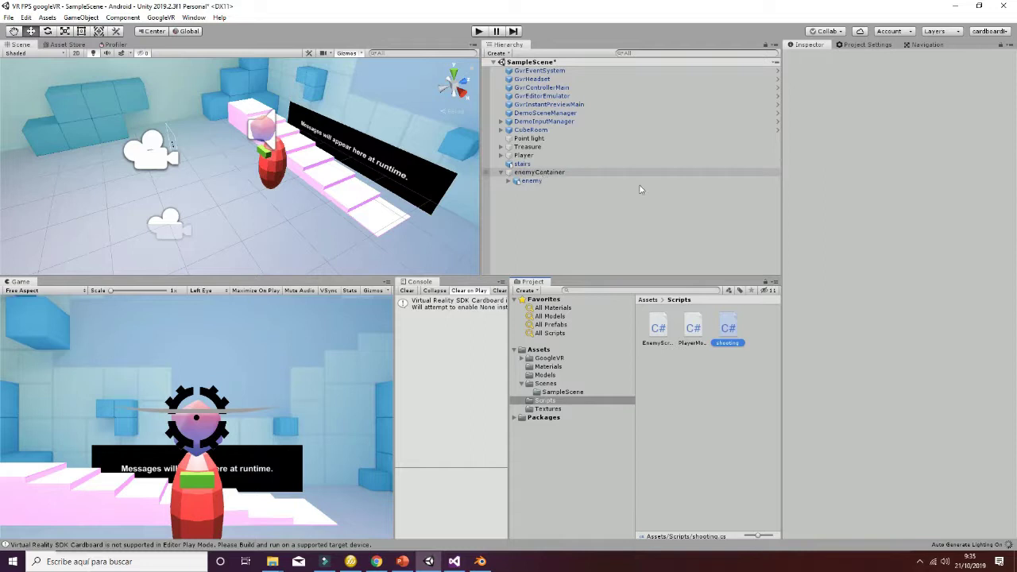
- Attach the shooting script to the Player and open it for editing
{"action": "left_click", "coordinate": [524, 155]}
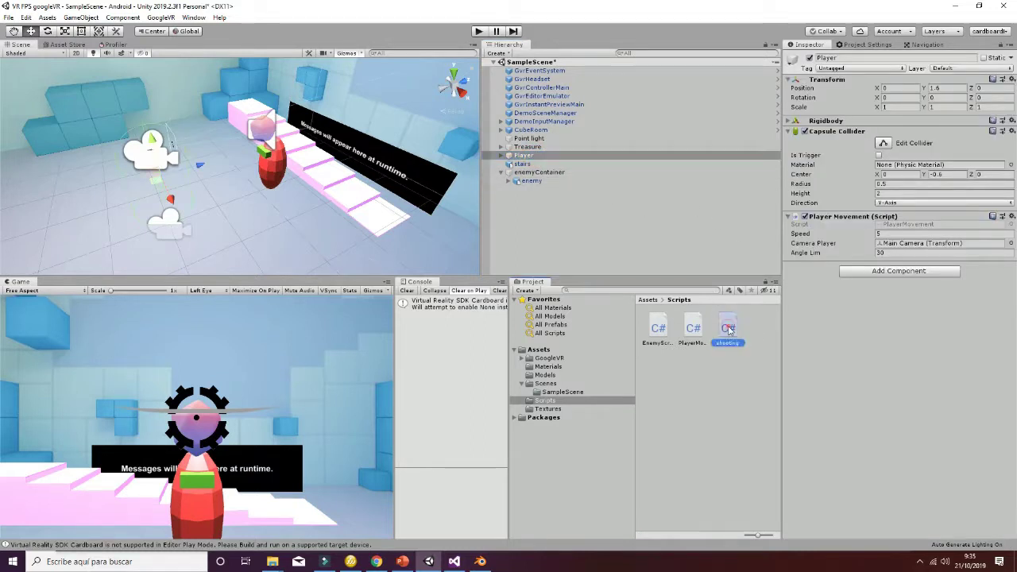
{"action": "left_click_drag", "start_coordinate": [729, 331], "coordinate": [865, 311]}
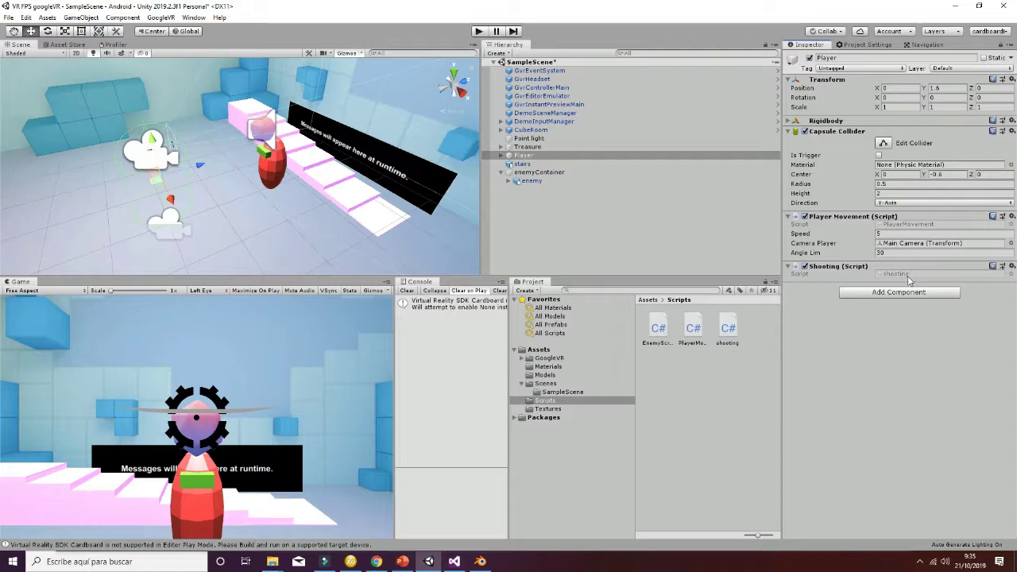
{"action": "double_click", "coordinate": [908, 274]}
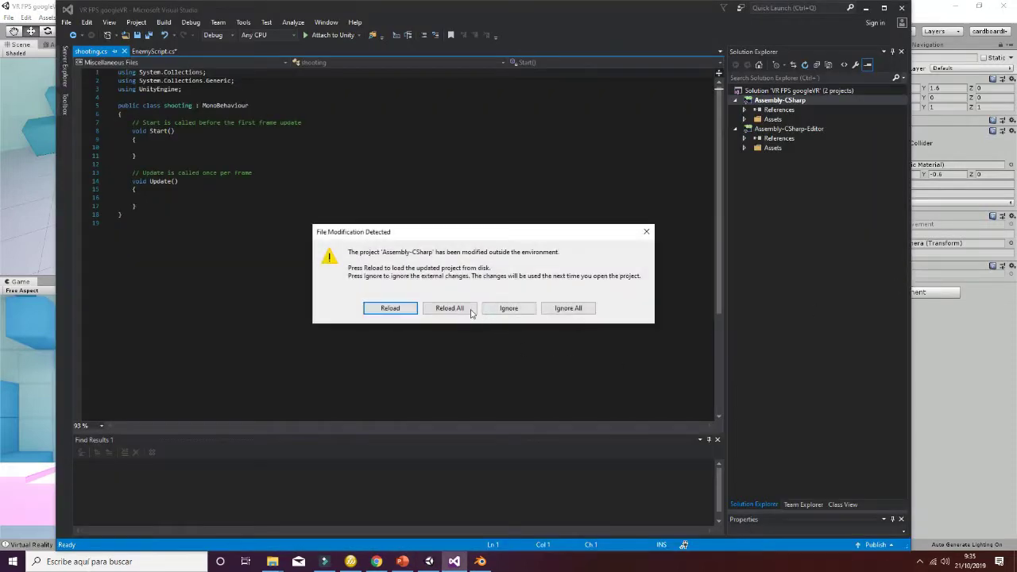
- Reload the changed files, keep the EnemyScript.cs changes, and accept the framework retarget
{"action": "left_click", "coordinate": [472, 313]}
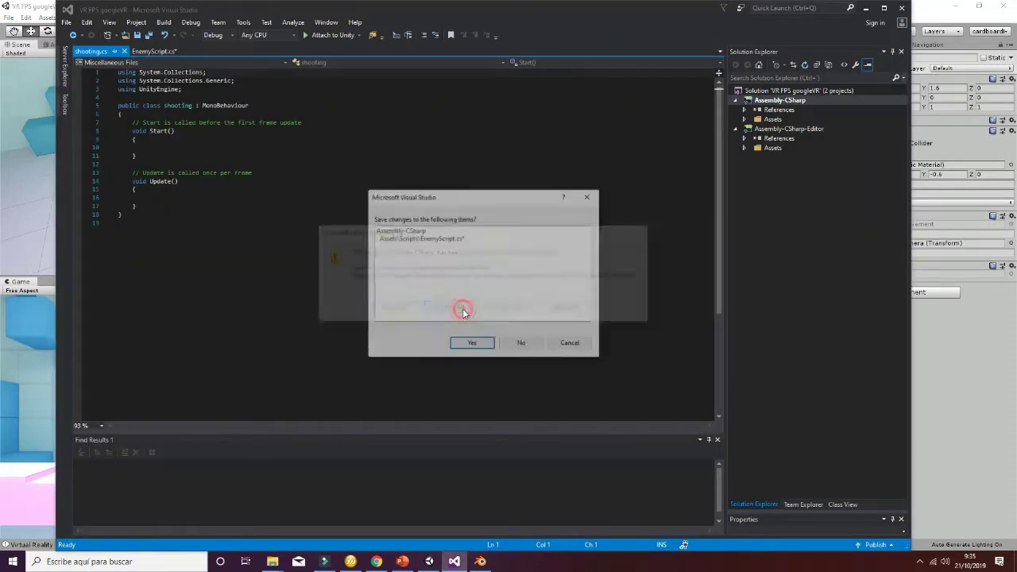
{"action": "left_click", "coordinate": [478, 346]}
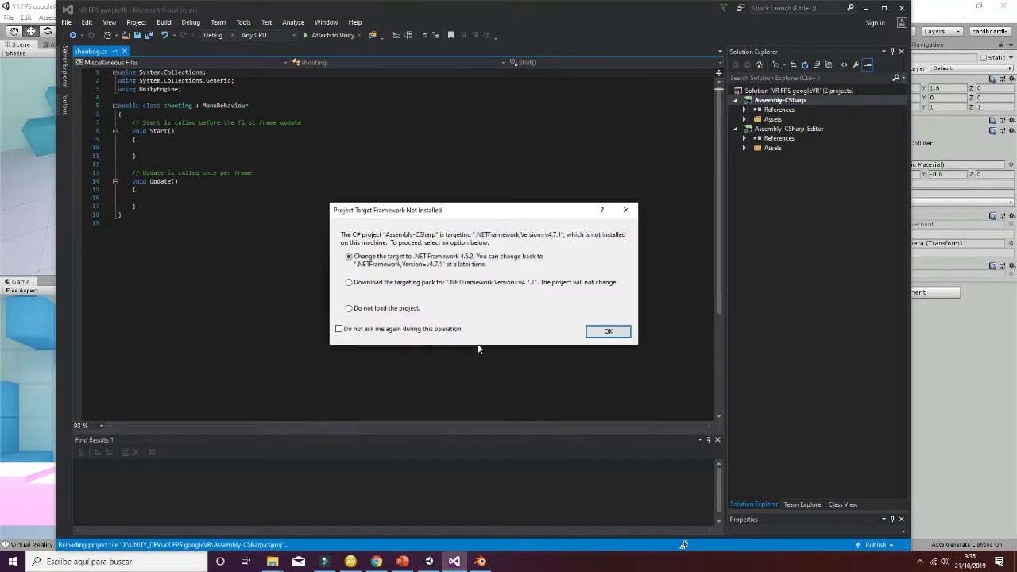
{"action": "left_click", "coordinate": [606, 329]}
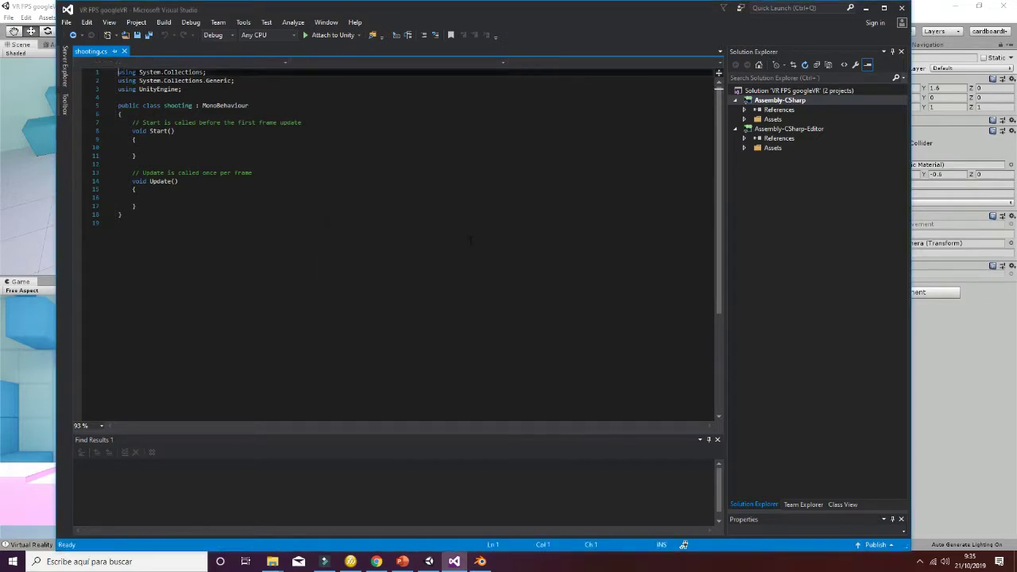
- Add a 'public Transform camTf;' field below the line 7 comment
{"action": "left_click", "coordinate": [303, 122]}
{"action": "key", "text": "Return"}
{"action": "key", "text": "Return"}
{"action": "key", "text": "Up"}
{"action": "type", "text": "public Transform cam"}
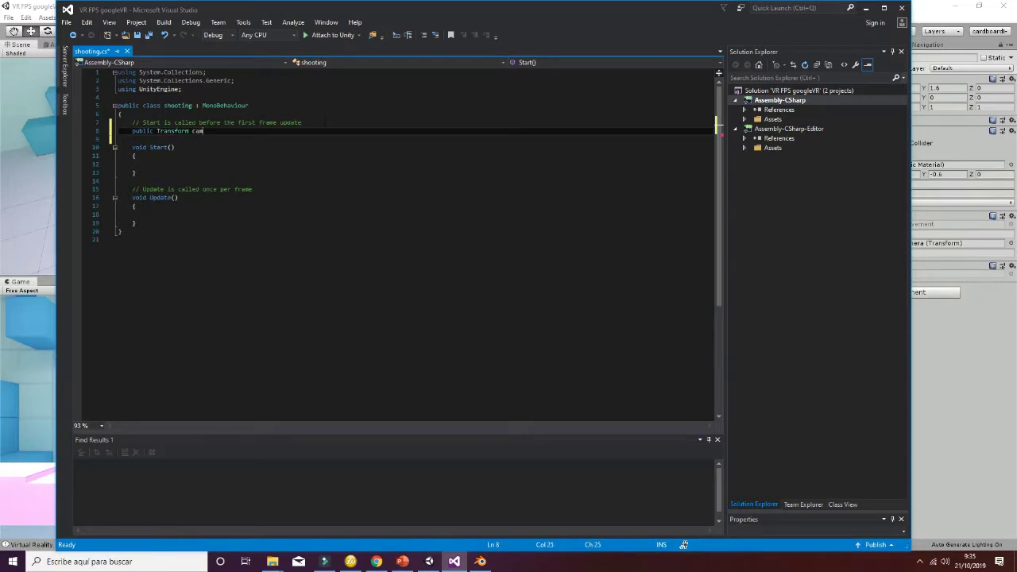
{"action": "type", "text": "Tf;"}
{"action": "double_click", "coordinate": [200, 131]}
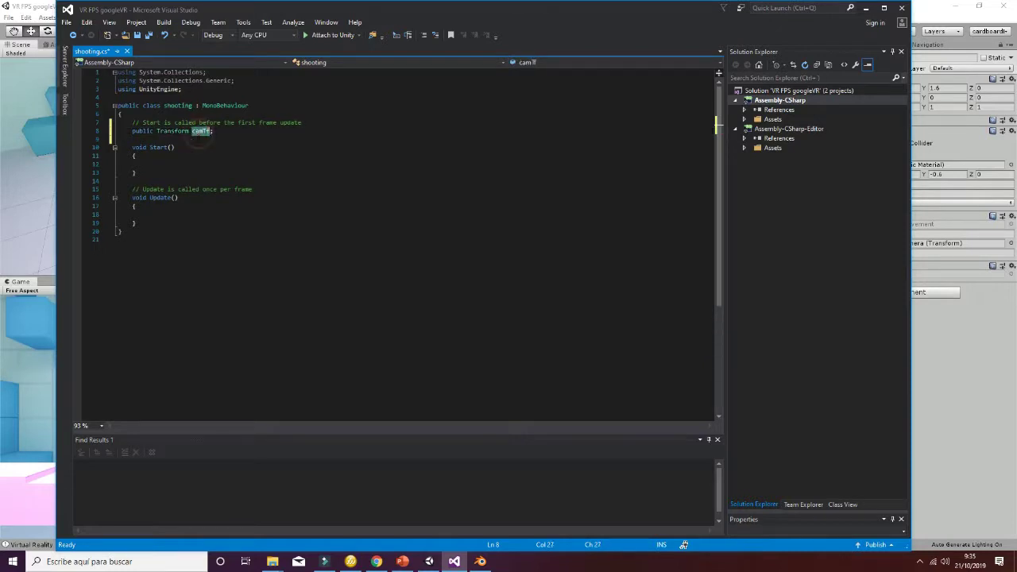
- Add an empty if(Input.GetMouseButtonDown(0)) { } block inside Update
{"action": "left_click", "coordinate": [149, 197]}
{"action": "type", "text": "Fix"}
{"action": "key", "text": "BackSpace"}
{"action": "key", "text": "BackSpace"}
{"action": "key", "text": "BackSpace"}
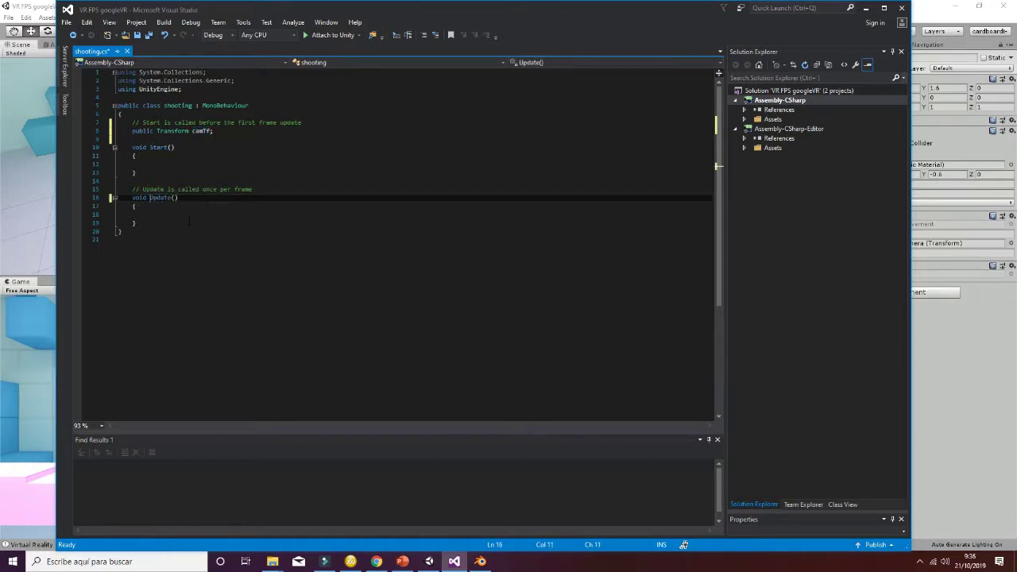
{"action": "key", "text": "Down"}
{"action": "key", "text": "Down"}
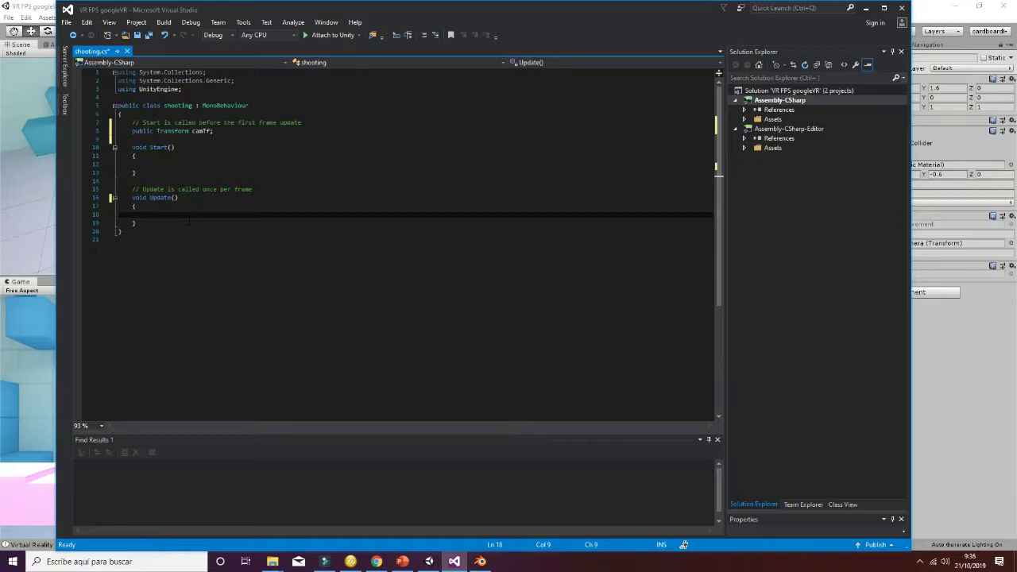
{"action": "type", "text": "if("}
{"action": "type", "text": "input"}
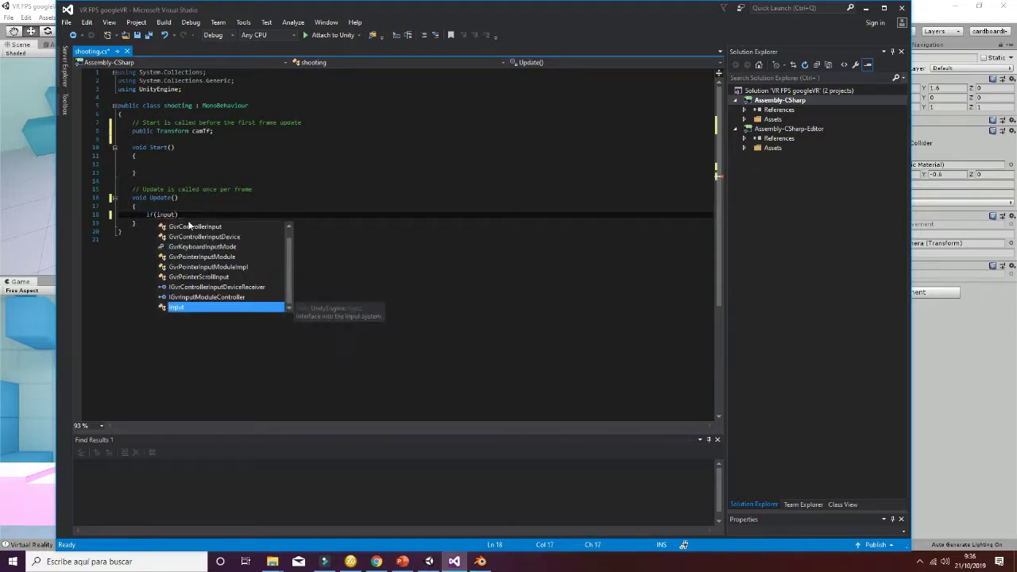
{"action": "key", "text": "Tab"}
{"action": "type", "text": ".mou"}
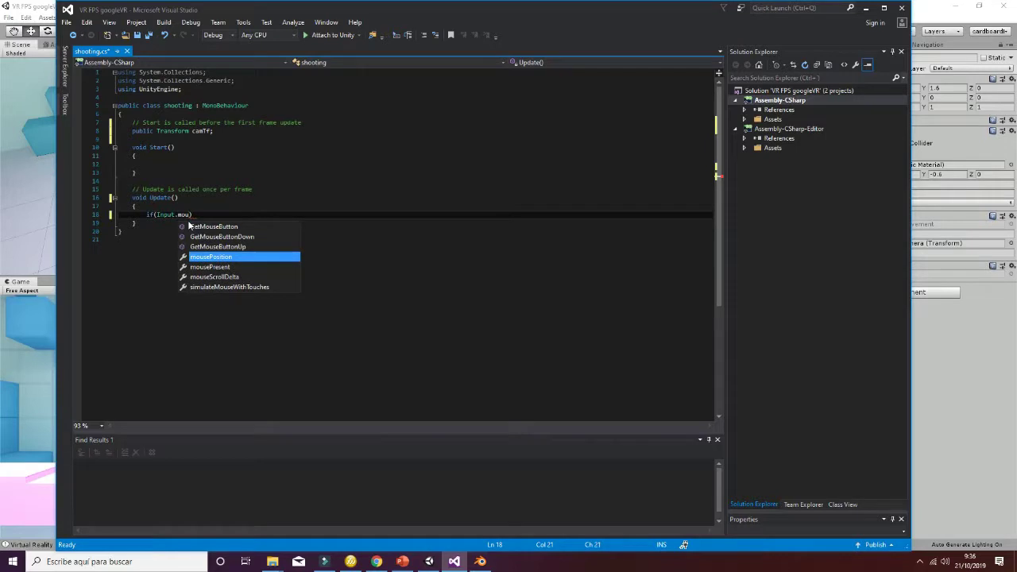
{"action": "key", "text": "Up"}
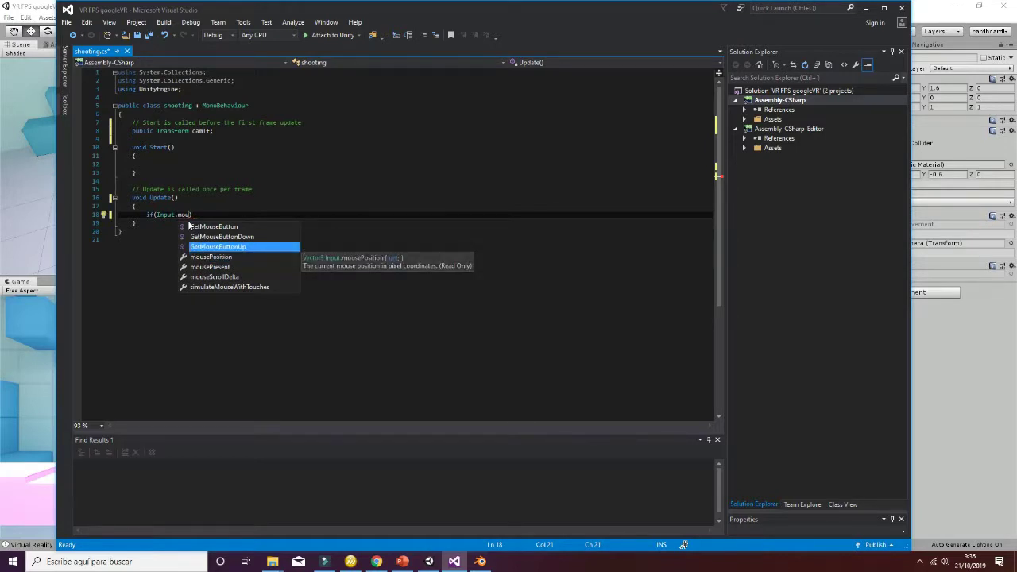
{"action": "key", "text": "Up"}
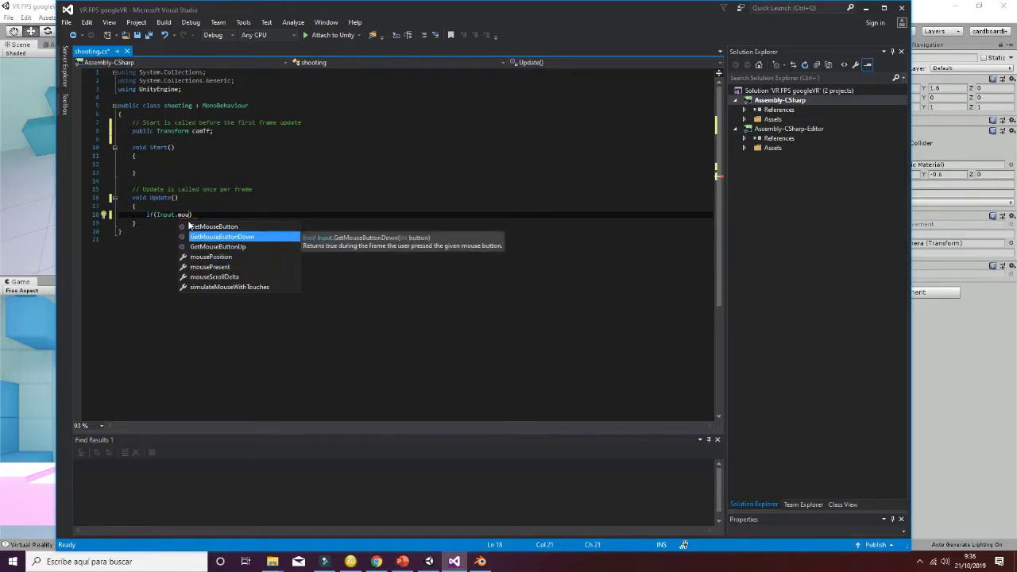
{"action": "key", "text": "Tab"}
{"action": "type", "text": "(0"}
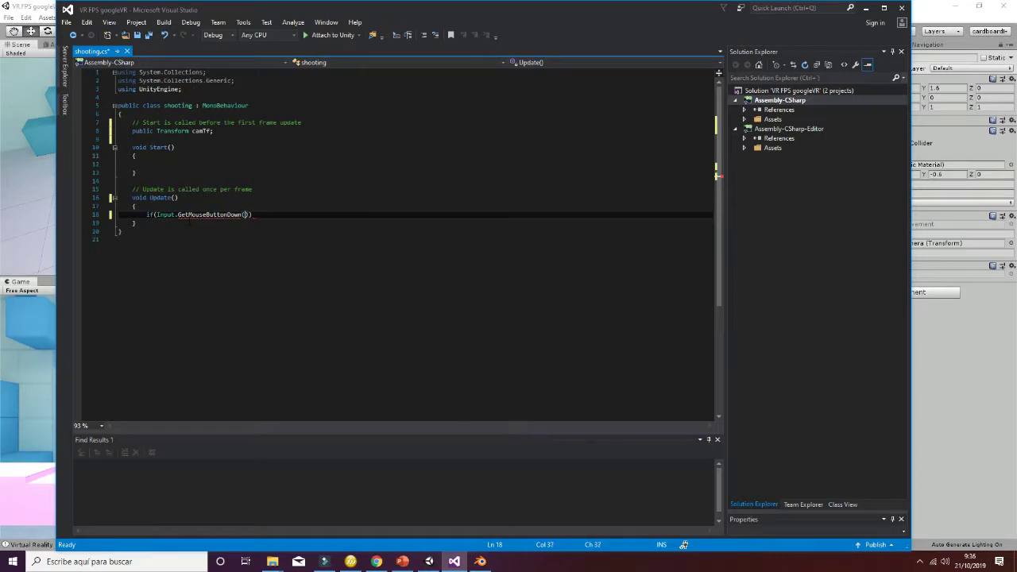
{"action": "key", "text": "Return"}
{"action": "type", "text": "{"}
{"action": "key", "text": "Return"}
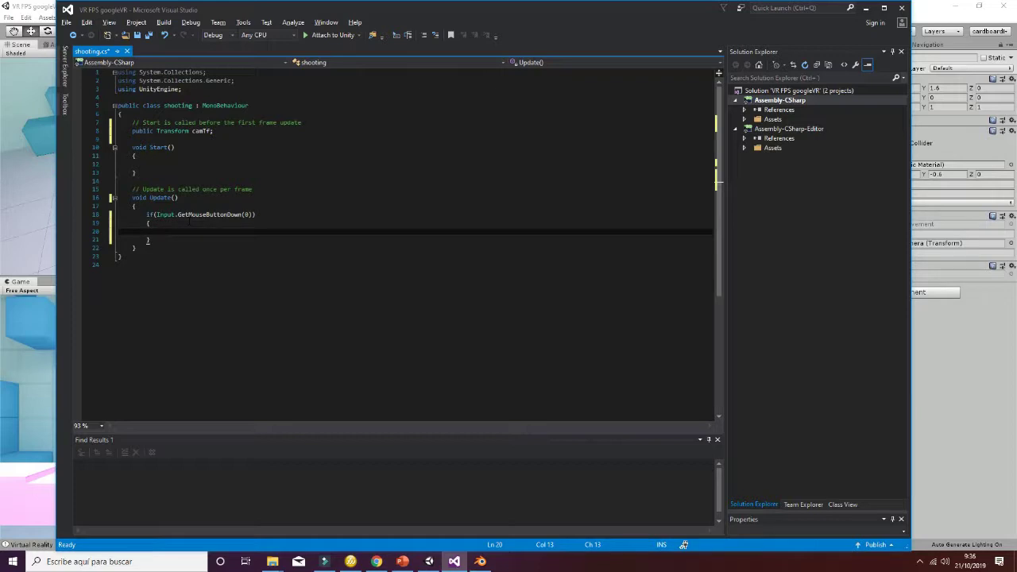
- Add a 'public GameObject bullet;' field below camTf
{"action": "key", "text": "Up"}
{"action": "key", "text": "Up"}
{"action": "key", "text": "Up"}
{"action": "key", "text": "Up"}
{"action": "key", "text": "Up"}
{"action": "key", "text": "Up"}
{"action": "key", "text": "Up"}
{"action": "key", "text": "Up"}
{"action": "key", "text": "End"}
{"action": "key", "text": "Return"}
{"action": "key", "text": "Return"}
{"action": "left_click", "coordinate": [132, 139]}
{"action": "type", "text": "public"}
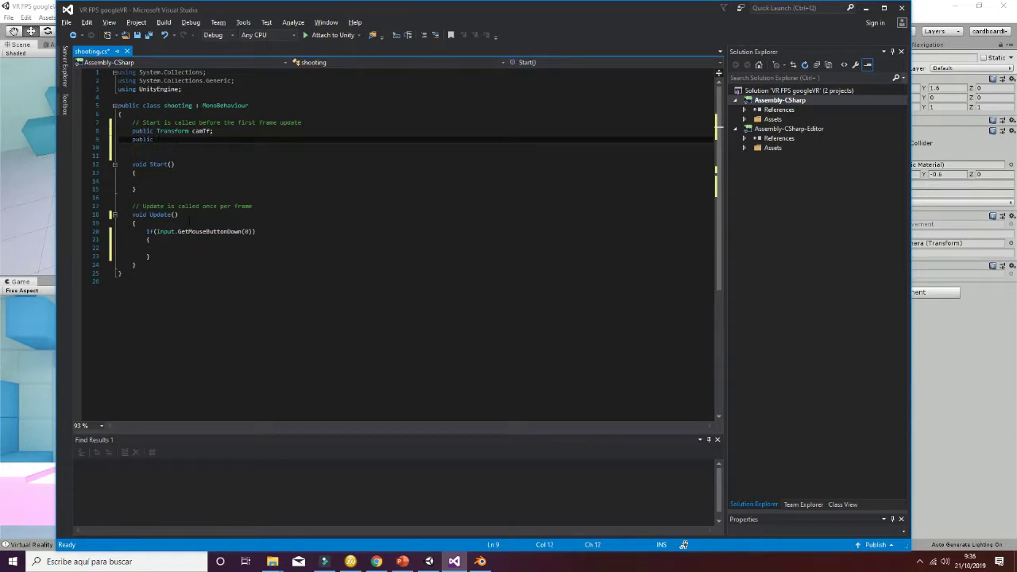
{"action": "type", "text": " GameObject bullet;"}
- Write 'GameObject go=Instantiate(bullet);' in the click block, save, and return to Unity
{"action": "left_click", "coordinate": [286, 248]}
{"action": "type", "text": "Inst()"}
{"action": "key", "text": "Left"}
{"action": "type", "text": "bullet"}
{"action": "key", "text": "End"}
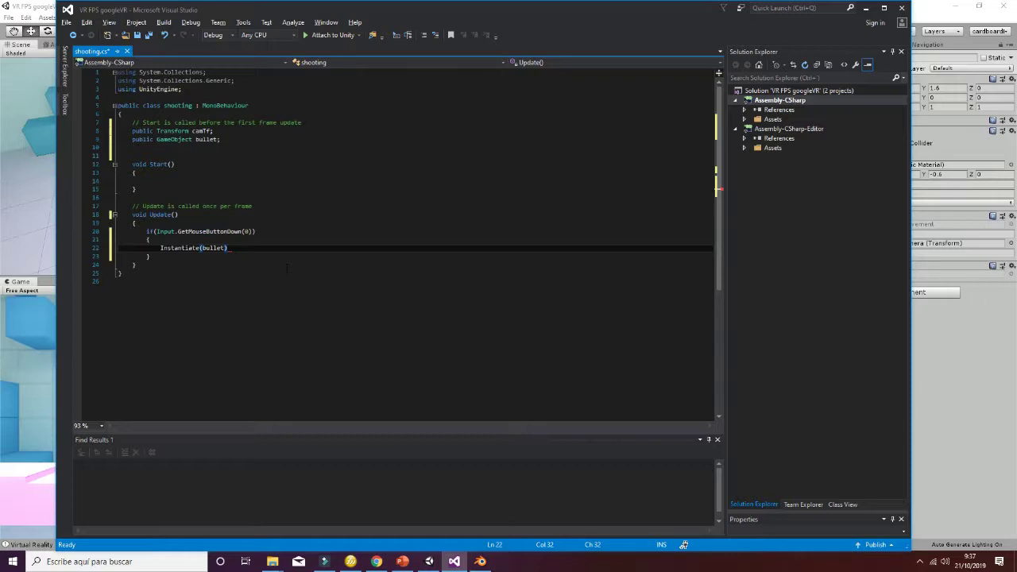
{"action": "type", "text": ";"}
{"action": "key", "text": "Return"}
{"action": "key", "text": "Up"}
{"action": "type", "text": "GameObject "}
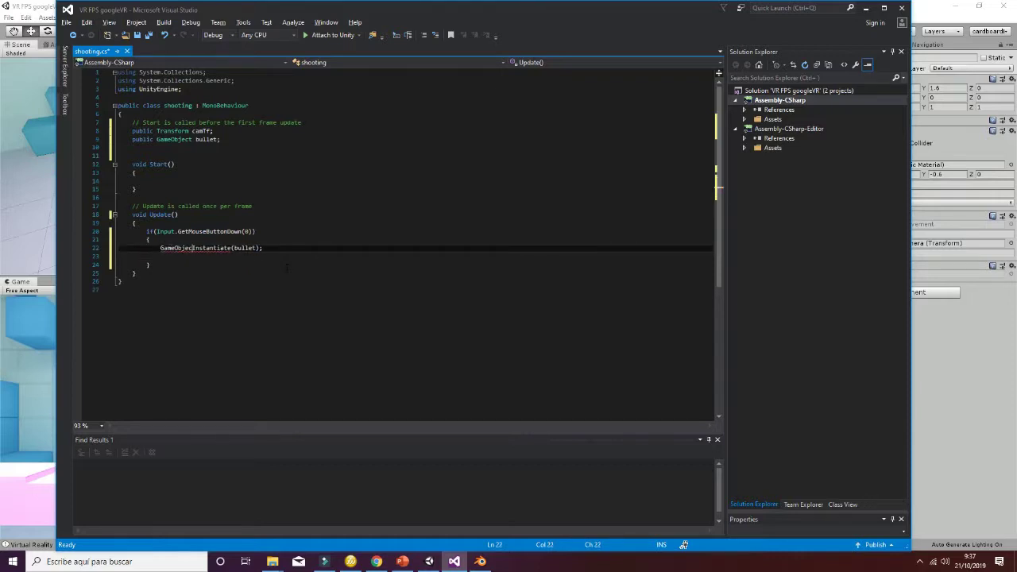
{"action": "type", "text": "go"}
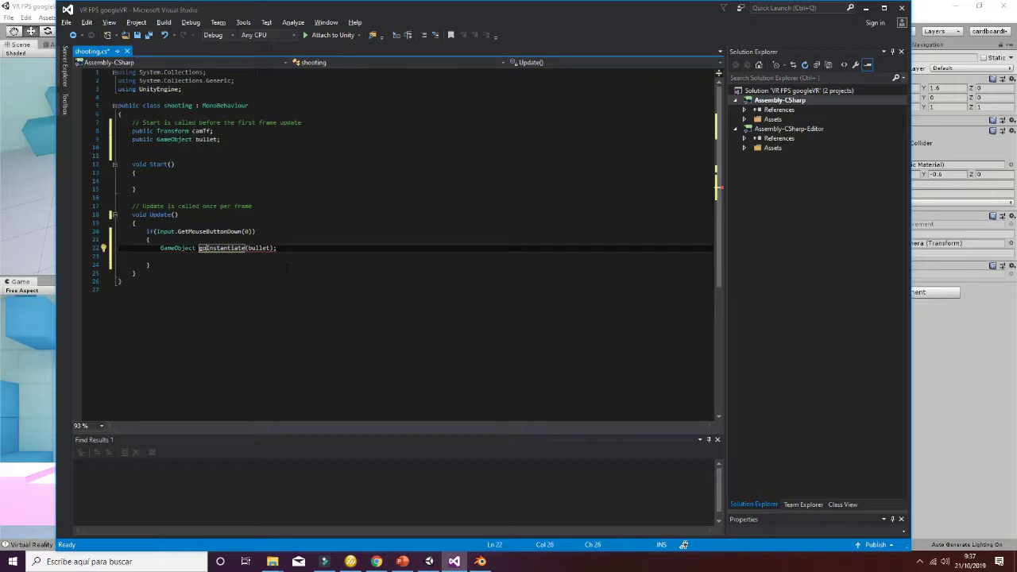
{"action": "type", "text": "="}
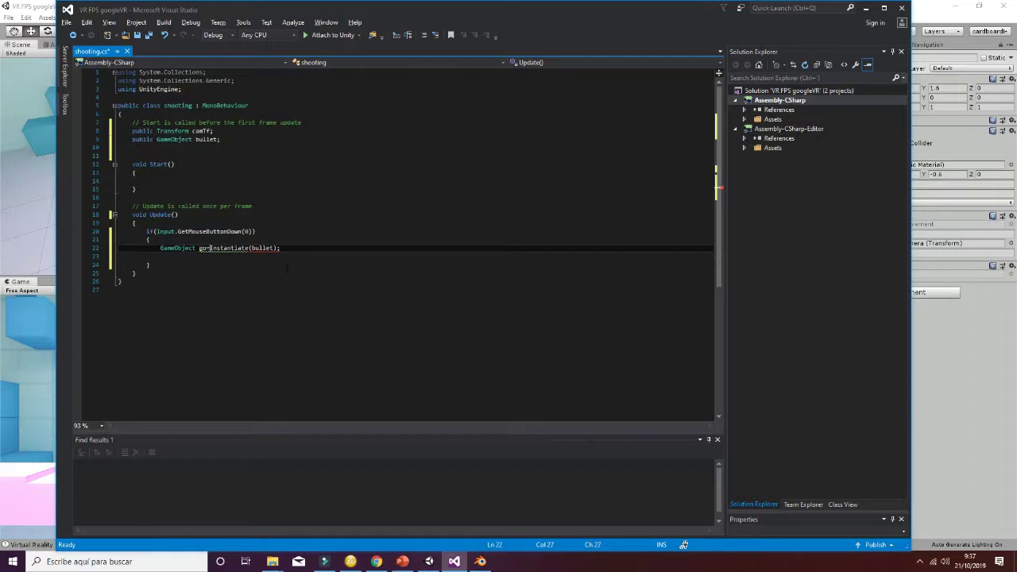
{"action": "key", "text": "Return"}
{"action": "key", "text": "Return"}
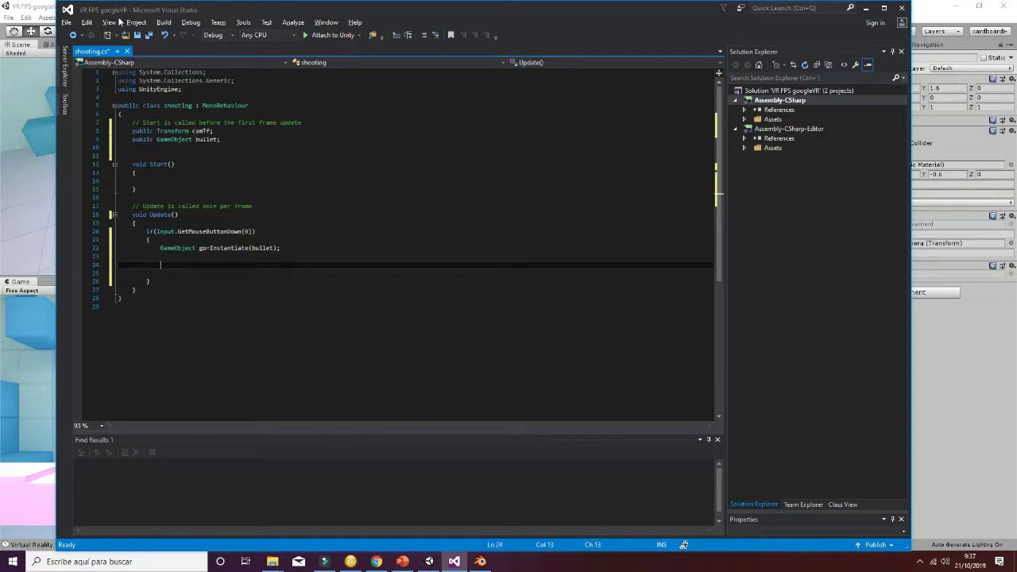
{"action": "left_click", "coordinate": [140, 35]}
{"action": "left_click", "coordinate": [939, 329]}
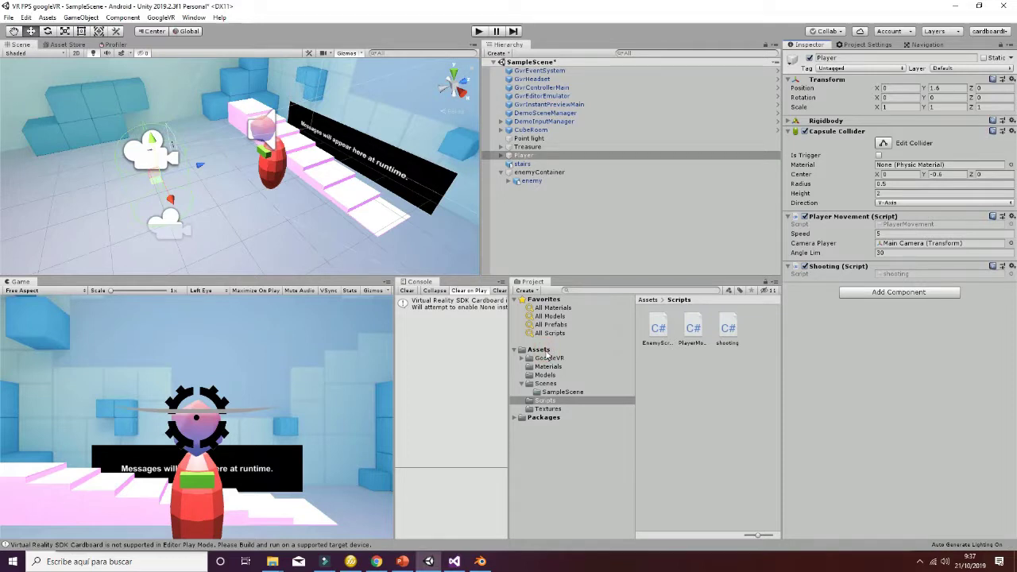
- Create an empty Prefabs folder in Assets and open it
{"action": "left_click", "coordinate": [540, 351]}
{"action": "right_click", "coordinate": [677, 422]}
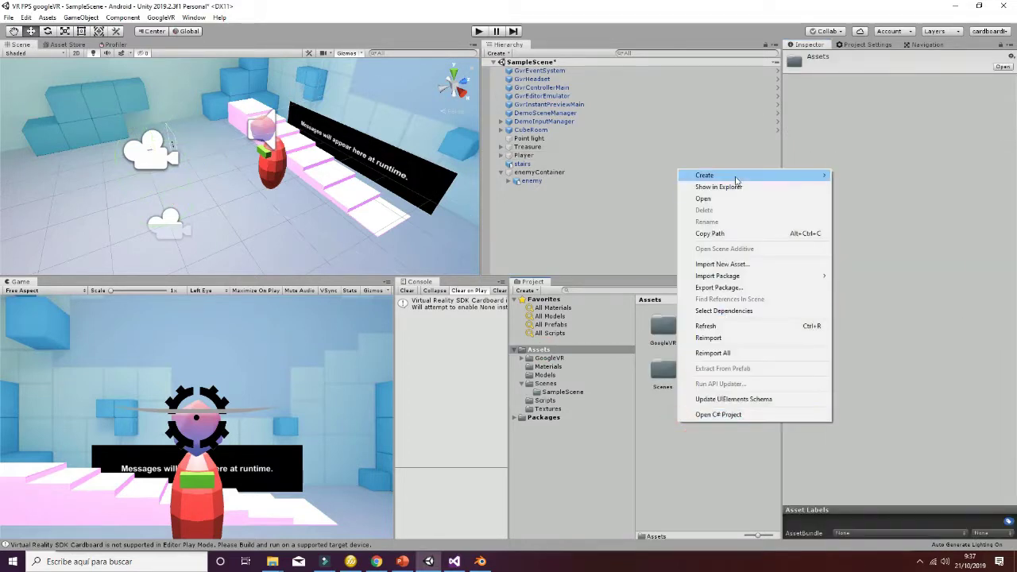
{"action": "mouse_move", "coordinate": [715, 175]}
{"action": "left_click", "coordinate": [861, 166]}
{"action": "type", "text": "Prefabs"}
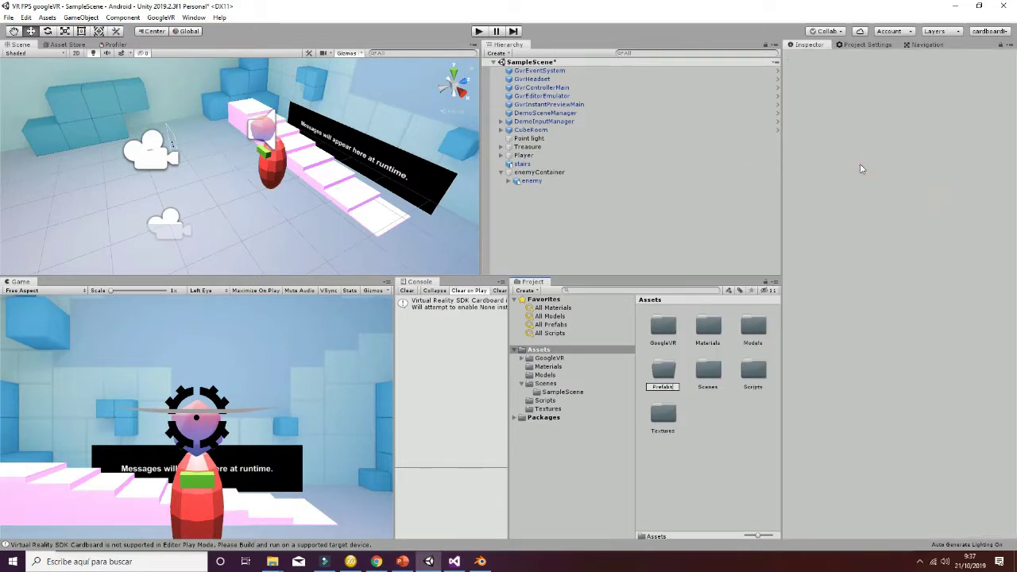
{"action": "key", "text": "Return"}
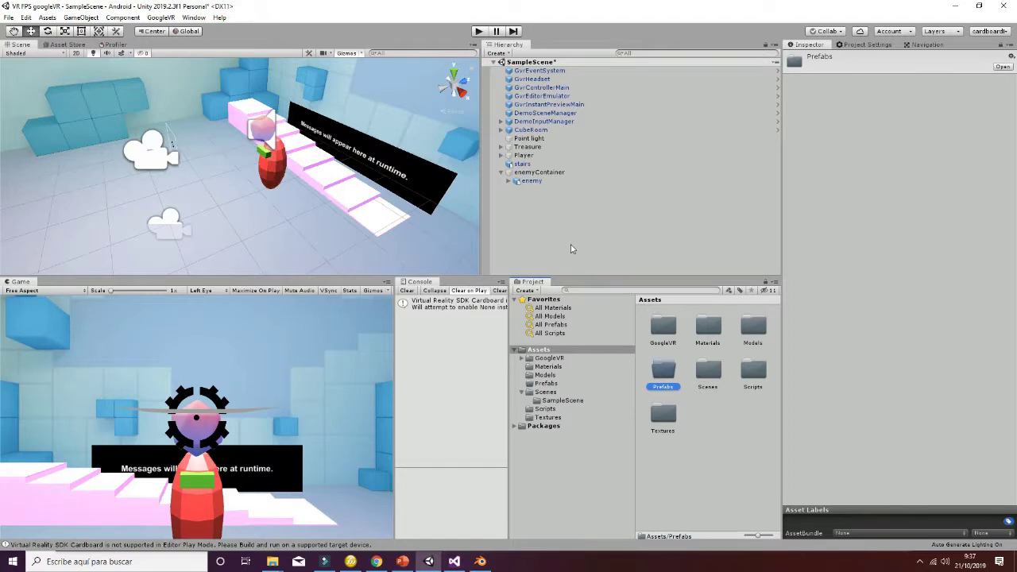
{"action": "left_click", "coordinate": [572, 247]}
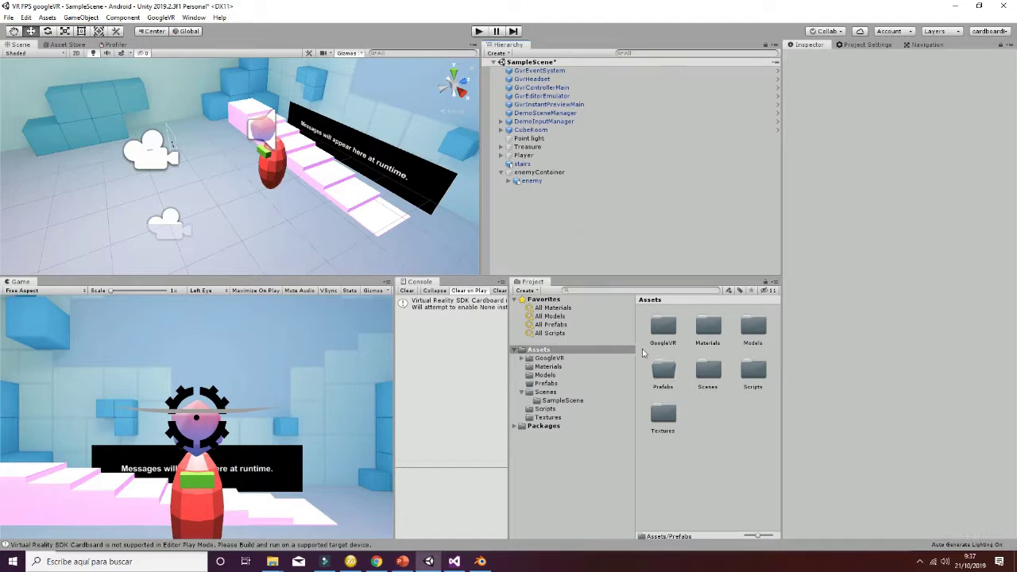
{"action": "double_click", "coordinate": [670, 380]}
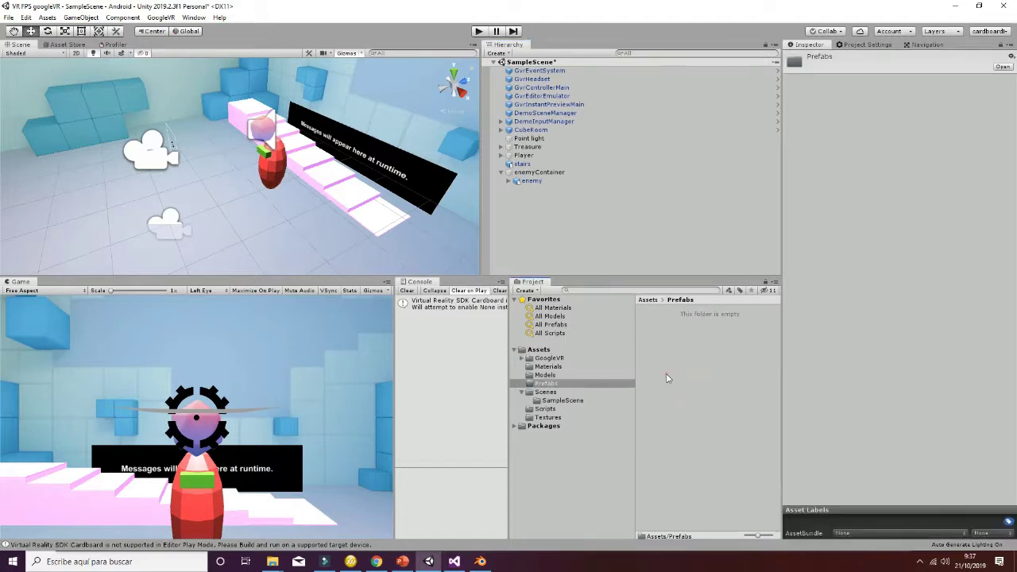
- Add a Capsule 3D object to the scene hierarchy
{"action": "right_click", "coordinate": [530, 208]}
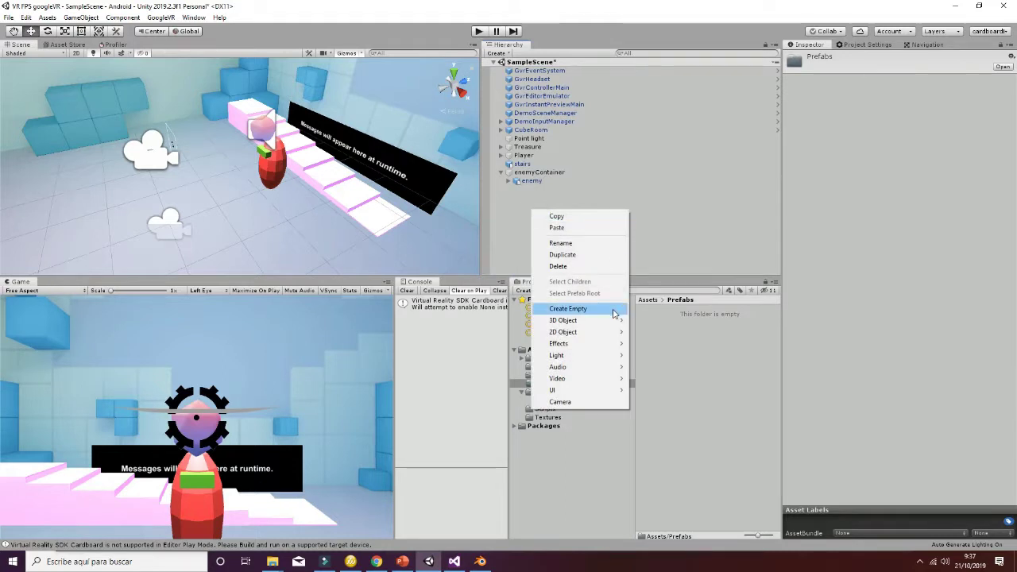
{"action": "mouse_move", "coordinate": [607, 320]}
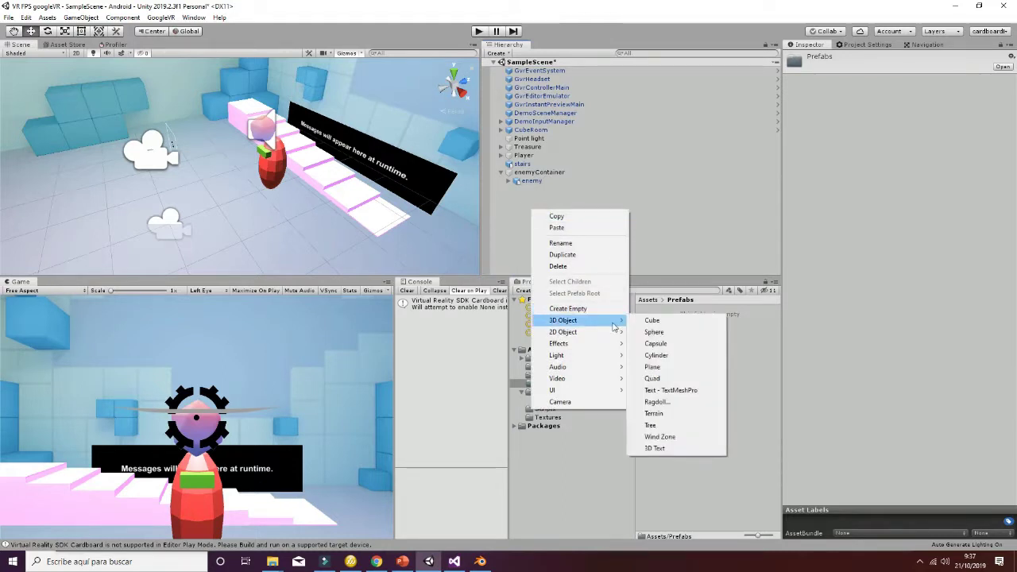
{"action": "left_click", "coordinate": [657, 344]}
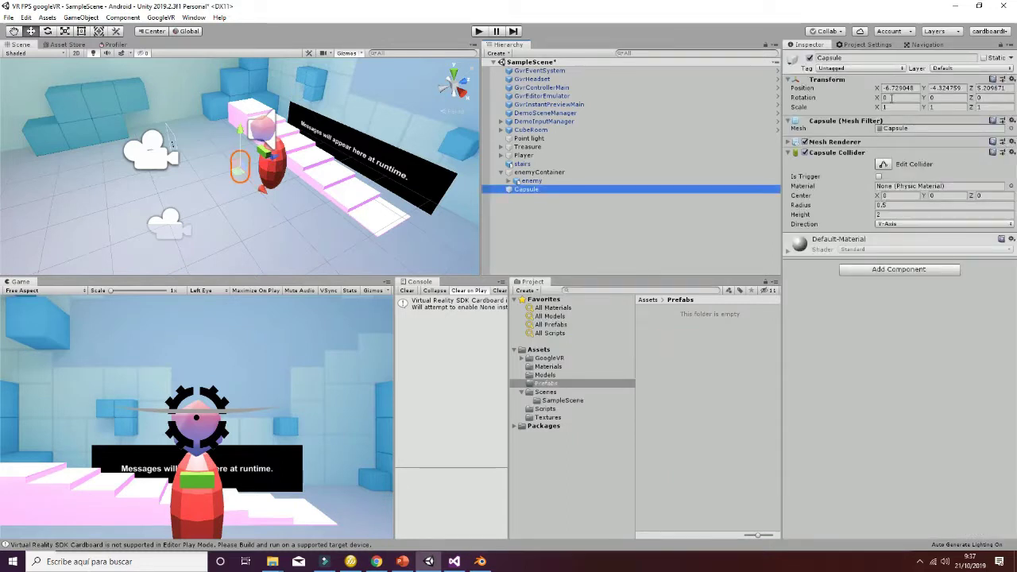
- Create a material named yellow in Materials with a darker yellow albedo colour
{"action": "left_click", "coordinate": [560, 368]}
{"action": "right_click", "coordinate": [657, 363]}
{"action": "mouse_move", "coordinate": [720, 123]}
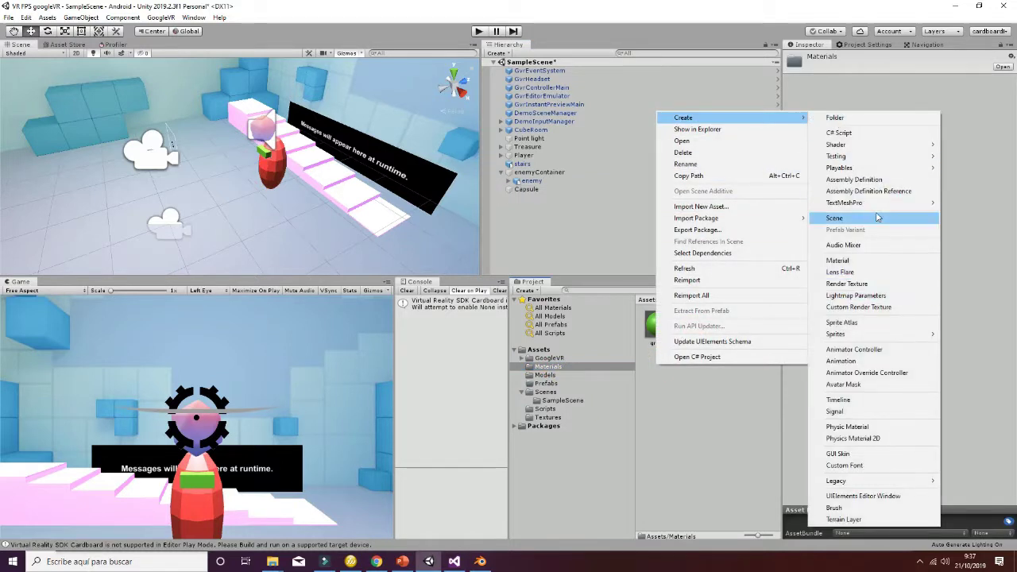
{"action": "left_click", "coordinate": [868, 260]}
{"action": "type", "text": "yellow"}
{"action": "key", "text": "Return"}
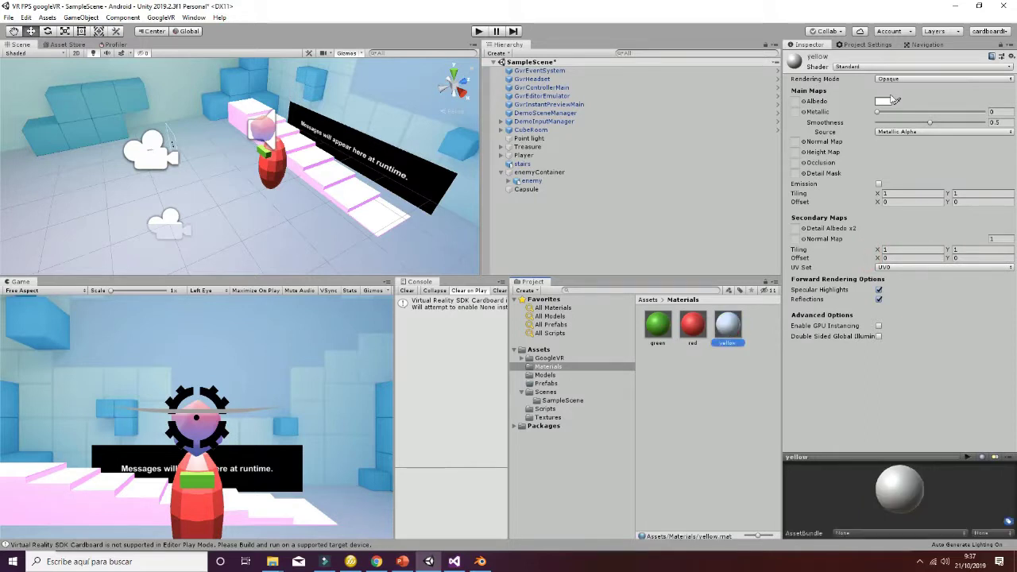
{"action": "left_click", "coordinate": [883, 100]}
{"action": "left_click", "coordinate": [688, 236]}
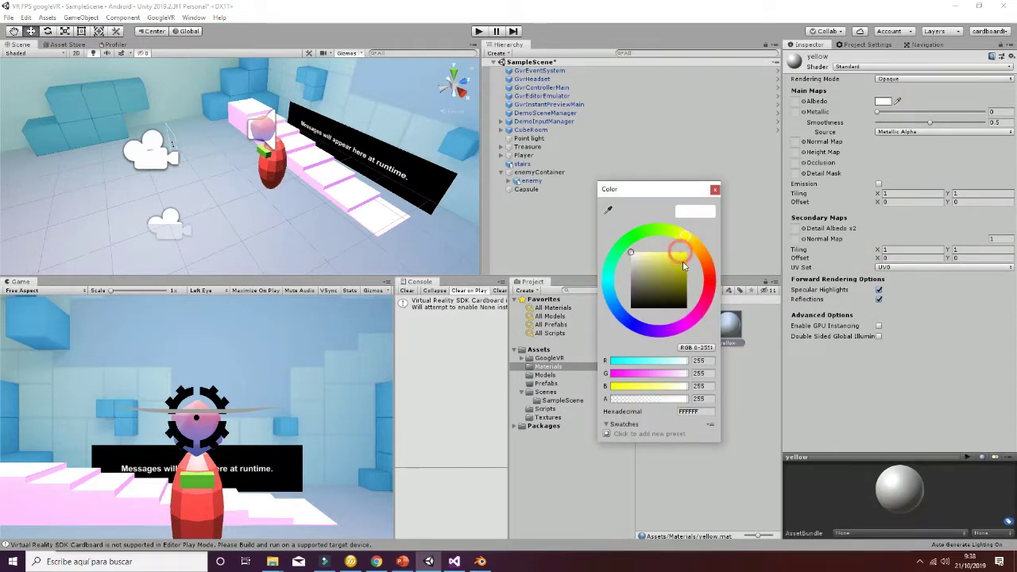
{"action": "left_click", "coordinate": [682, 262]}
{"action": "left_click", "coordinate": [714, 191]}
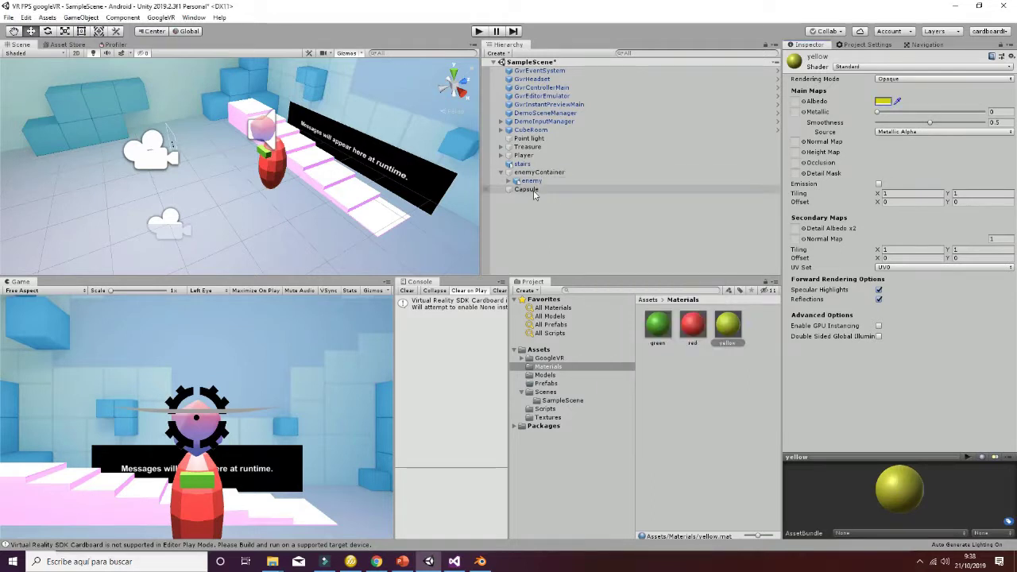
{"action": "left_click", "coordinate": [531, 189]}
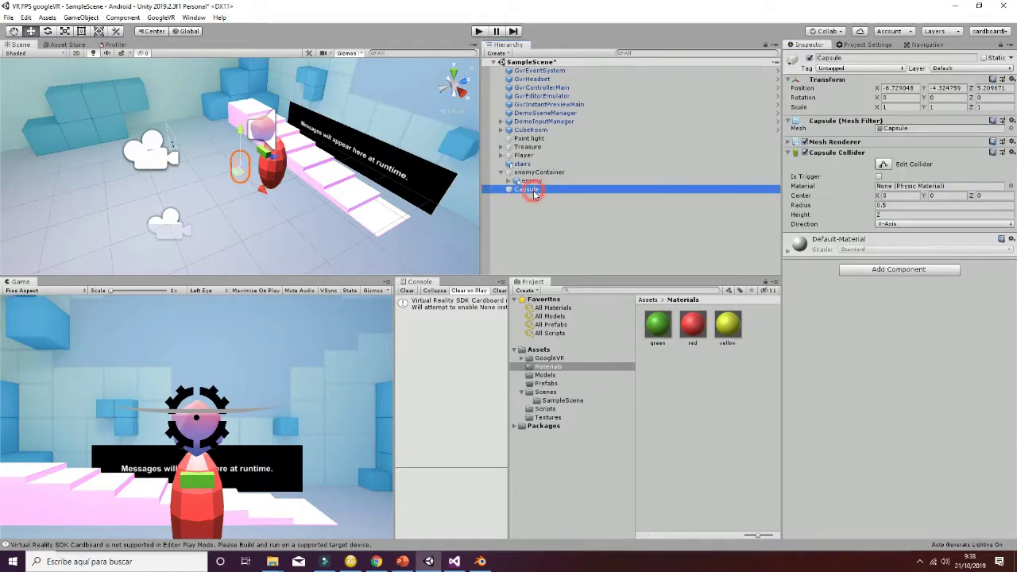
- Reset the Capsule's position to 0, 0, 0 and apply the yellow material to it
{"action": "left_click", "coordinate": [894, 88]}
{"action": "type", "text": "0"}
{"action": "key", "text": "Tab"}
{"action": "type", "text": "0"}
{"action": "key", "text": "Tab"}
{"action": "type", "text": "0"}
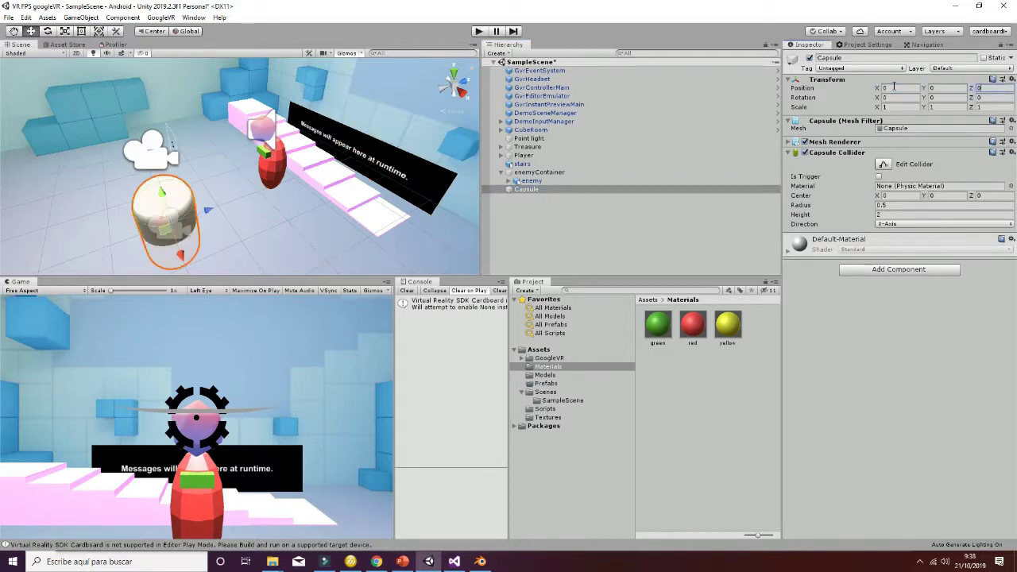
{"action": "mouse_move", "coordinate": [727, 324]}
{"action": "left_mouse_down"}
{"action": "mouse_move", "coordinate": [169, 206]}
{"action": "mouse_move", "coordinate": [262, 127]}
{"action": "left_mouse_up"}
{"action": "left_click_drag", "start_coordinate": [534, 193], "coordinate": [535, 193]}
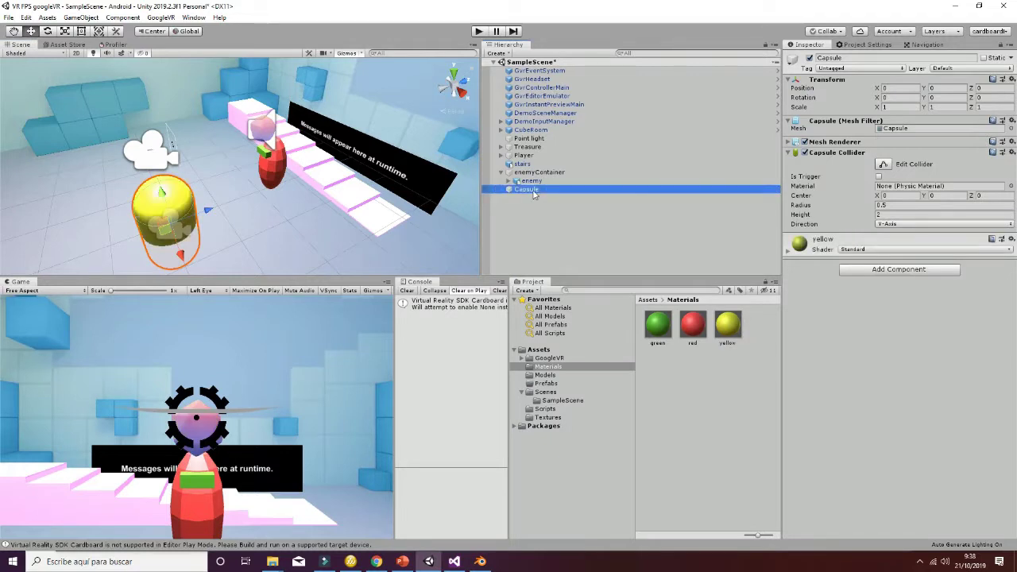
- Add a Rigidbody to the Capsule and collapse its component foldouts
{"action": "left_click", "coordinate": [899, 269]}
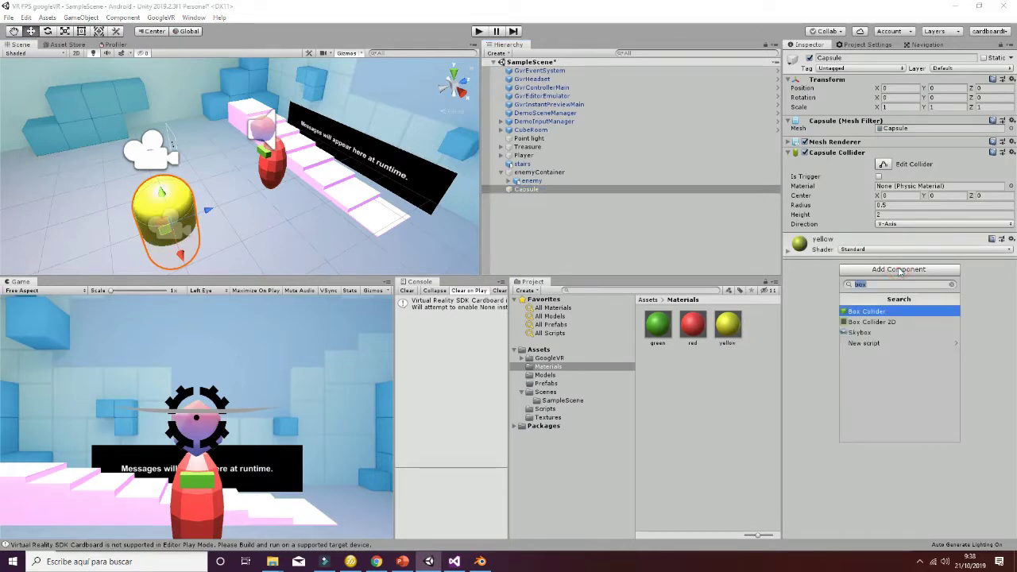
{"action": "type", "text": "rigid"}
{"action": "key", "text": "Return"}
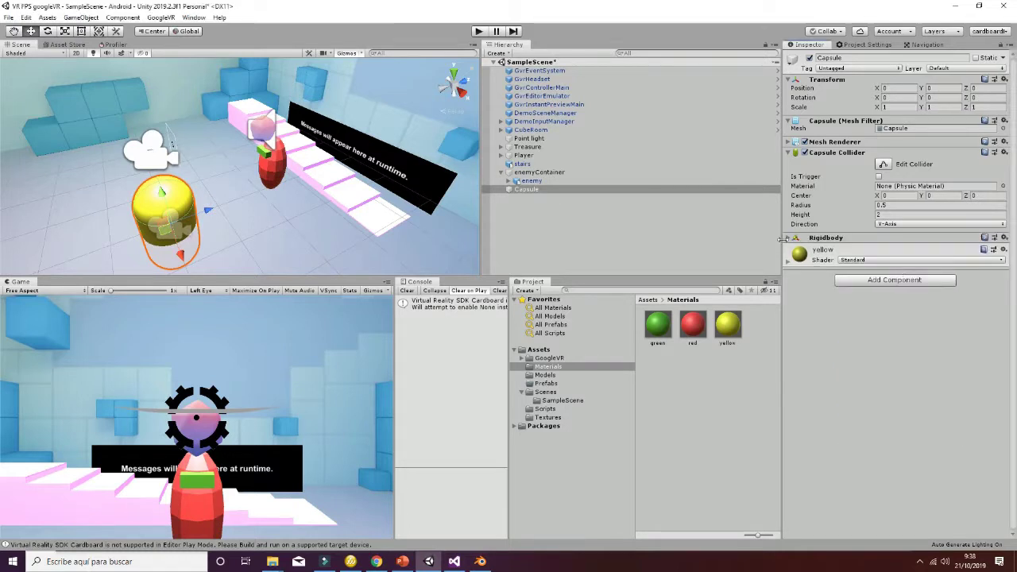
{"action": "left_click", "coordinate": [787, 239]}
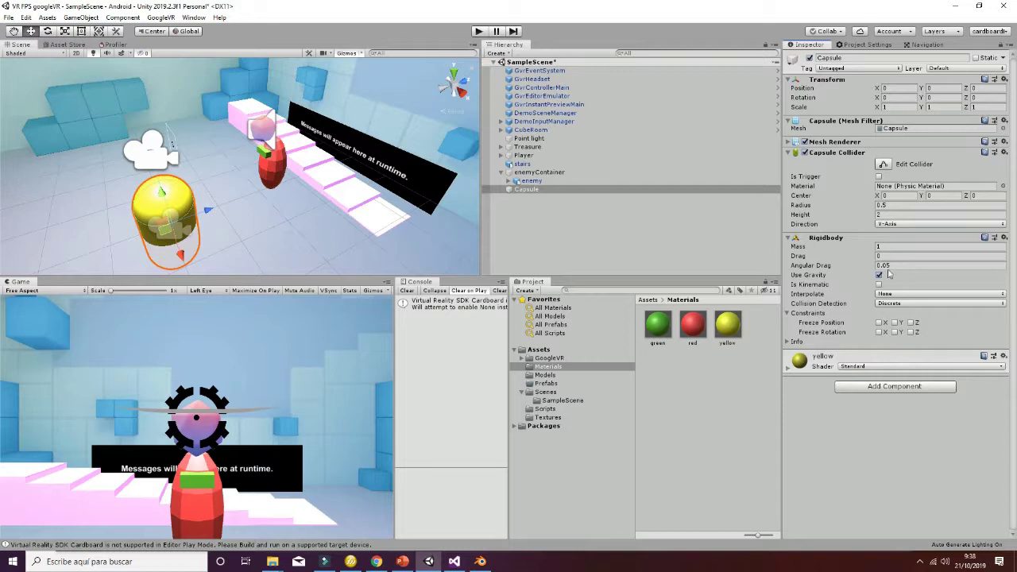
{"action": "left_click", "coordinate": [787, 153]}
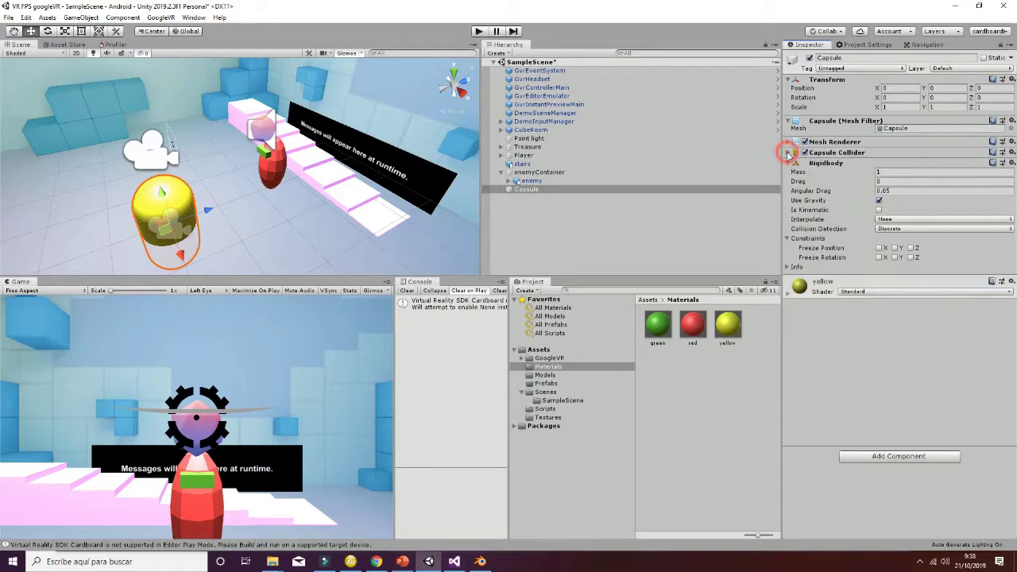
{"action": "left_click", "coordinate": [788, 163]}
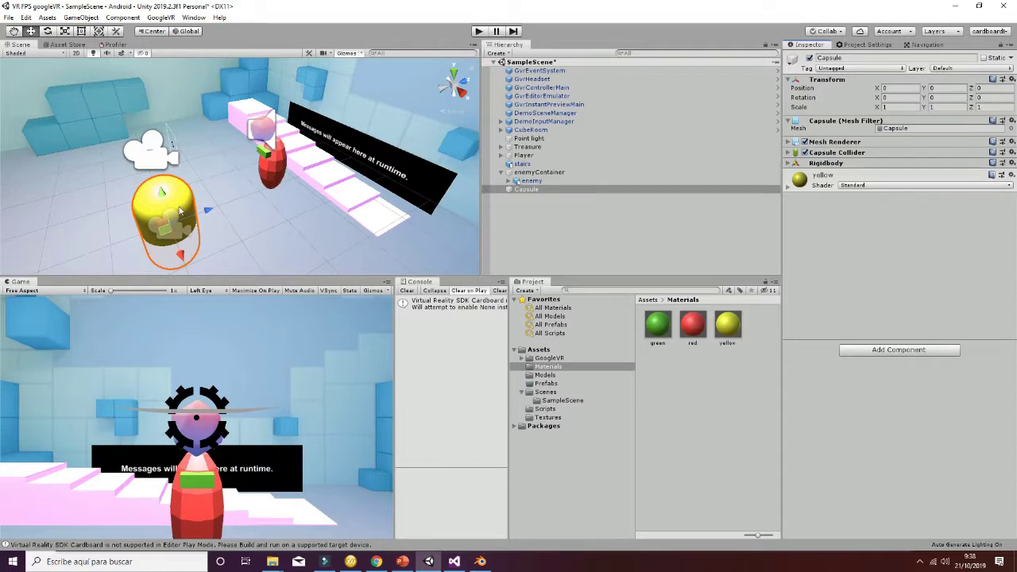
- Scale the capsule to 0.1 on X, Y and Z and lift it to Y 1.613, Z 1.711
{"action": "left_click", "coordinate": [894, 107]}
{"action": "type", "text": "0.0"}
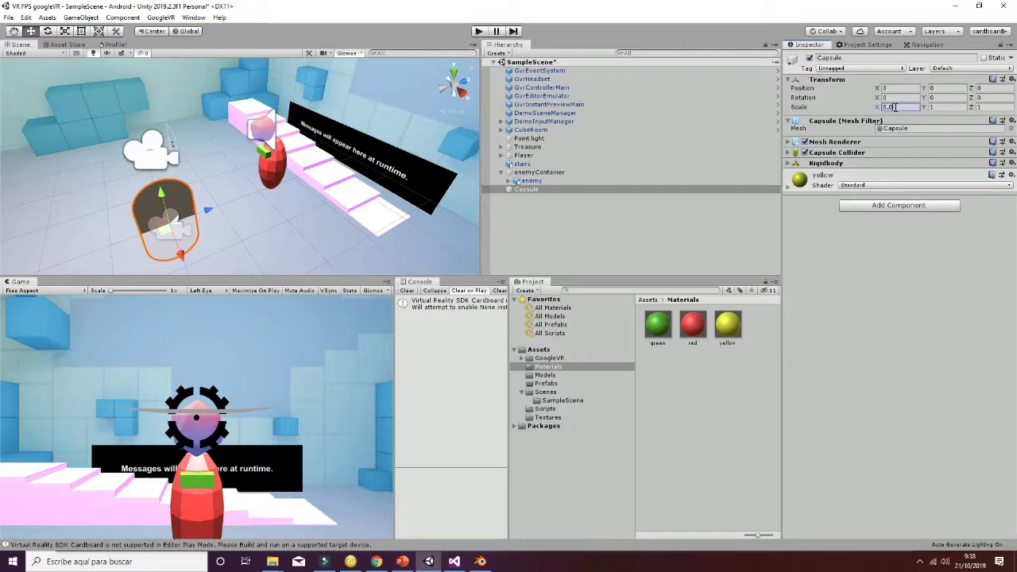
{"action": "type", "text": "5"}
{"action": "key", "text": "Tab"}
{"action": "type", "text": "0.05"}
{"action": "key", "text": "Tab"}
{"action": "type", "text": "0.05"}
{"action": "left_click", "coordinate": [894, 107]}
{"action": "type", "text": "0.1"}
{"action": "key", "text": "Tab"}
{"action": "type", "text": "0.1"}
{"action": "key", "text": "Tab"}
{"action": "type", "text": "0.1"}
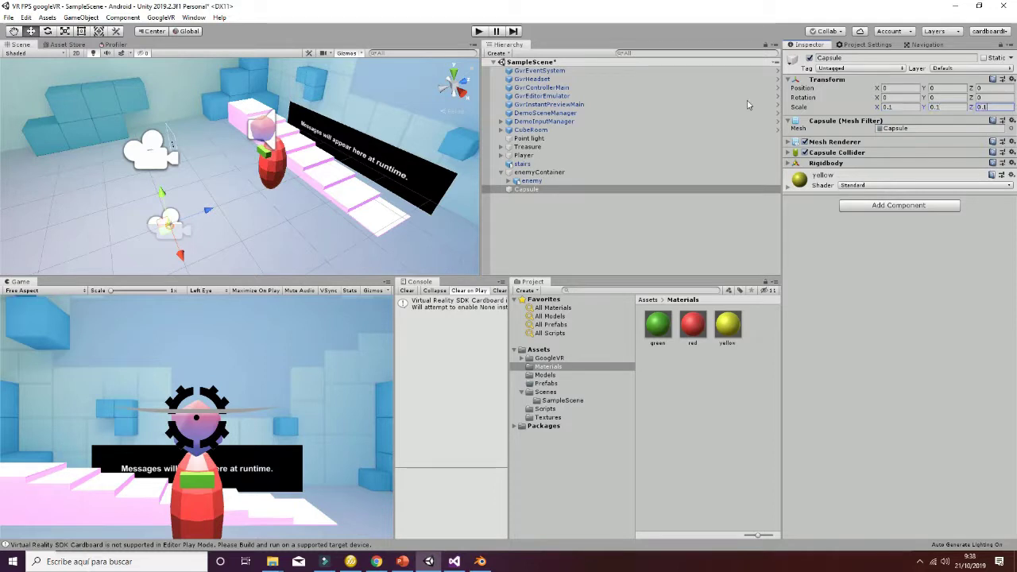
{"action": "mouse_move", "coordinate": [162, 195]}
{"action": "left_mouse_down"}
{"action": "mouse_move", "coordinate": [173, 146]}
{"action": "mouse_move", "coordinate": [314, 157]}
{"action": "left_mouse_up"}
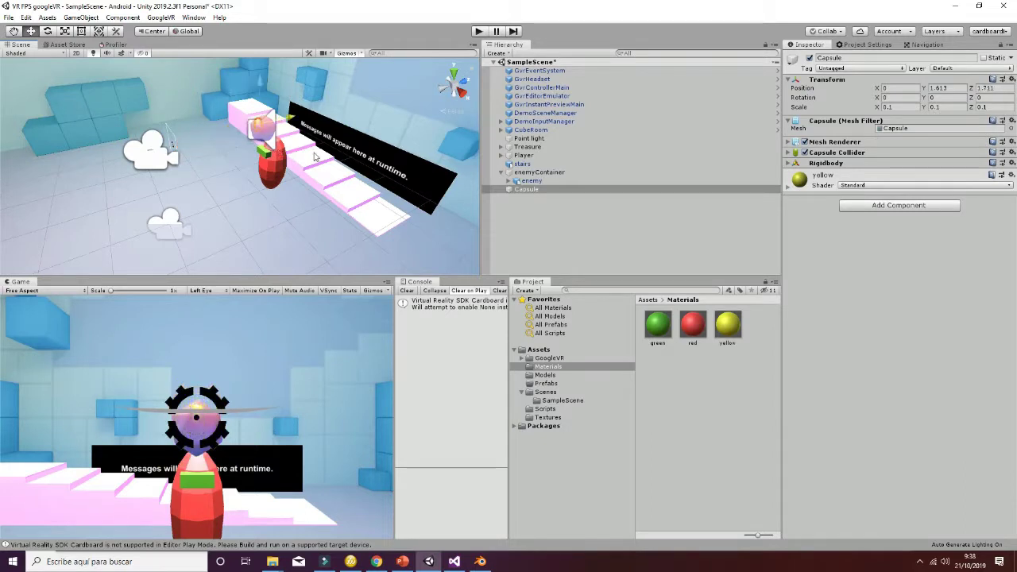
{"action": "left_click", "coordinate": [545, 201]}
- Create an empty object named bullet positioned at 0, 0, 0
{"action": "right_click", "coordinate": [526, 197]}
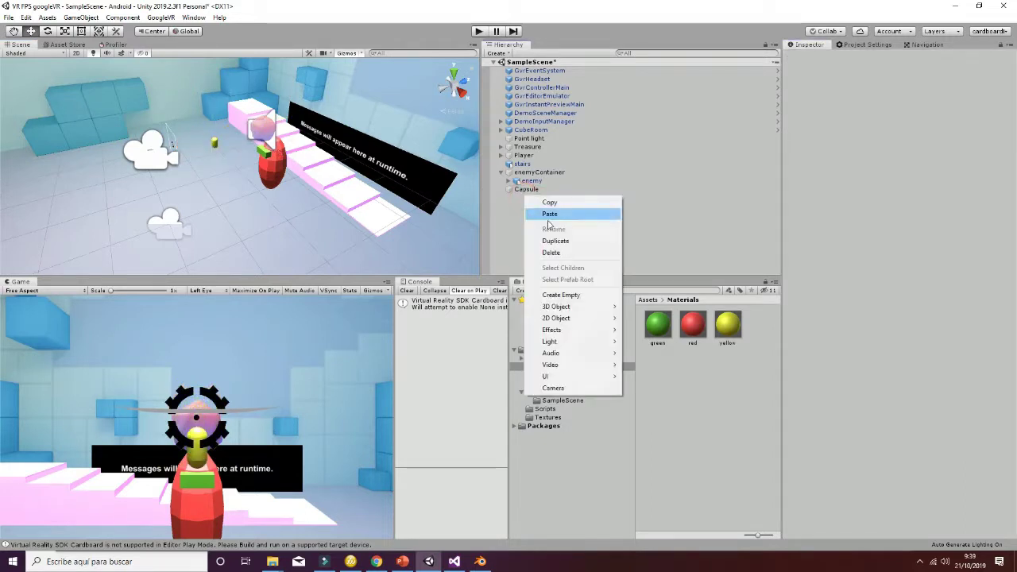
{"action": "left_click", "coordinate": [577, 296]}
{"action": "left_click", "coordinate": [545, 198]}
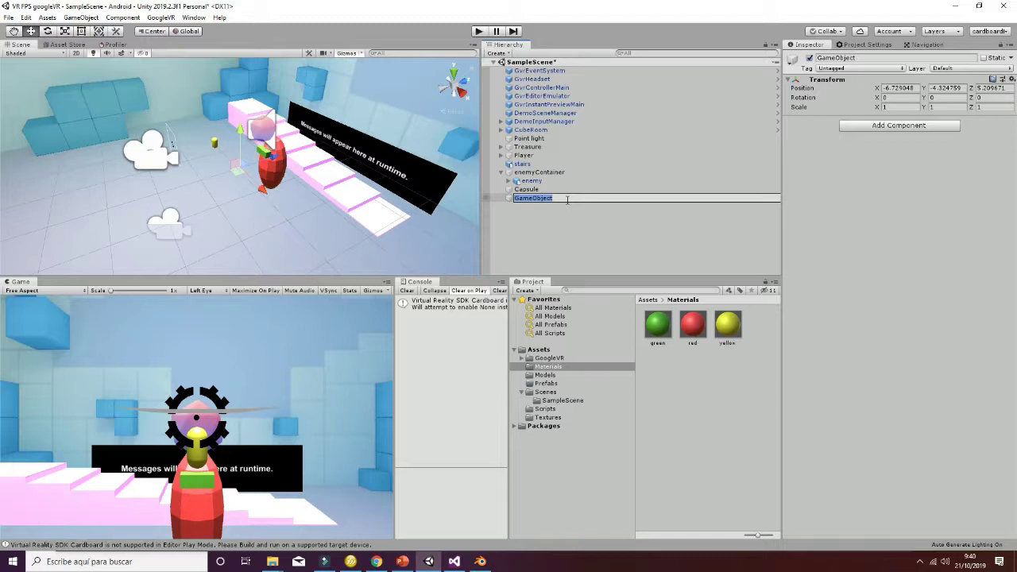
{"action": "type", "text": "bulle"}
{"action": "type", "text": "t"}
{"action": "key", "text": "Return"}
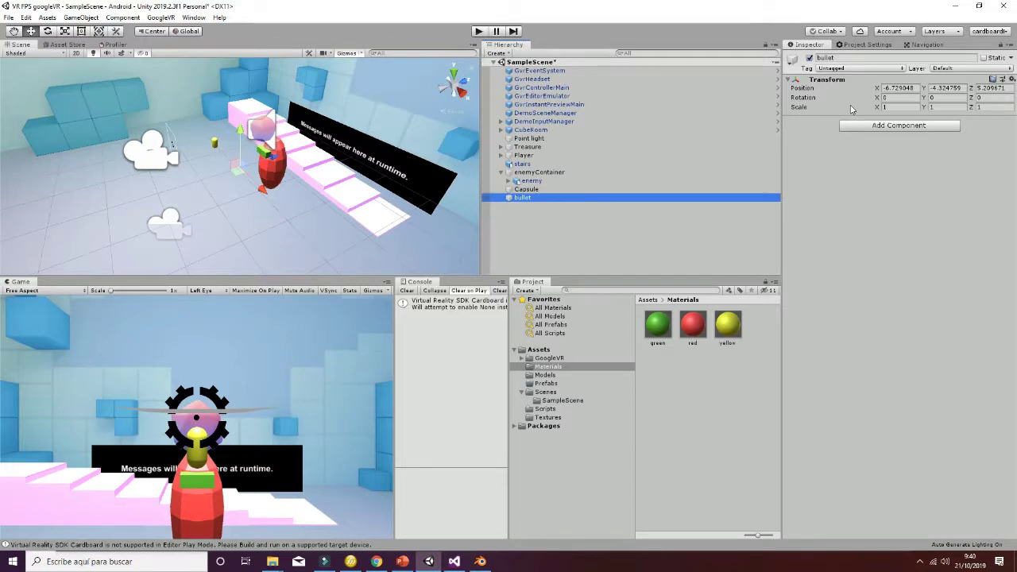
{"action": "left_click", "coordinate": [901, 88]}
{"action": "type", "text": "0"}
{"action": "key", "text": "Tab"}
{"action": "type", "text": "0"}
{"action": "key", "text": "Tab"}
{"action": "type", "text": "0"}
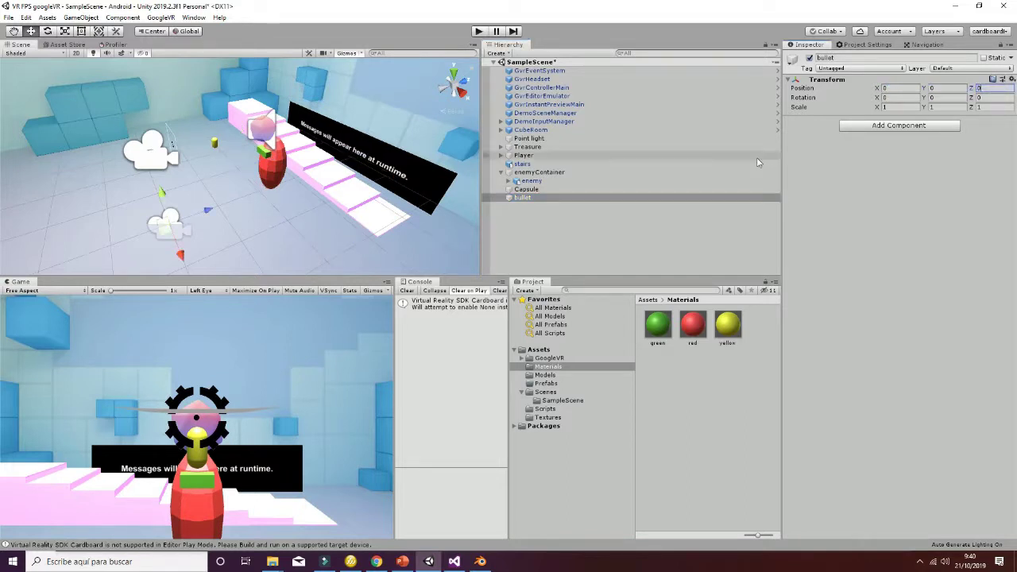
- Parent the Capsule under bullet and set its local position to 0, 0, 0
{"action": "left_click_drag", "start_coordinate": [526, 189], "coordinate": [534, 199]}
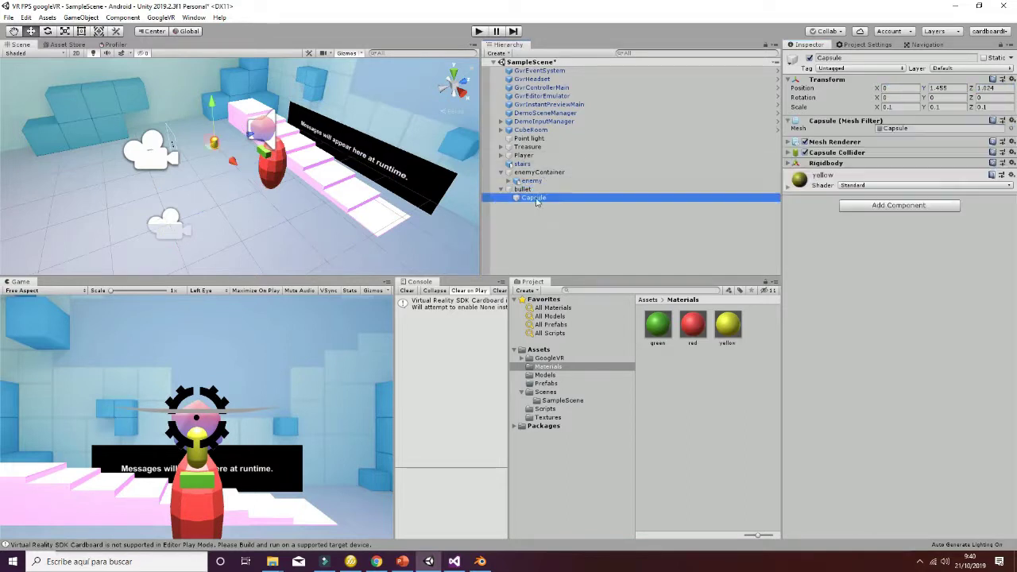
{"action": "left_click", "coordinate": [905, 88]}
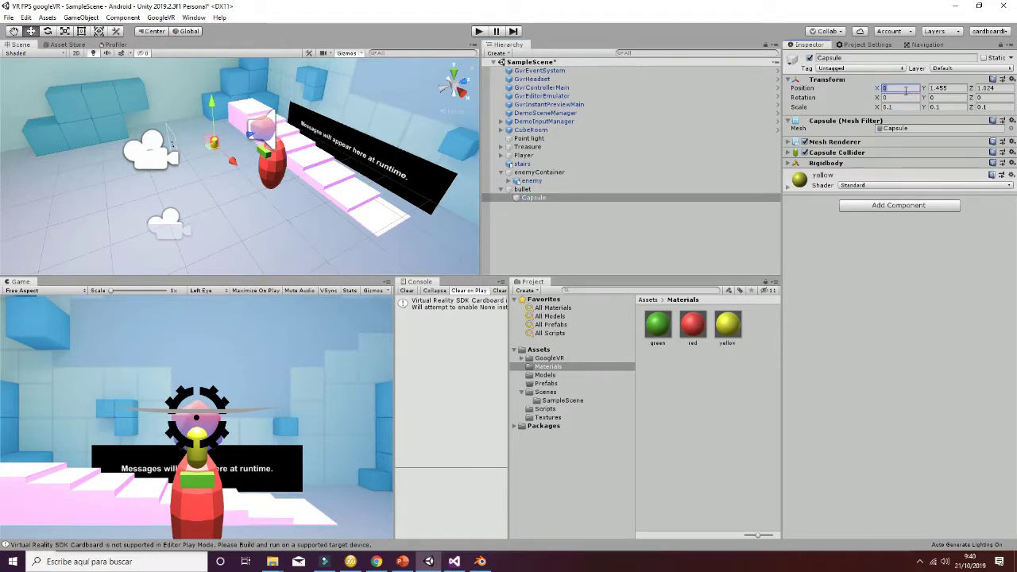
{"action": "type", "text": "0"}
{"action": "key", "text": "Tab"}
{"action": "type", "text": "0"}
{"action": "key", "text": "Tab"}
{"action": "type", "text": "0"}
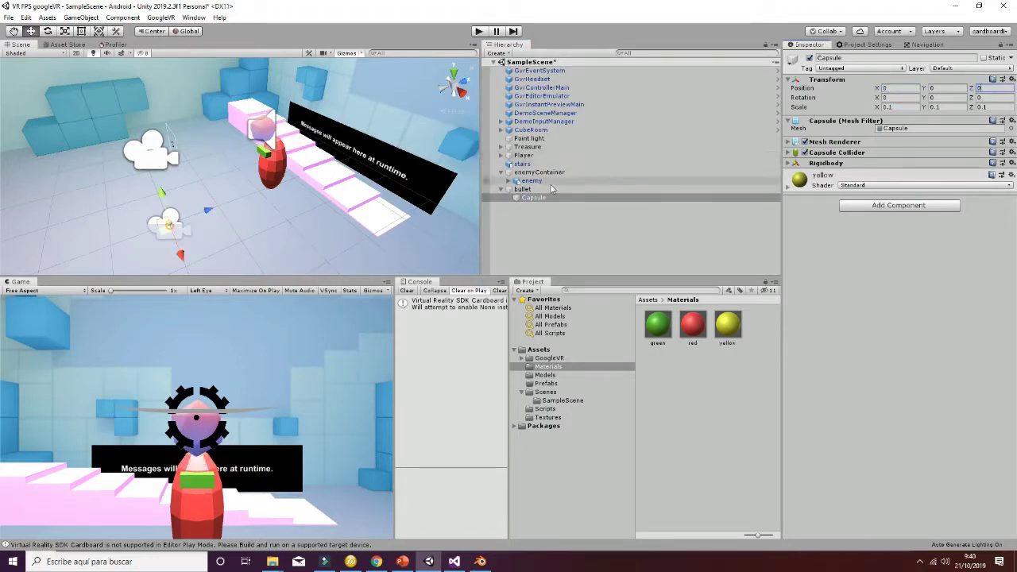
{"action": "left_click", "coordinate": [553, 189]}
- Set the capsule's X rotation to 90 and save bullet as a prefab in Prefabs
{"action": "double_click", "coordinate": [534, 197]}
{"action": "key", "text": "e"}
{"action": "left_click_drag", "start_coordinate": [210, 149], "coordinate": [344, 132]}
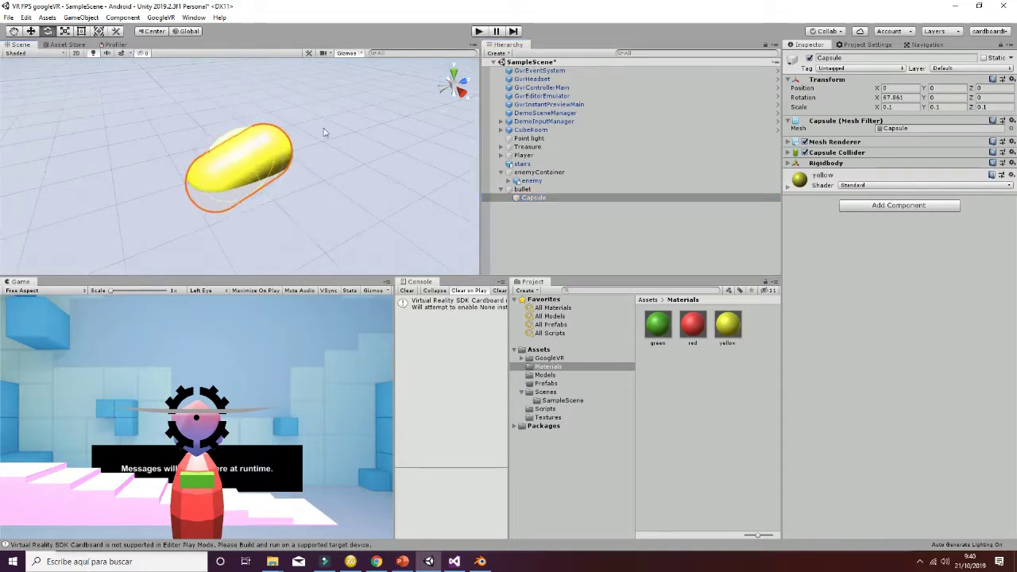
{"action": "double_click", "coordinate": [900, 97]}
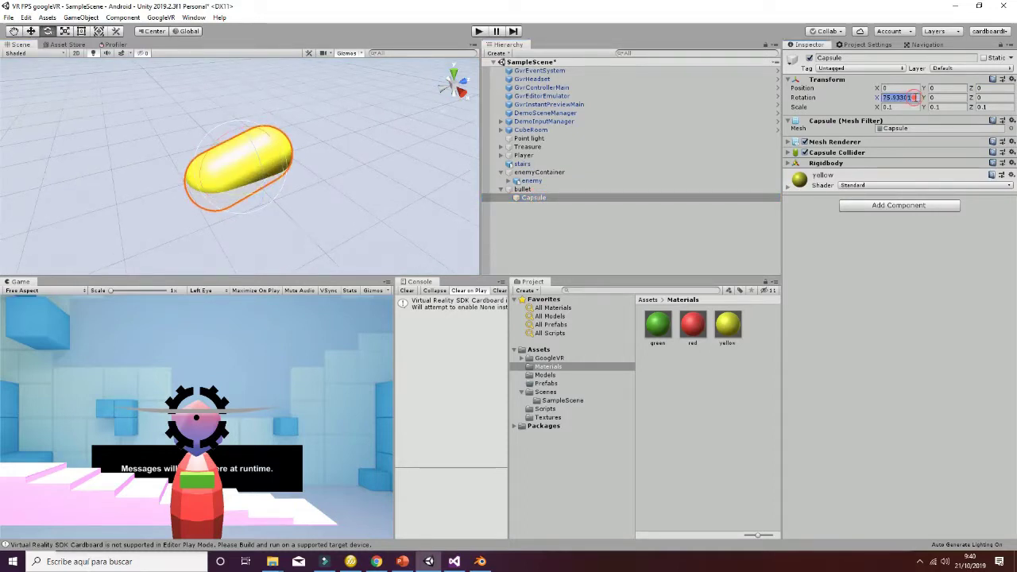
{"action": "type", "text": "90"}
{"action": "left_click", "coordinate": [618, 225]}
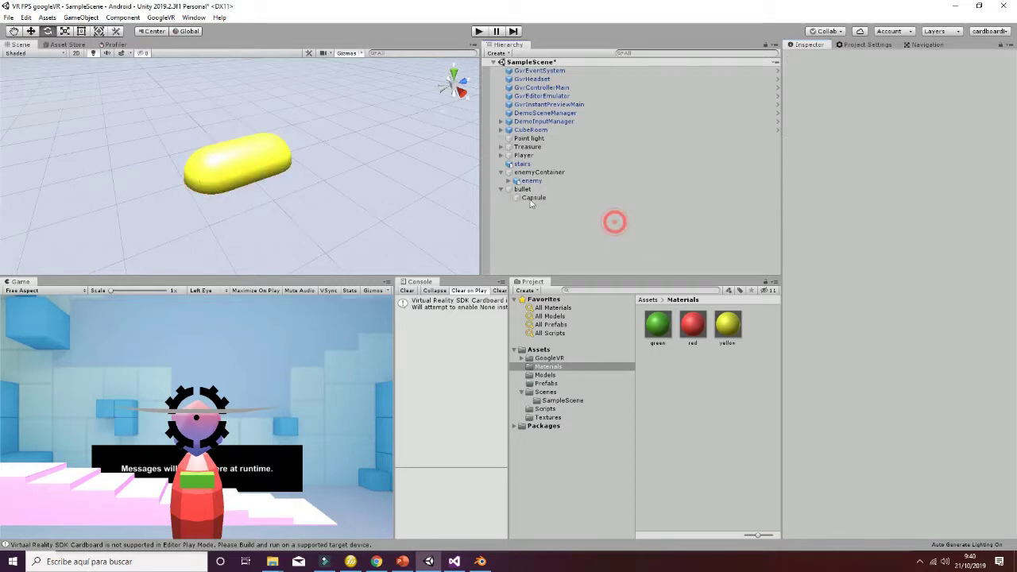
{"action": "left_click_drag", "start_coordinate": [524, 189], "coordinate": [556, 389]}
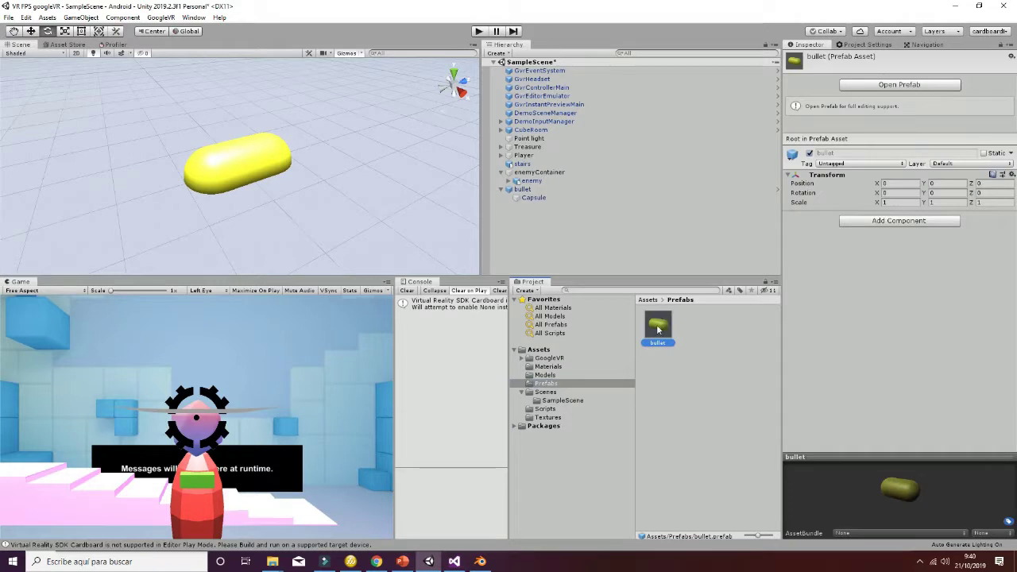
- Delete the bullet instance from SampleScene, save the scene and project, and select the enemy
{"action": "left_click", "coordinate": [522, 191]}
{"action": "key", "text": "Delete"}
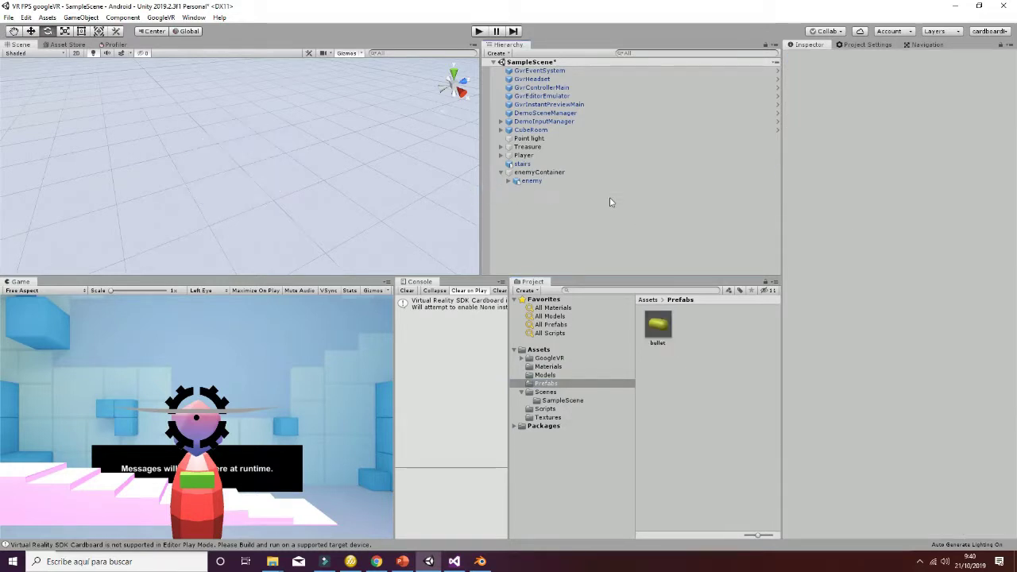
{"action": "left_click", "coordinate": [8, 18]}
{"action": "left_click", "coordinate": [16, 58]}
{"action": "left_click", "coordinate": [12, 22]}
{"action": "left_click", "coordinate": [36, 106]}
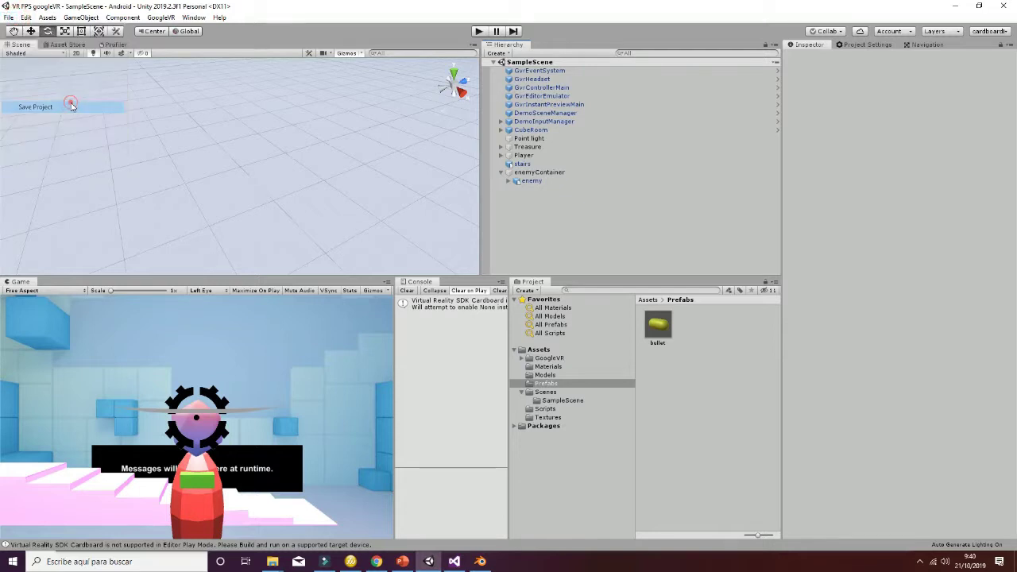
{"action": "left_click", "coordinate": [559, 180]}
{"action": "left_click_drag", "start_coordinate": [561, 182], "coordinate": [544, 165]}
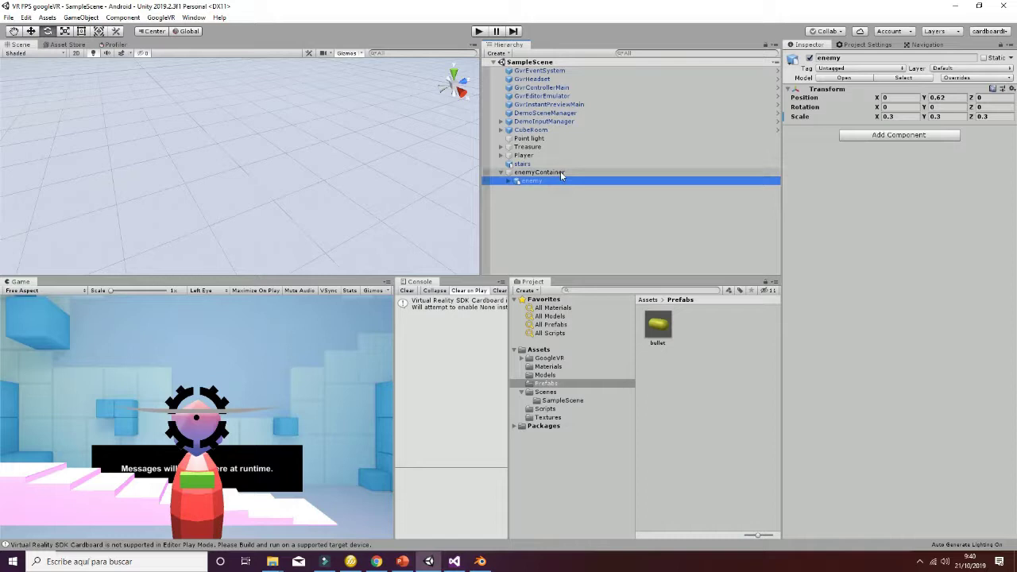
- Assign the bullet prefab to the Player's Shooting script Bullet field
{"action": "left_click", "coordinate": [543, 156]}
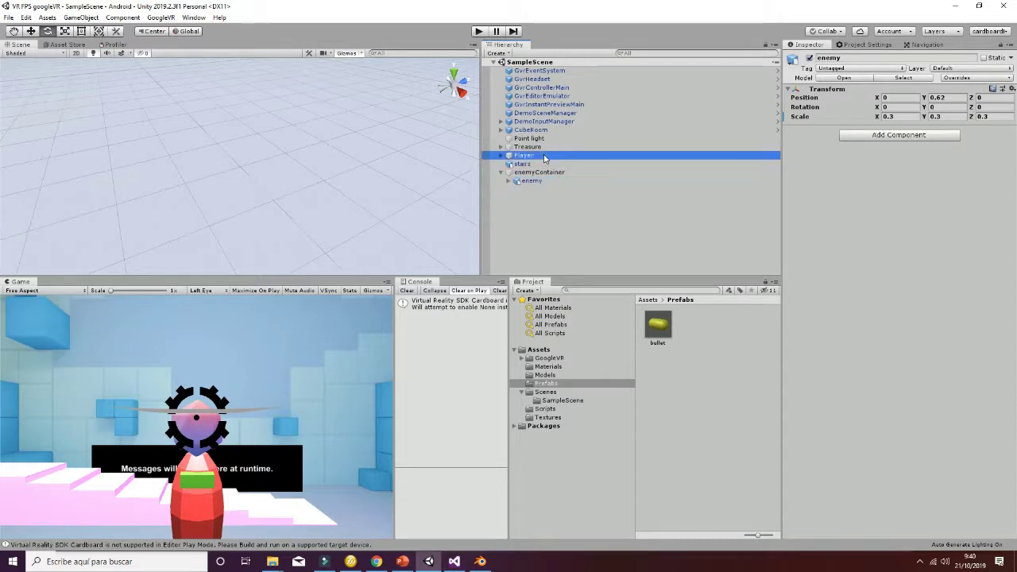
{"action": "left_click", "coordinate": [643, 326]}
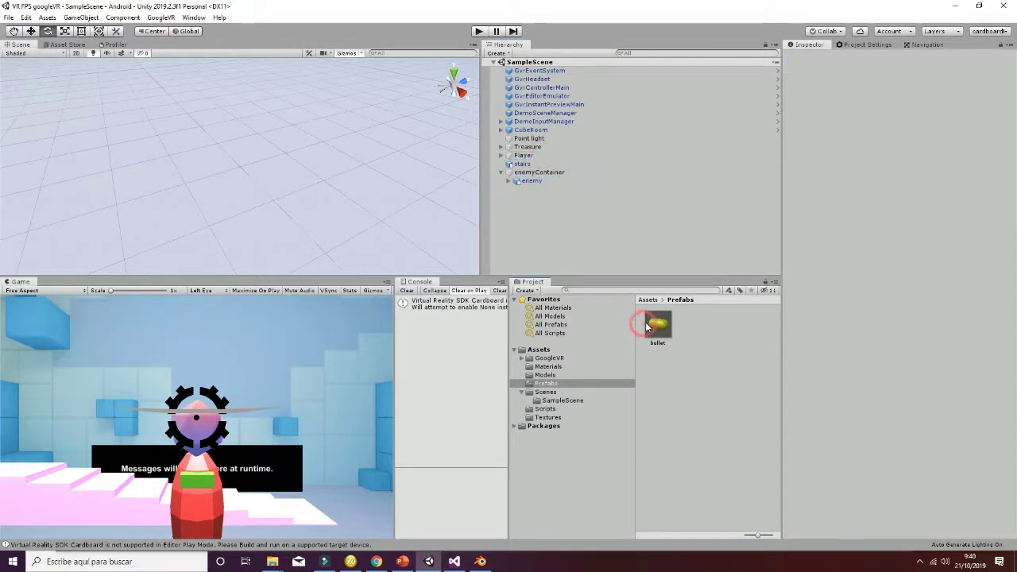
{"action": "left_click", "coordinate": [546, 156]}
{"action": "left_click_drag", "start_coordinate": [664, 337], "coordinate": [895, 222]}
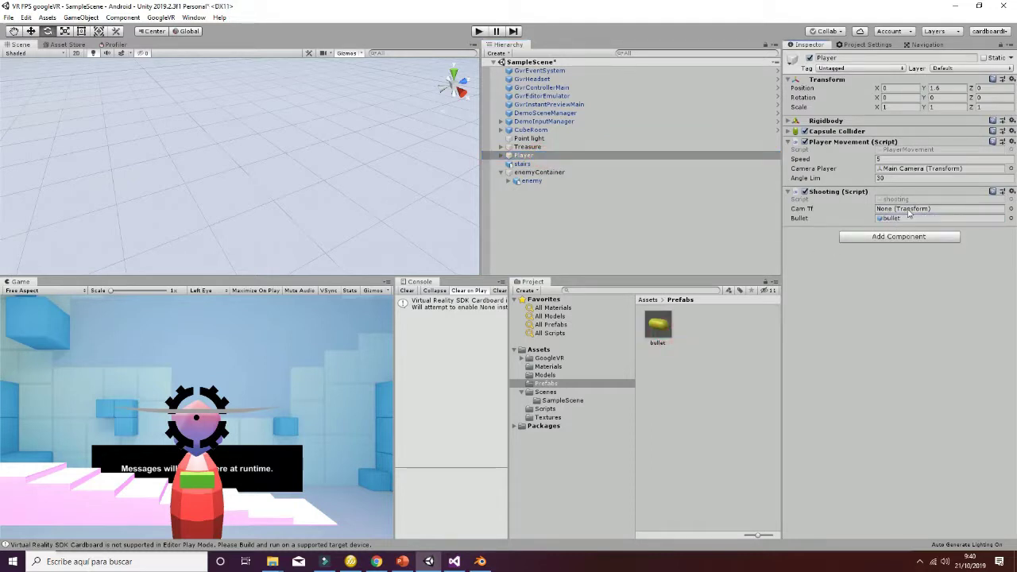
- Link the Player's child Main Camera to the Shooting script's Cam Tf field
{"action": "left_click", "coordinate": [1010, 208]}
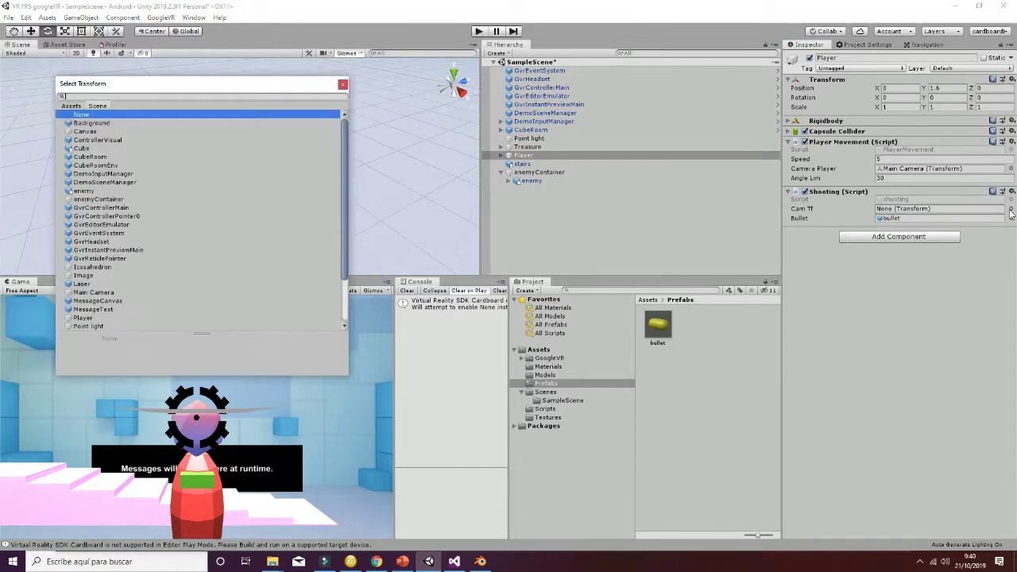
{"action": "left_click", "coordinate": [70, 106]}
{"action": "left_click", "coordinate": [97, 105]}
{"action": "left_click", "coordinate": [342, 85]}
{"action": "left_click", "coordinate": [510, 155]}
{"action": "left_click_drag", "start_coordinate": [541, 164], "coordinate": [926, 216]}
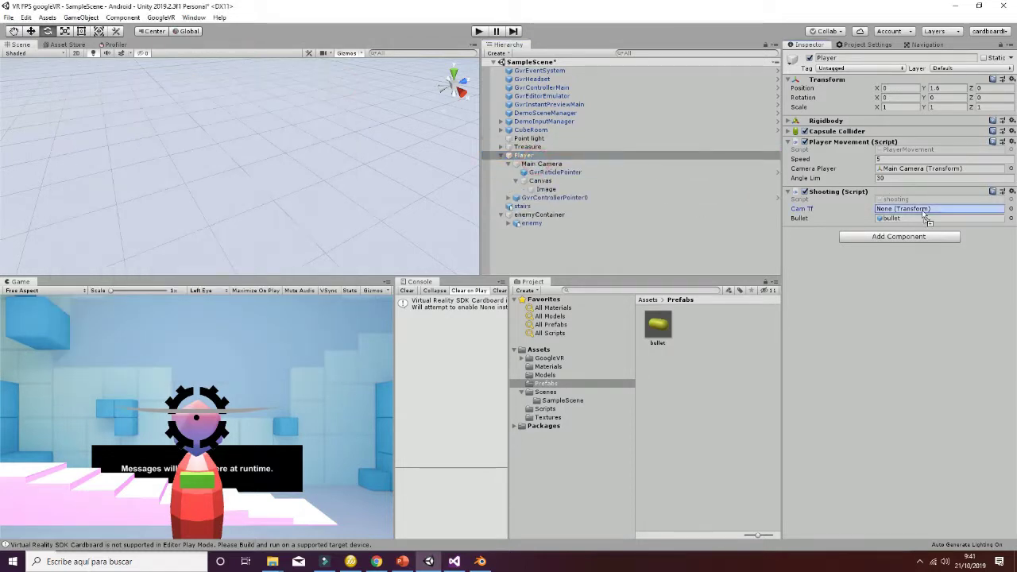
{"action": "left_click", "coordinate": [502, 156]}
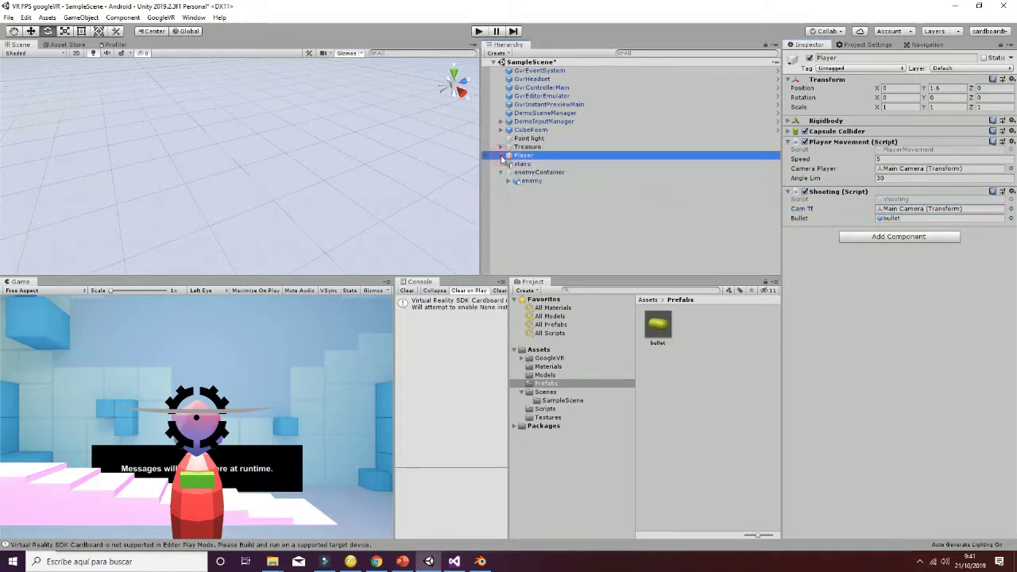
{"action": "left_click", "coordinate": [549, 229]}
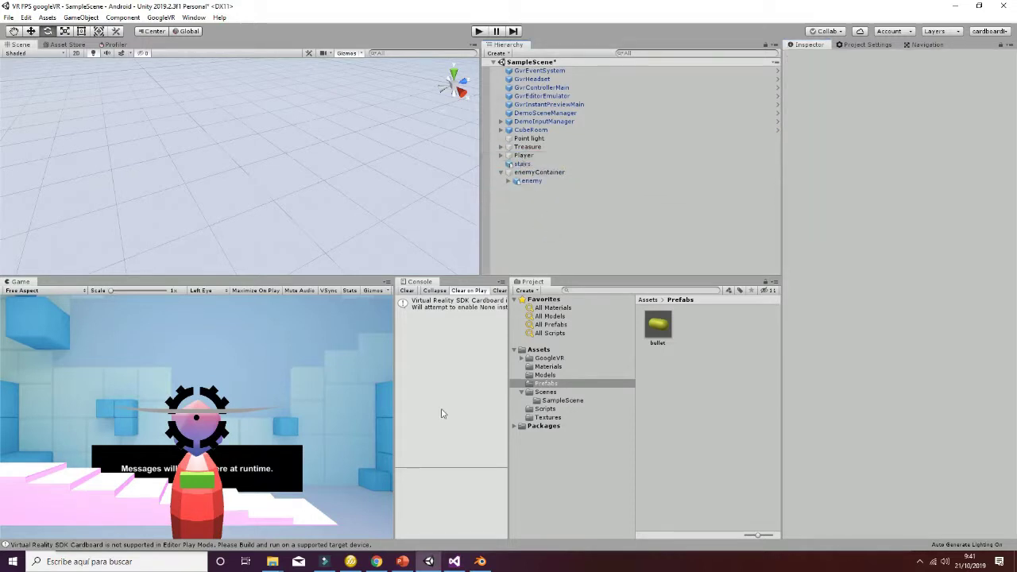
{"action": "left_click", "coordinate": [453, 561]}
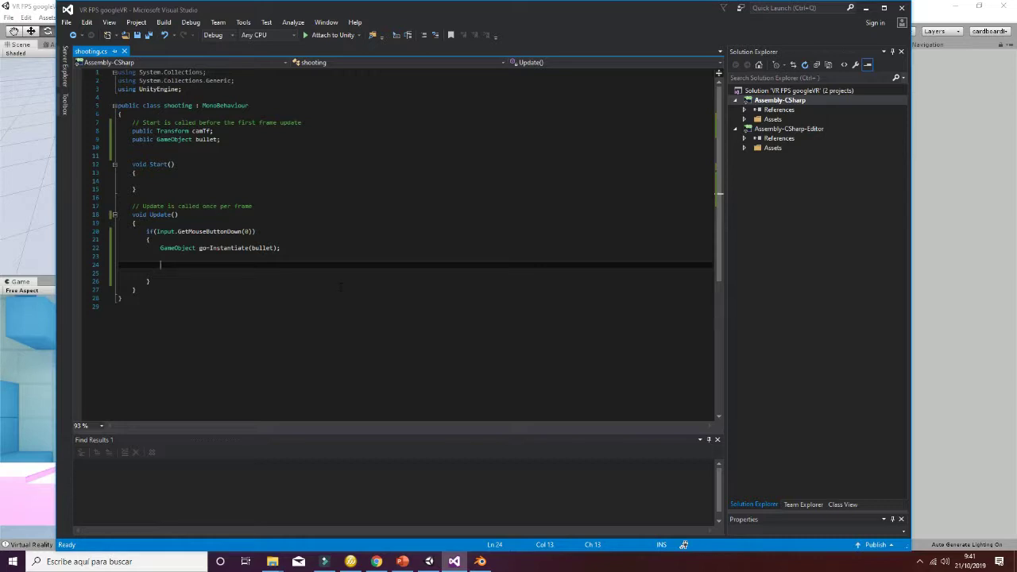
- Add go.GetComponent<Rigidbody>().velocity = camTf.forward * speed; in shooting.cs
{"action": "type", "text": "go."}
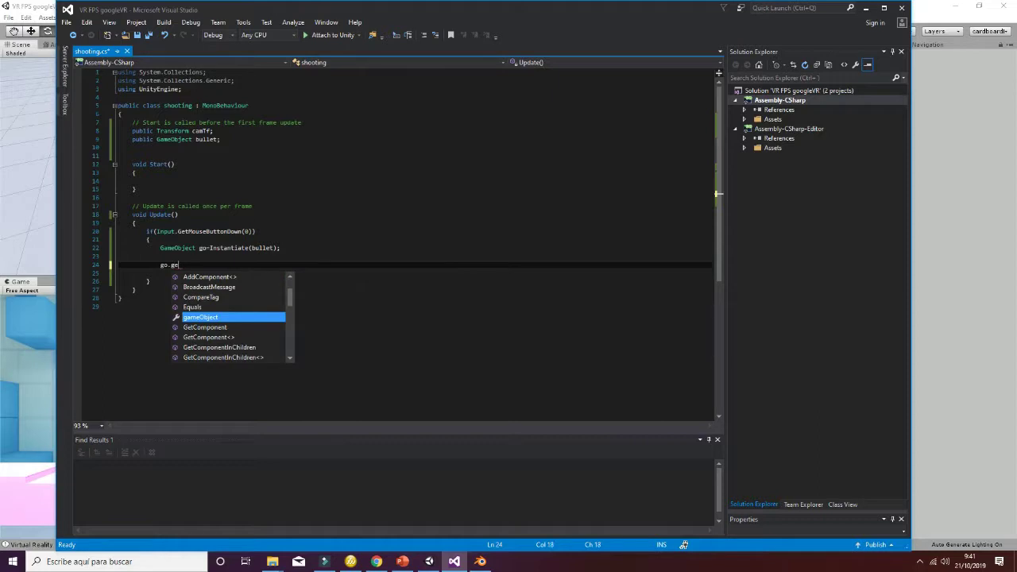
{"action": "type", "text": "GetComponent<Rigidbody>()."}
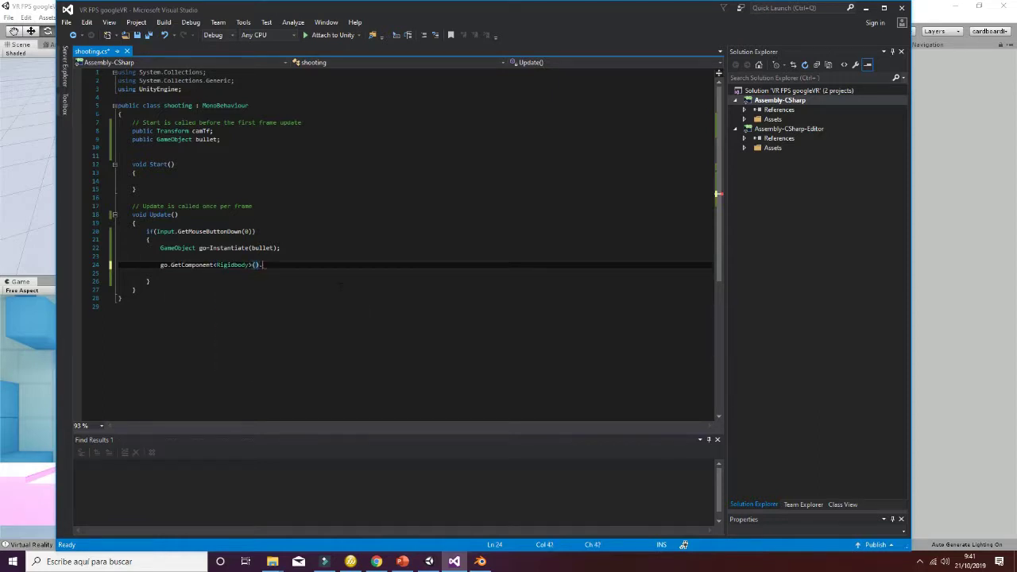
{"action": "type", "text": "velocity"}
{"action": "type", "text": "=n"}
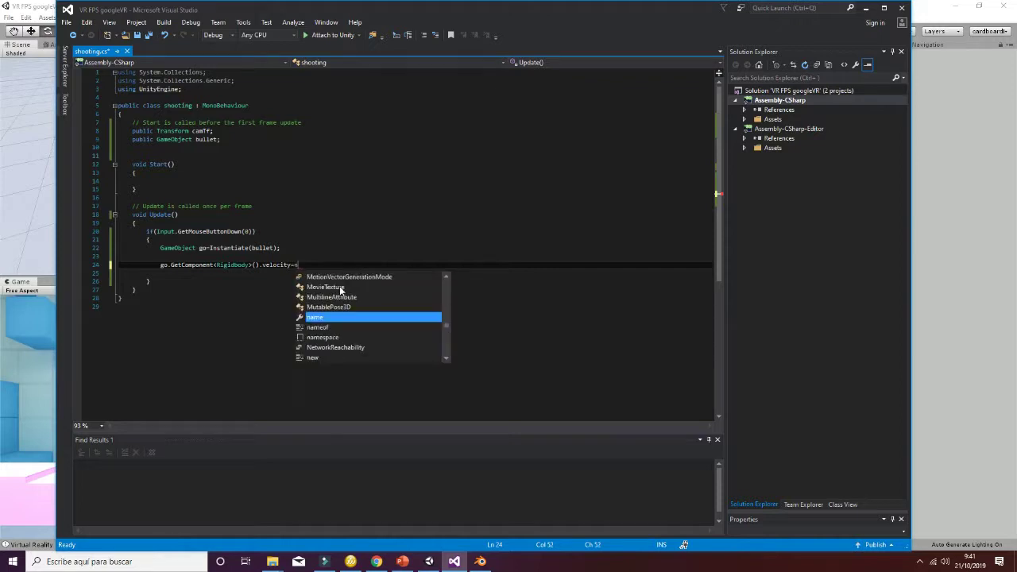
{"action": "type", "text": "ew Vector3 ve"}
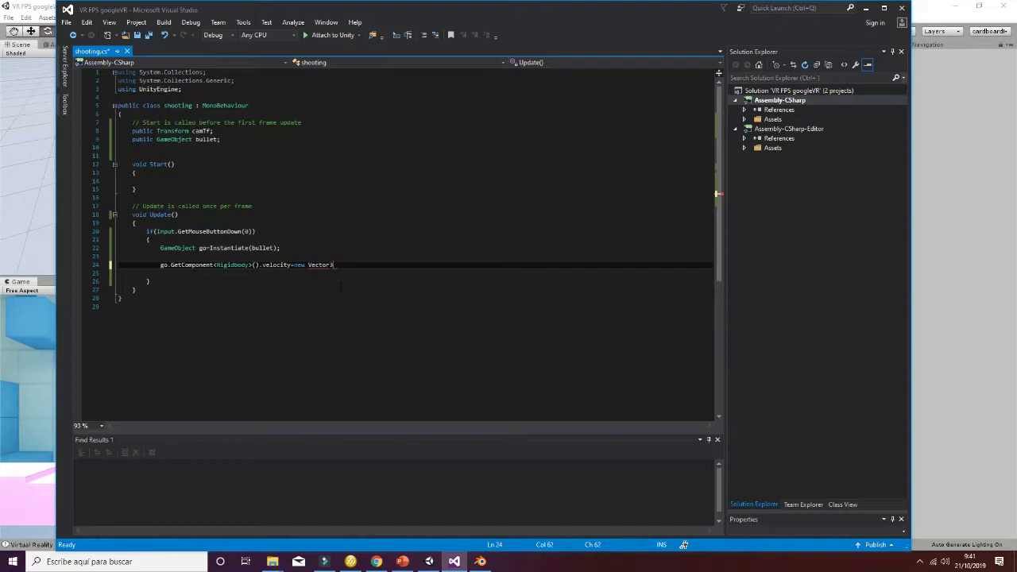
{"action": "key", "text": "BackSpace"}
{"action": "key", "text": "BackSpace"}
{"action": "key", "text": "BackSpace"}
{"action": "type", "text": "camTf."}
{"action": "type", "text": "forward * s"}
{"action": "type", "text": "peed;"}
- Declare public float speed = 20; near the top and save shooting.cs
{"action": "left_click", "coordinate": [190, 155]}
{"action": "key", "text": "Up"}
{"action": "type", "text": "public float"}
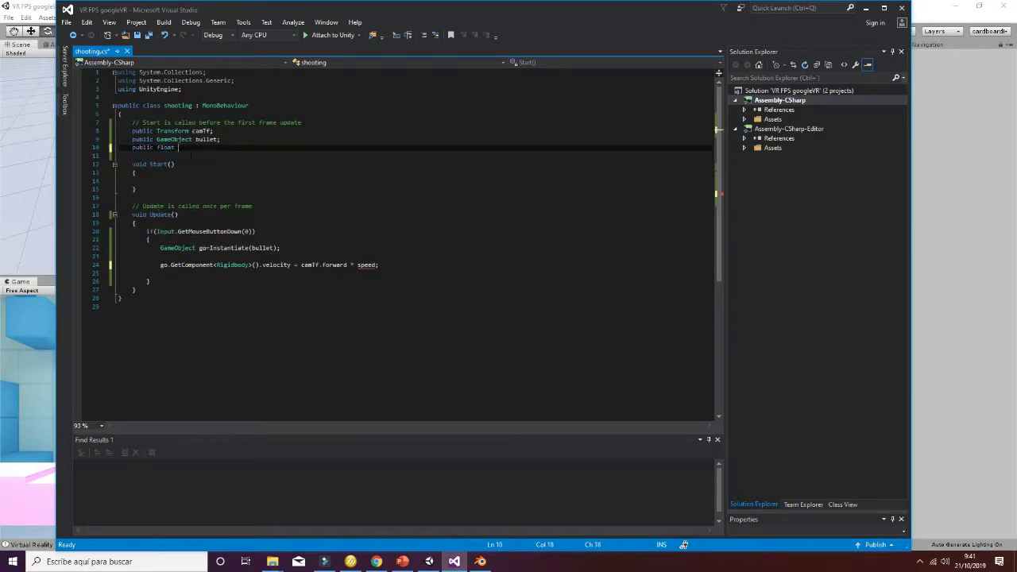
{"action": "type", "text": " speed = 20"}
{"action": "type", "text": ";"}
{"action": "left_click", "coordinate": [144, 36]}
{"action": "left_click", "coordinate": [944, 280]}
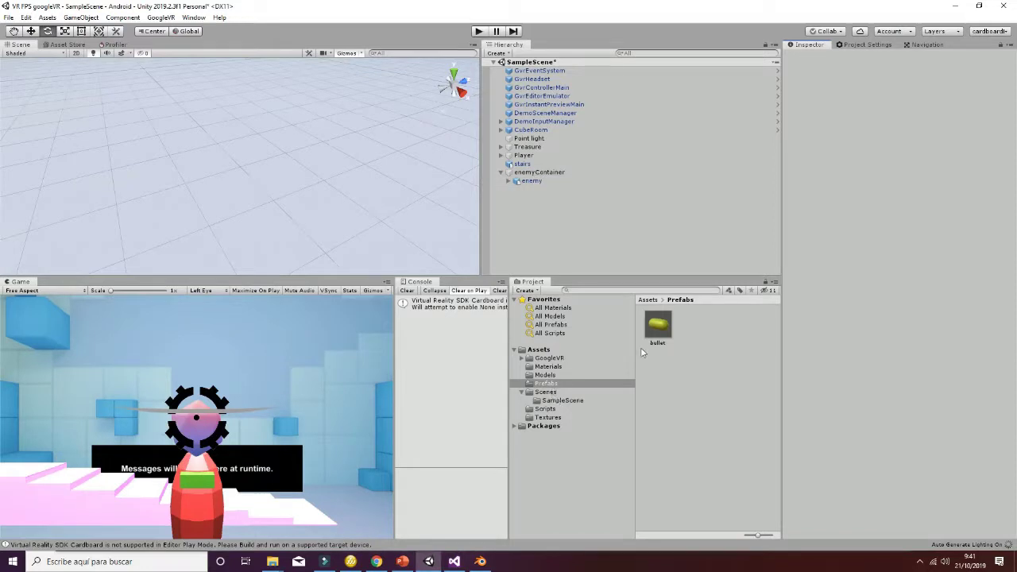
- Open the bullet prefab in Prefab Mode and select its child Capsule
{"action": "left_click", "coordinate": [658, 327]}
{"action": "double_click", "coordinate": [658, 327]}
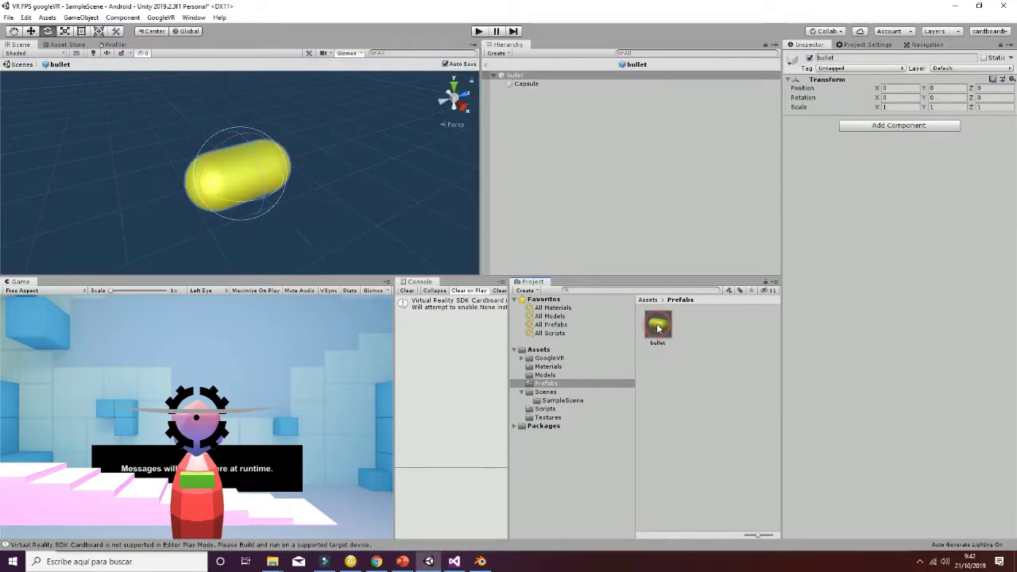
{"action": "left_click", "coordinate": [563, 83]}
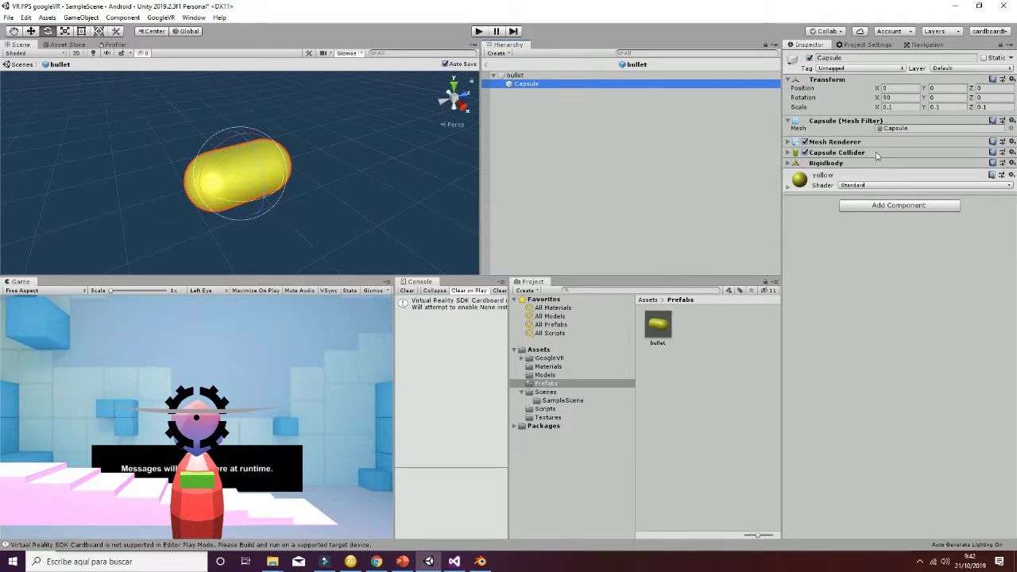
{"action": "left_click", "coordinate": [522, 76]}
{"action": "left_click", "coordinate": [525, 84]}
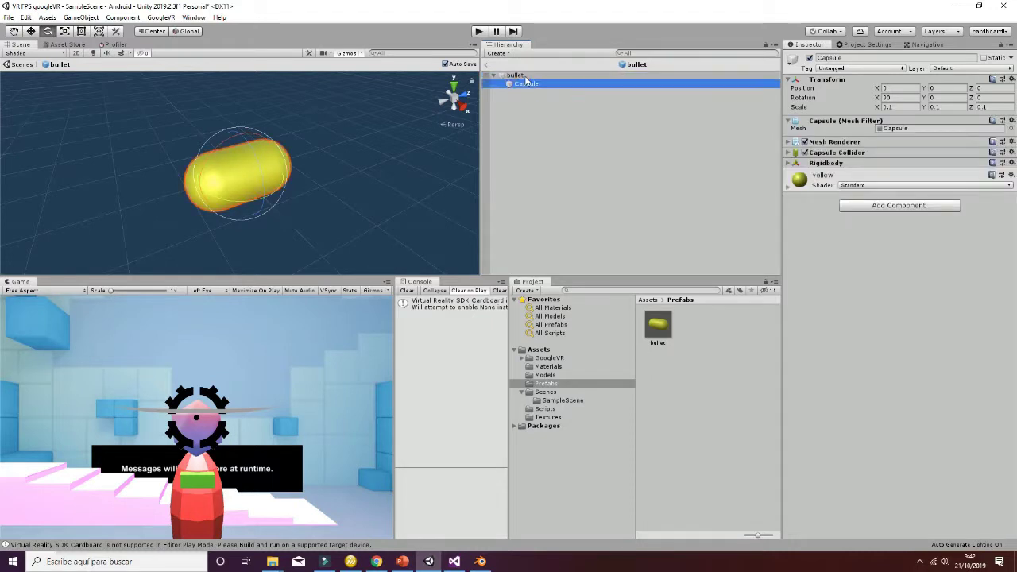
{"action": "left_click", "coordinate": [523, 84]}
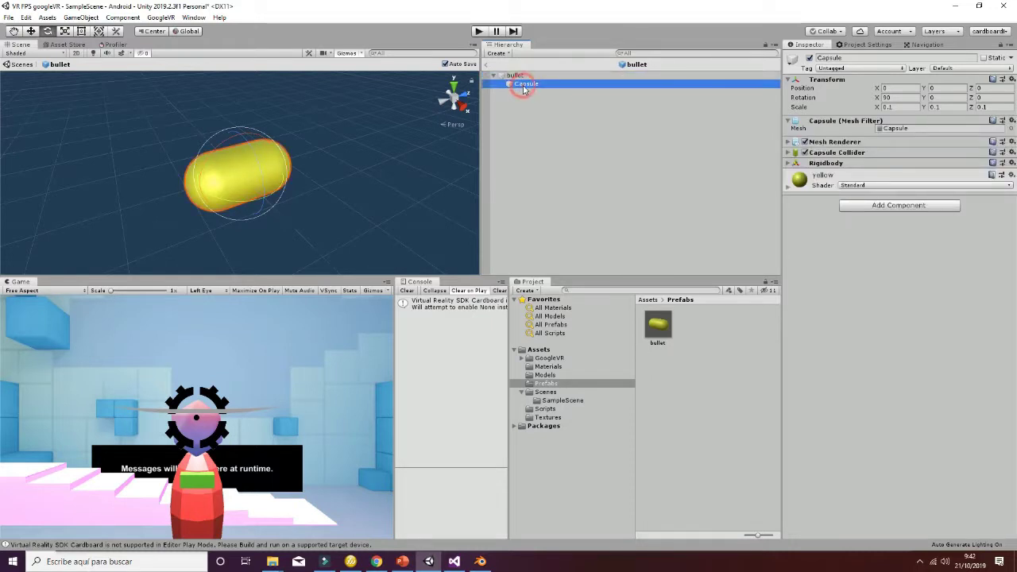
{"action": "left_click", "coordinate": [1004, 165]}
- Move the Rigidbody from the Capsule onto the parent bullet object
{"action": "left_click", "coordinate": [1012, 163]}
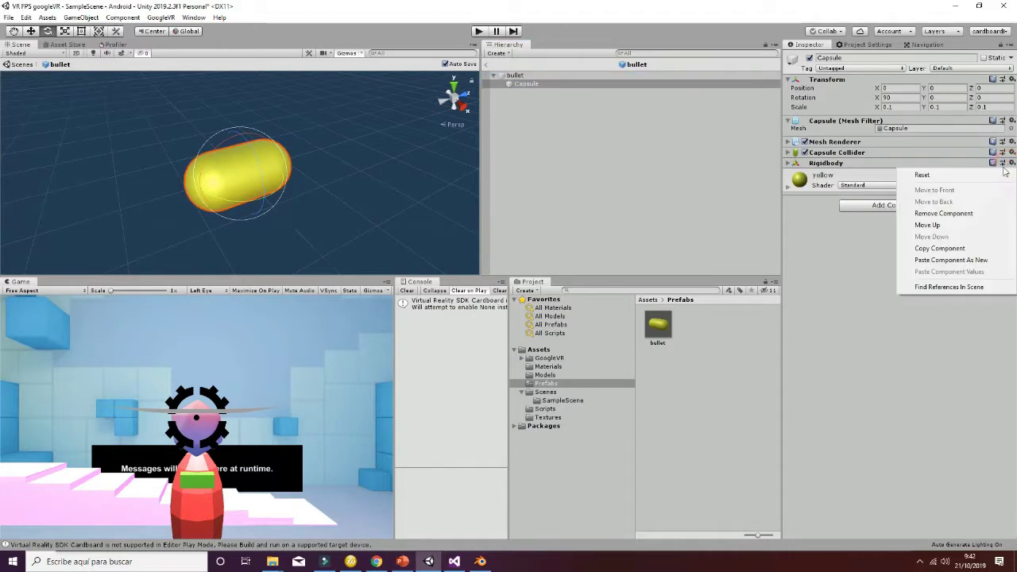
{"action": "left_click", "coordinate": [956, 250]}
{"action": "left_click", "coordinate": [565, 75]}
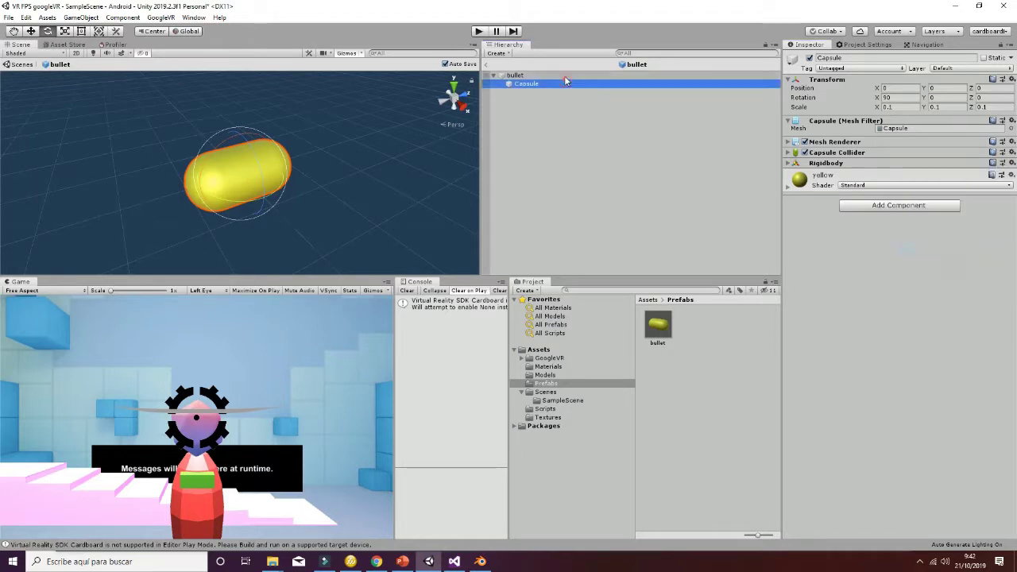
{"action": "left_click", "coordinate": [1011, 80]}
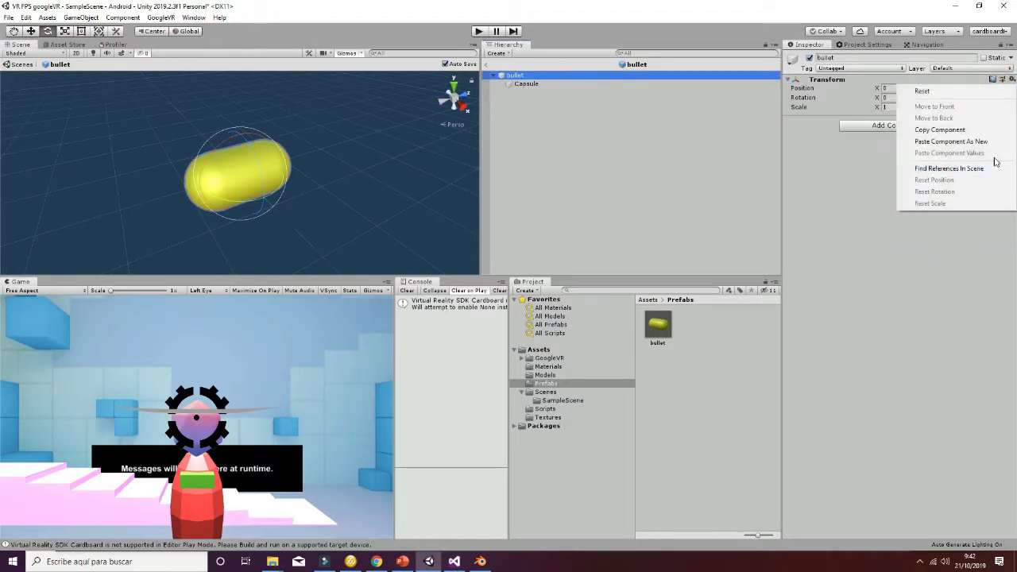
{"action": "left_click", "coordinate": [985, 141]}
{"action": "left_click", "coordinate": [570, 84]}
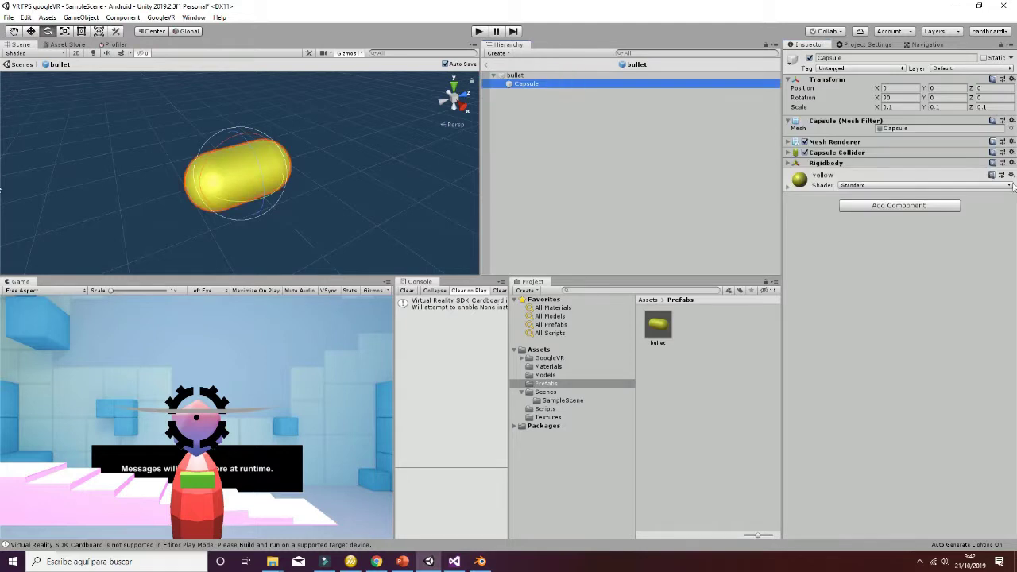
{"action": "left_click", "coordinate": [1011, 163]}
{"action": "left_click", "coordinate": [985, 212]}
- Move the Capsule Collider from the Capsule onto the parent bullet object
{"action": "left_click", "coordinate": [1012, 151]}
{"action": "left_click", "coordinate": [974, 236]}
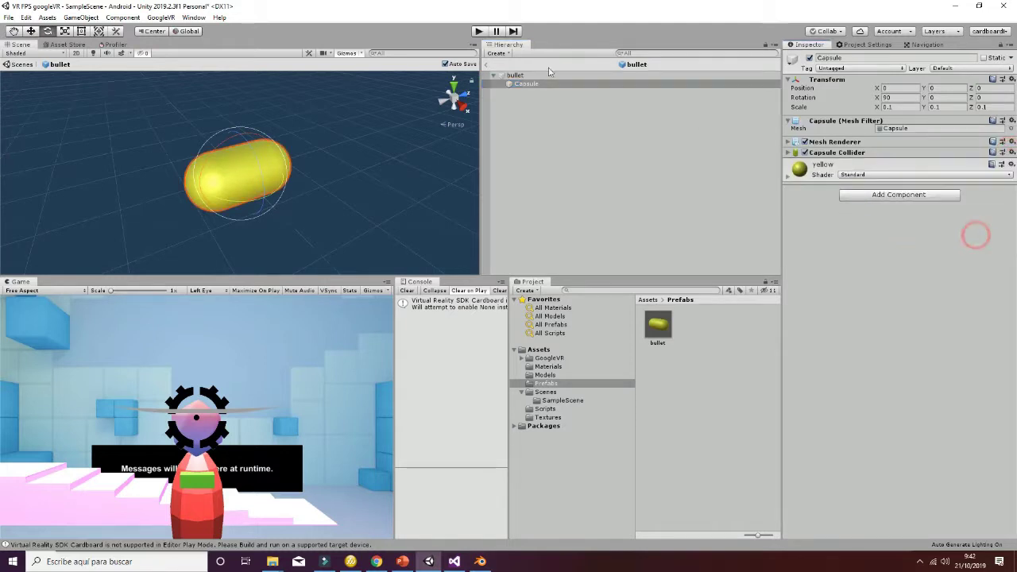
{"action": "left_click", "coordinate": [519, 76]}
{"action": "left_click", "coordinate": [1012, 79]}
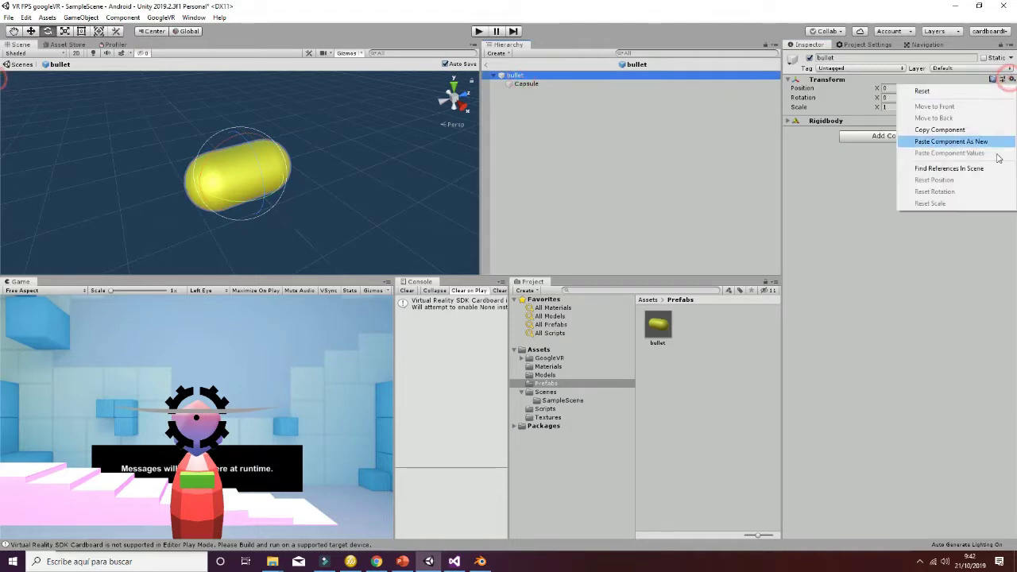
{"action": "left_click", "coordinate": [953, 139]}
{"action": "left_click", "coordinate": [558, 84]}
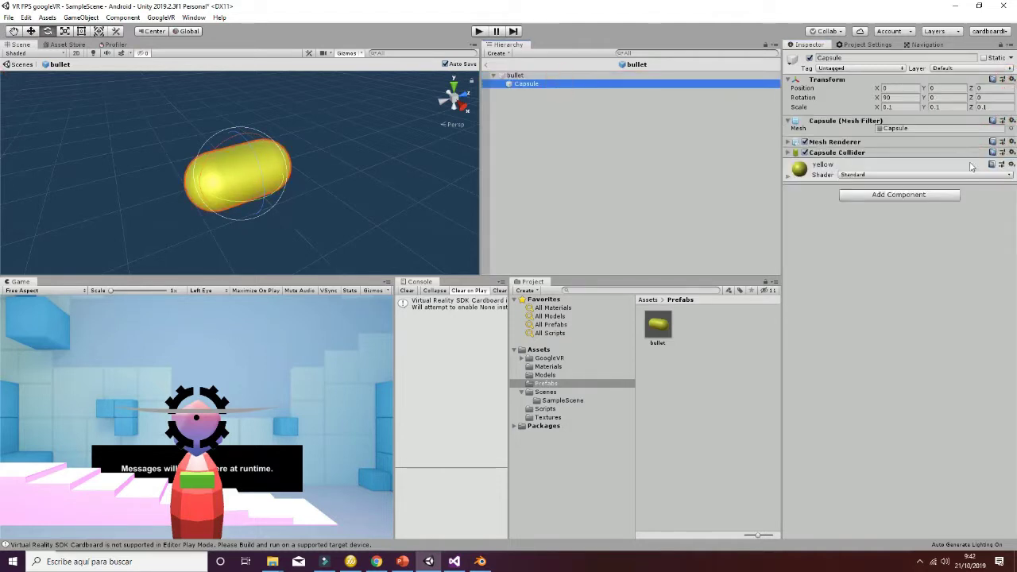
{"action": "left_click", "coordinate": [1002, 152]}
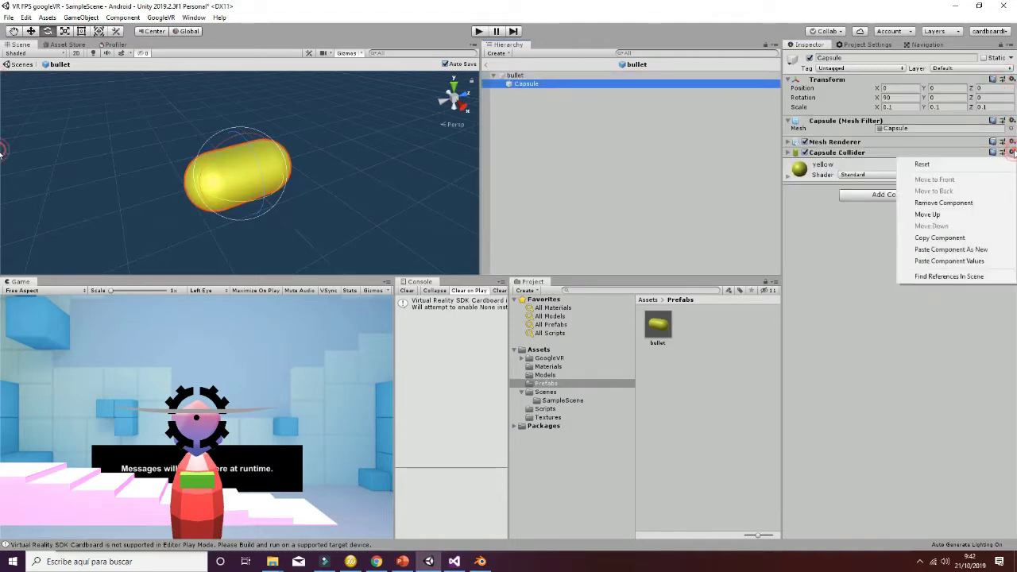
{"action": "left_click", "coordinate": [979, 201]}
{"action": "left_click", "coordinate": [518, 76]}
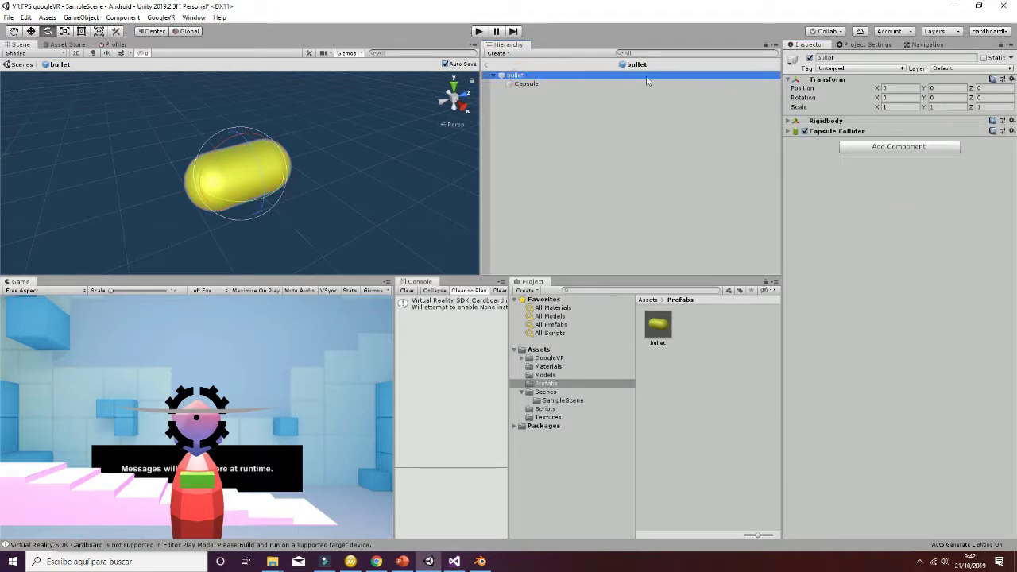
- Set the bullet's Capsule Collider direction to Z-Axis
{"action": "left_click", "coordinate": [790, 132]}
{"action": "scroll", "coordinate": [426, 171], "scroll_direction": "down", "scroll_amount": 5}
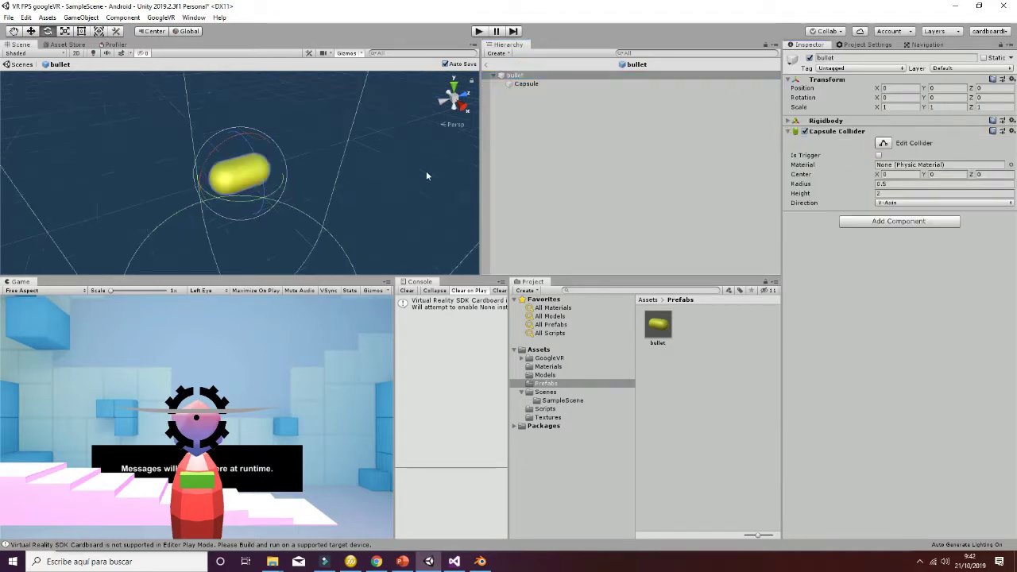
{"action": "scroll", "coordinate": [379, 167], "scroll_direction": "up", "scroll_amount": 2}
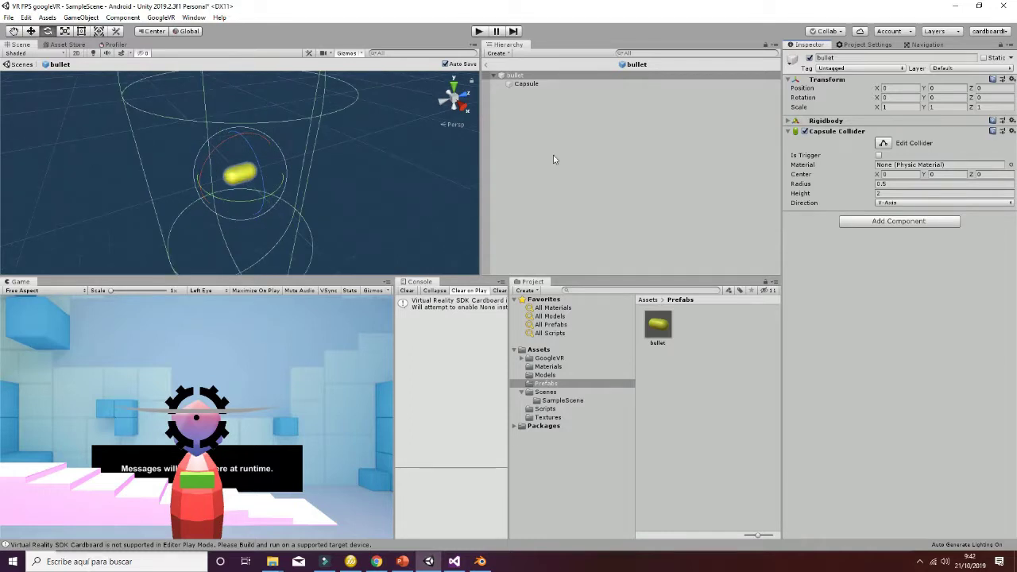
{"action": "left_click", "coordinate": [908, 203]}
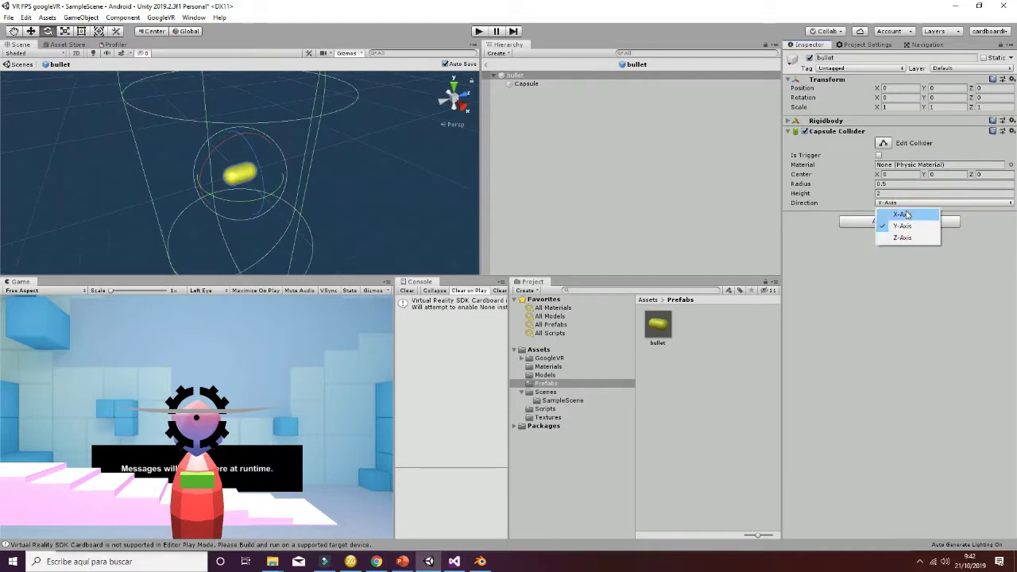
{"action": "left_click", "coordinate": [904, 215]}
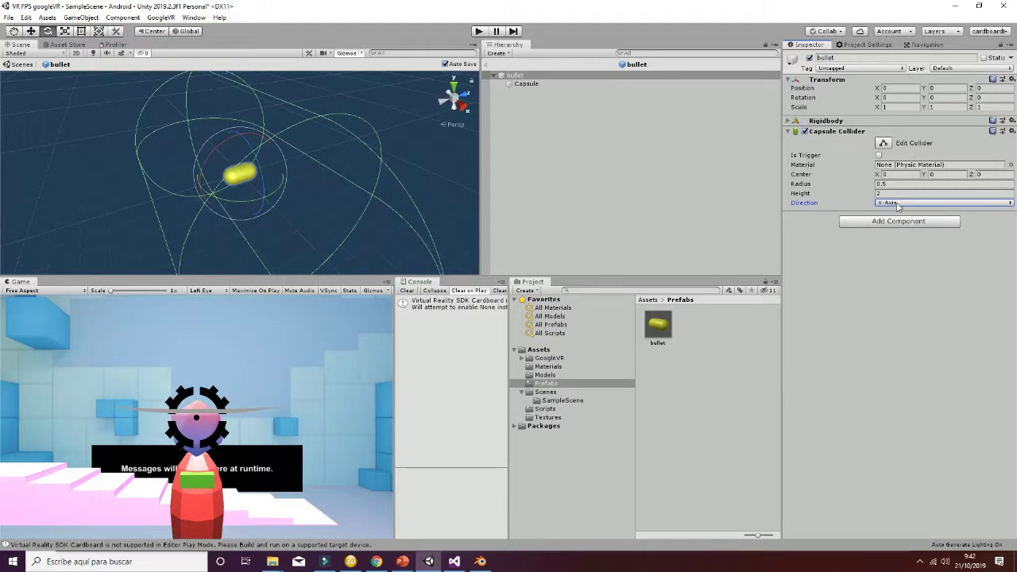
{"action": "left_click", "coordinate": [896, 203]}
{"action": "left_click", "coordinate": [903, 238]}
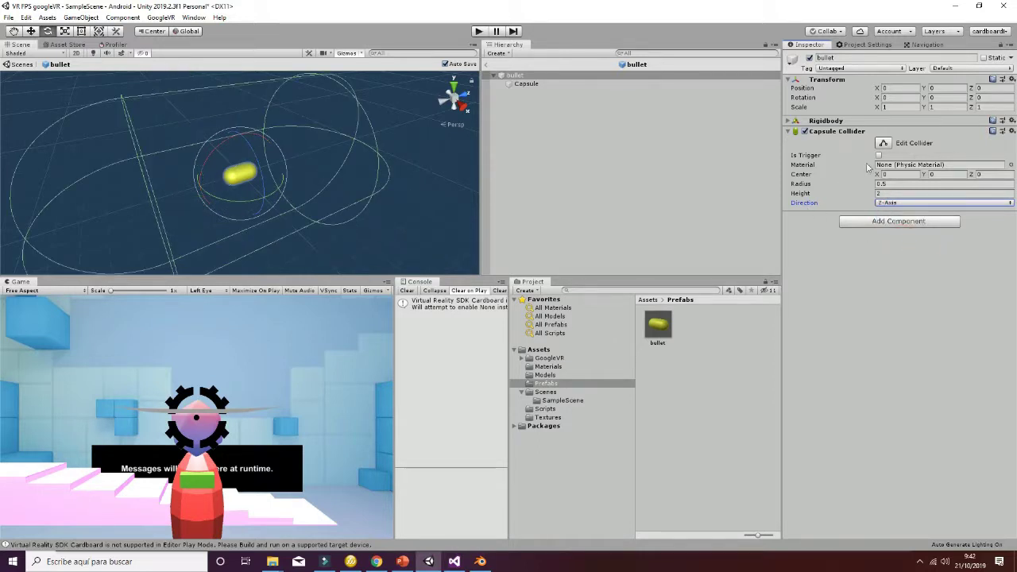
- Set the Capsule Collider radius to 0.05
{"action": "left_click", "coordinate": [890, 183]}
{"action": "type", "text": "0.01"}
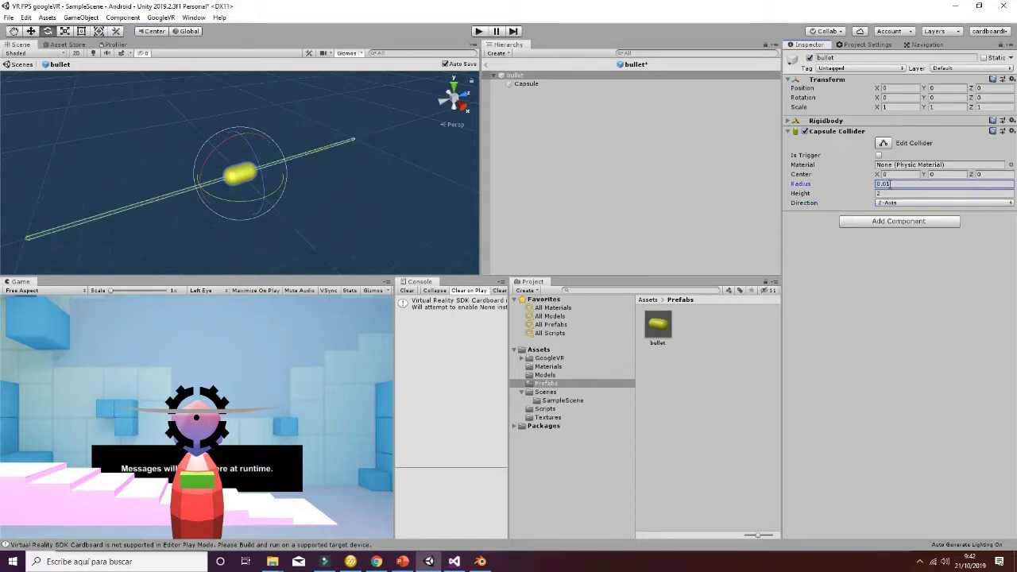
{"action": "key", "text": "BackSpace"}
{"action": "type", "text": "2"}
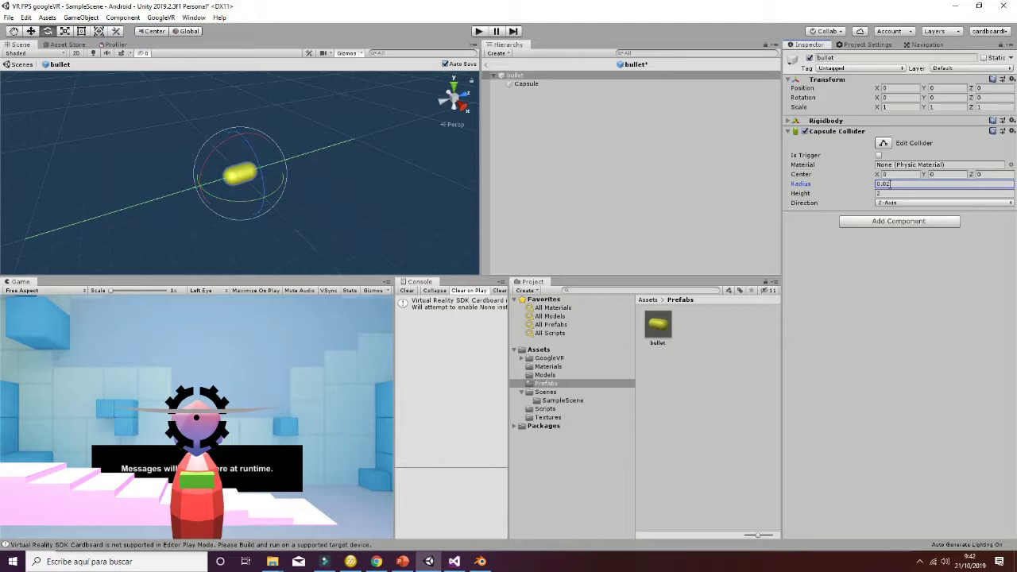
{"action": "type", "text": "3"}
{"action": "key", "text": "BackSpace"}
{"action": "type", "text": "3"}
{"action": "key", "text": "BackSpace"}
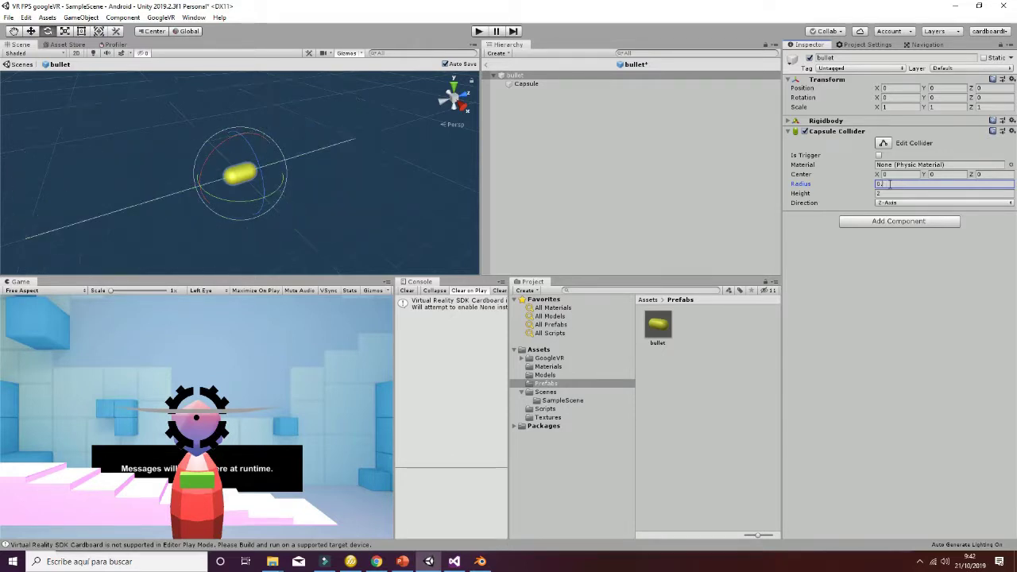
{"action": "type", "text": "05"}
- Set the Capsule Collider height to 0.2
{"action": "left_click", "coordinate": [919, 193]}
{"action": "type", "text": "0.1"}
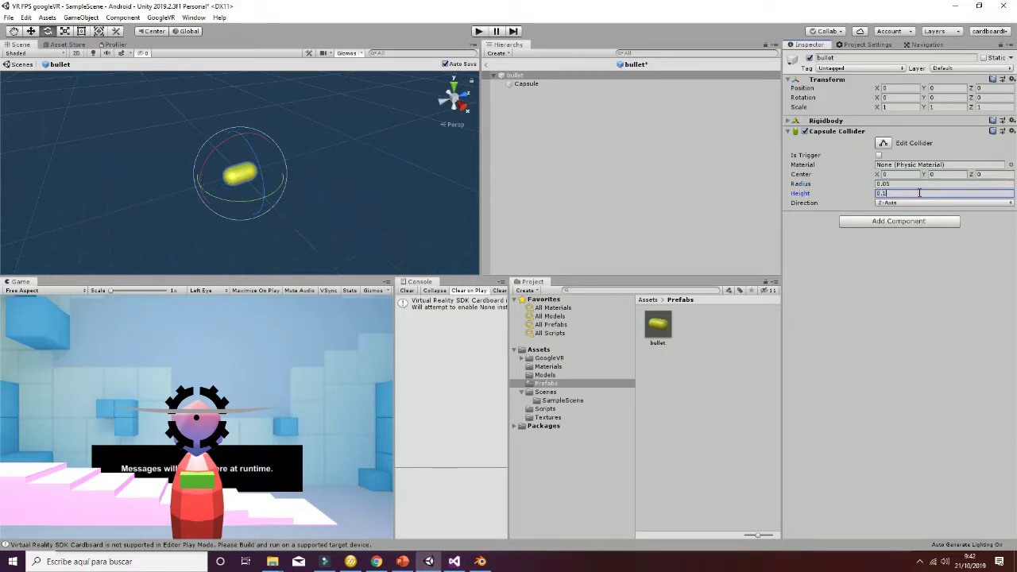
{"action": "key", "text": "BackSpace"}
{"action": "key", "text": "BackSpace"}
{"action": "type", "text": "5"}
{"action": "key", "text": "BackSpace"}
{"action": "type", "text": ".5"}
{"action": "key", "text": "BackSpace"}
{"action": "type", "text": "2"}
{"action": "left_click", "coordinate": [833, 246]}
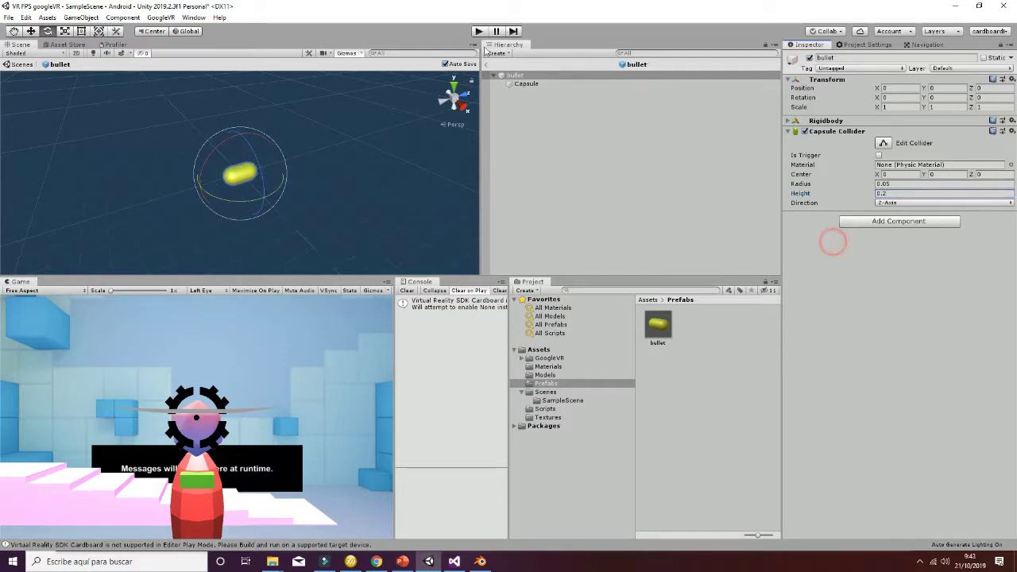
- Return to SampleScene, enter Play mode and fire the first bullets at the red enemy
{"action": "left_click", "coordinate": [488, 64]}
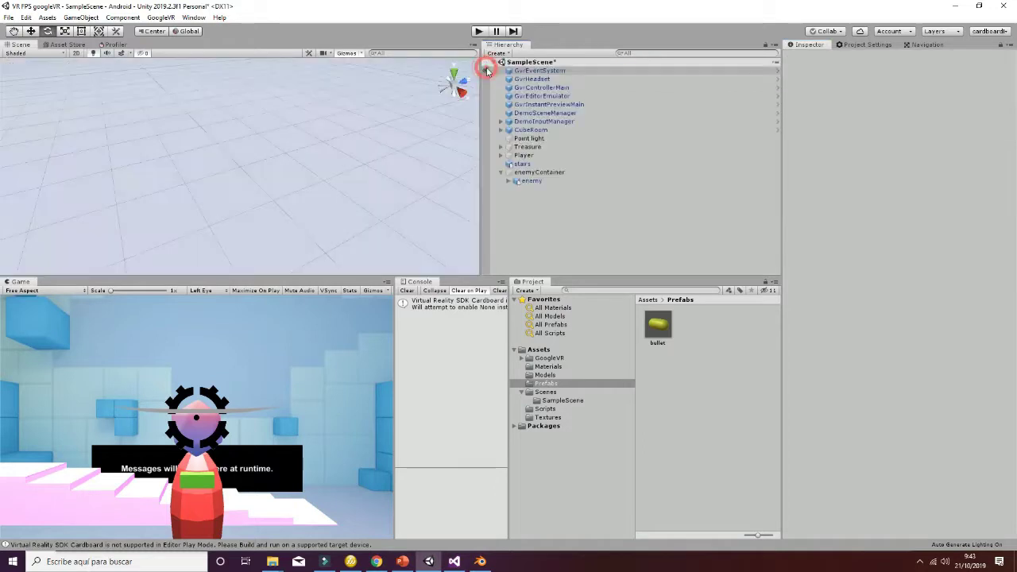
{"action": "left_click", "coordinate": [479, 31]}
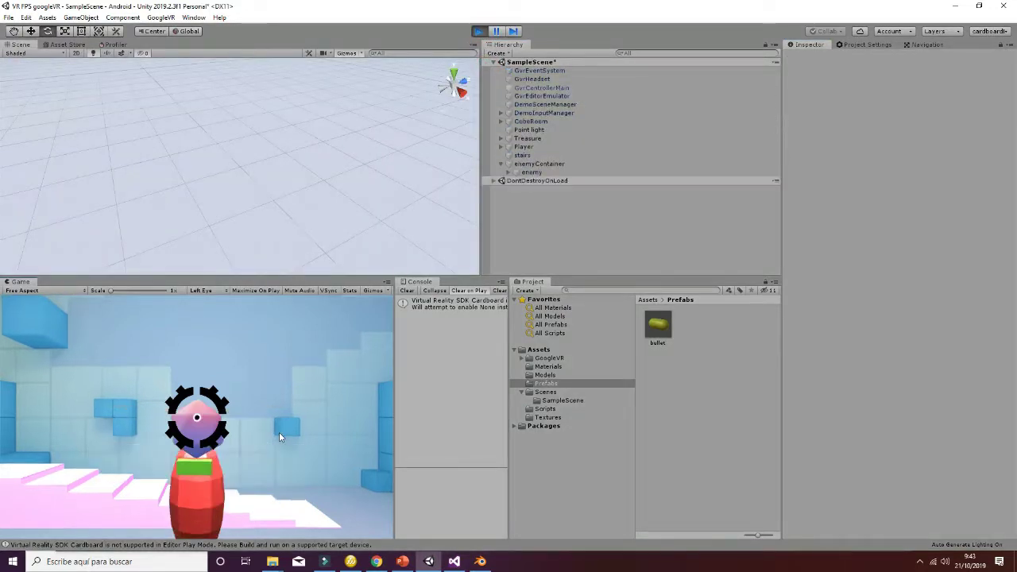
{"action": "key", "text": "alt"}
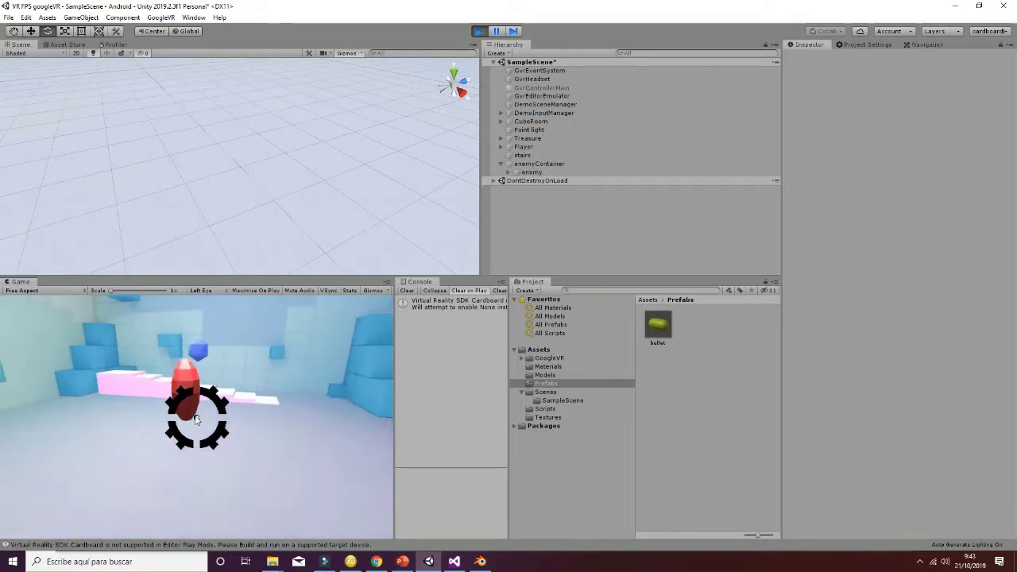
{"action": "left_click", "coordinate": [197, 419]}
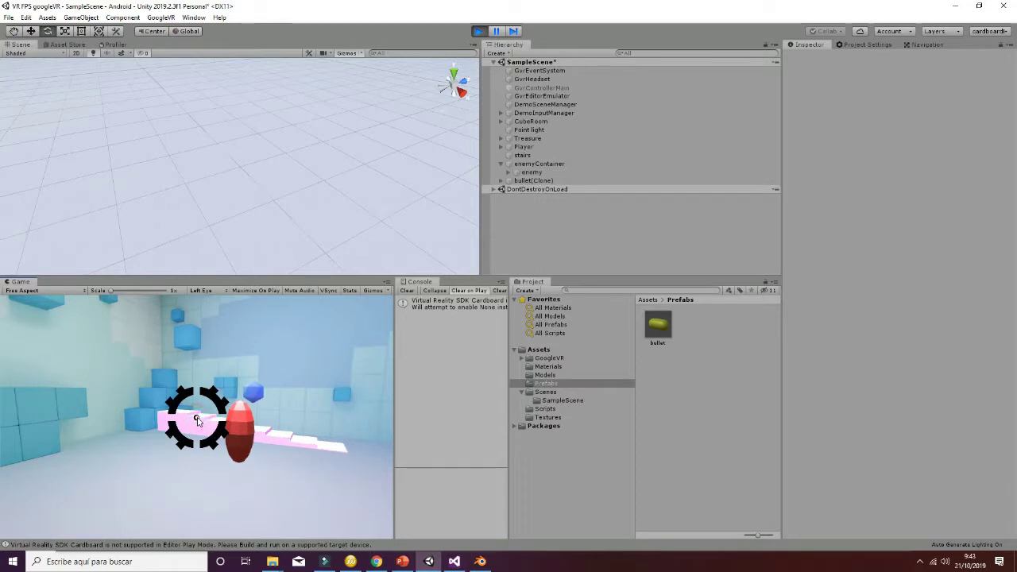
{"action": "left_click", "coordinate": [196, 417]}
{"action": "left_click", "coordinate": [196, 416]}
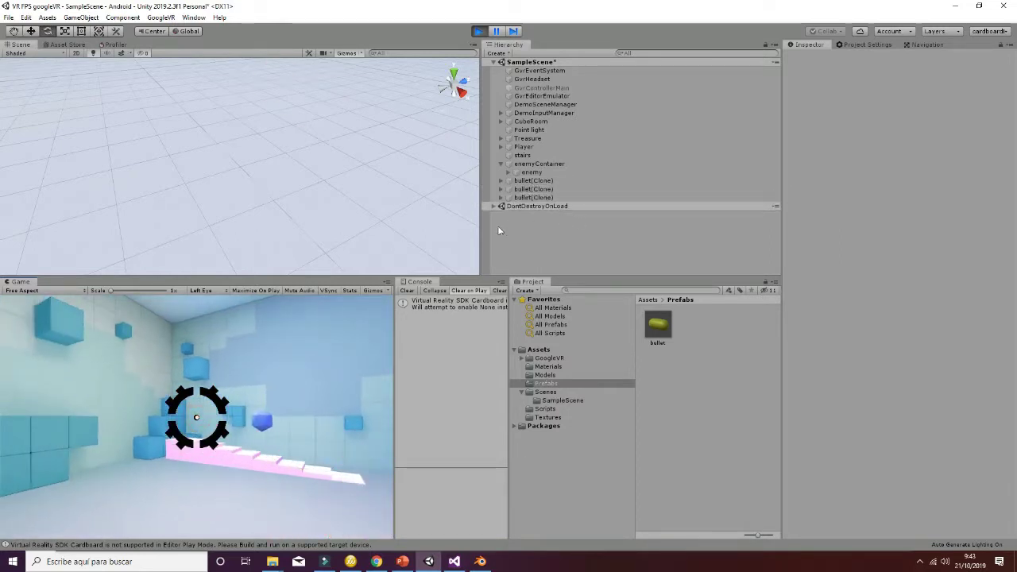
- Keep firing bullets at the enemy, then stop Play mode
{"action": "middle_click_drag", "start_coordinate": [408, 159], "coordinate": [301, 167]}
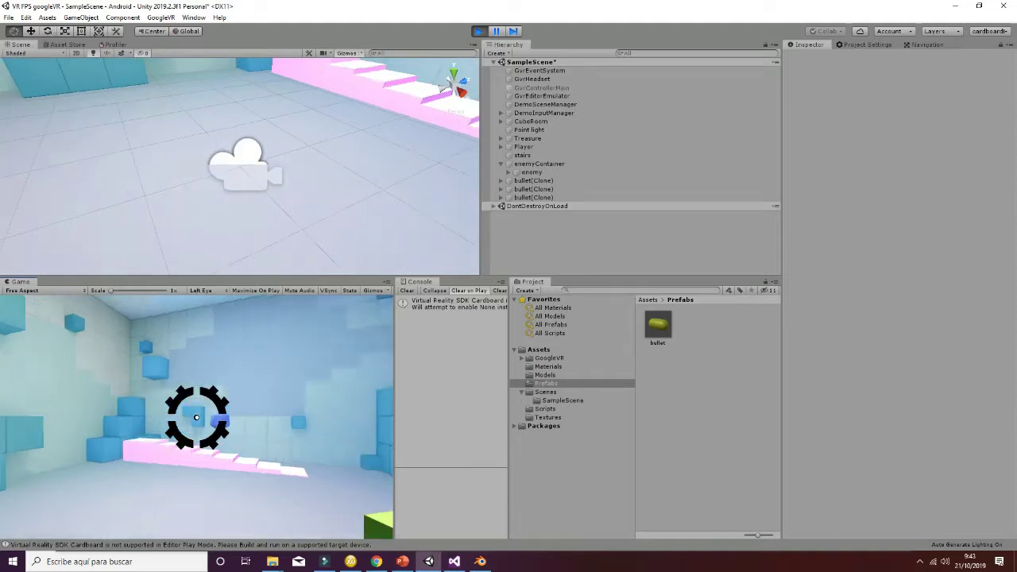
{"action": "left_click", "coordinate": [198, 421]}
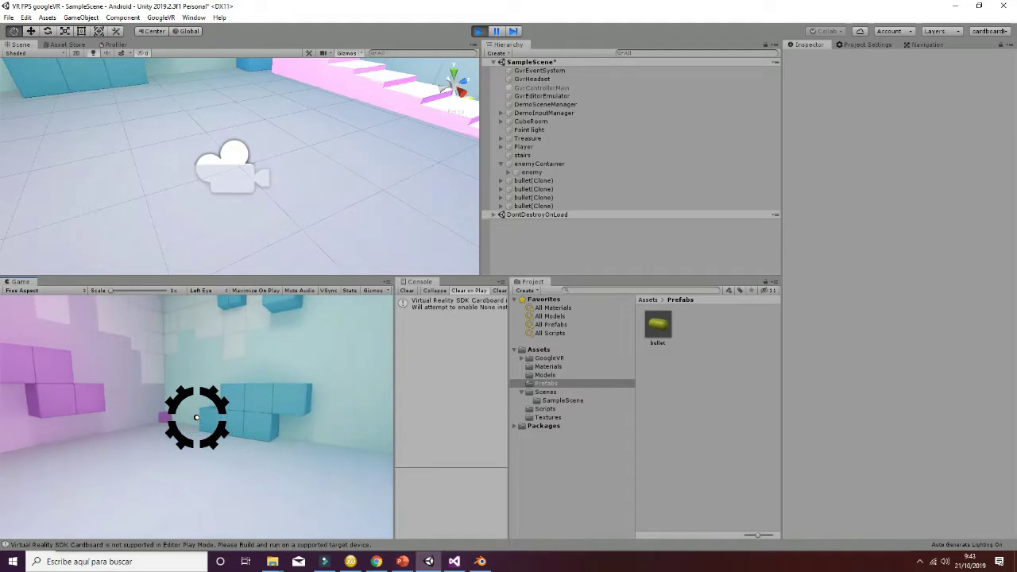
{"action": "left_click", "coordinate": [196, 413]}
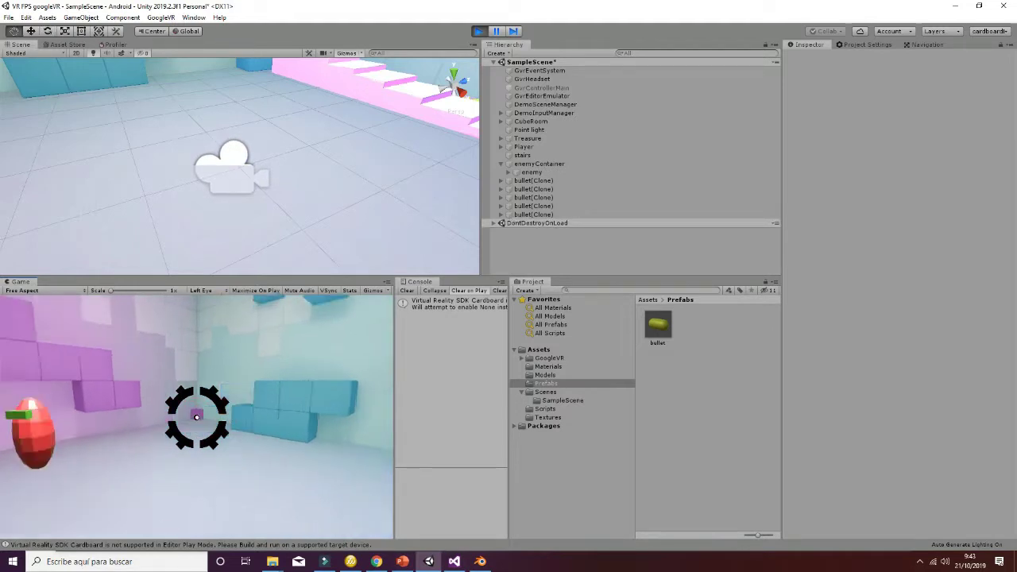
{"action": "left_click", "coordinate": [196, 420]}
{"action": "left_click", "coordinate": [196, 420]}
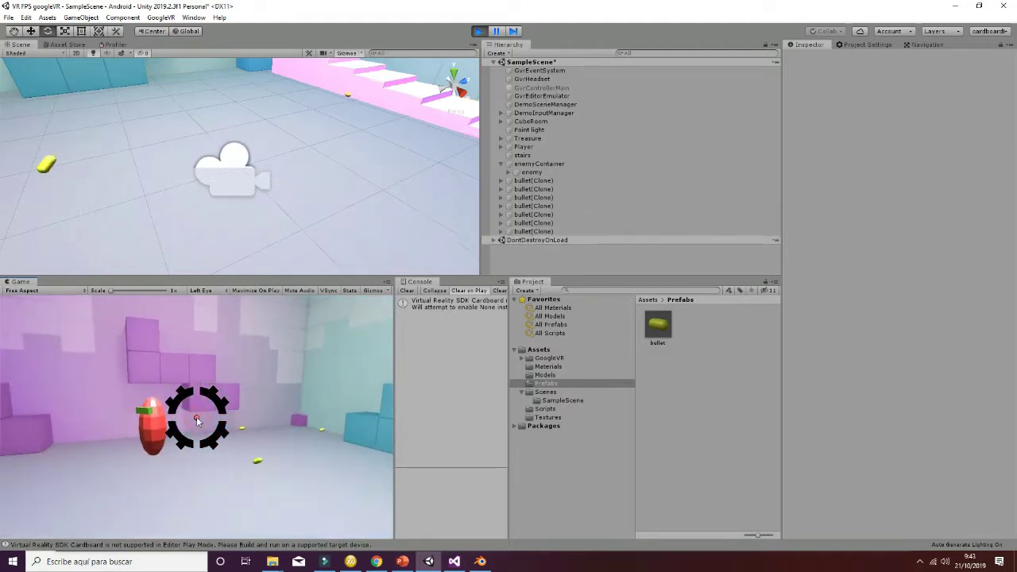
{"action": "left_click", "coordinate": [196, 420]}
{"action": "left_click", "coordinate": [196, 420]}
{"action": "left_click", "coordinate": [197, 421]}
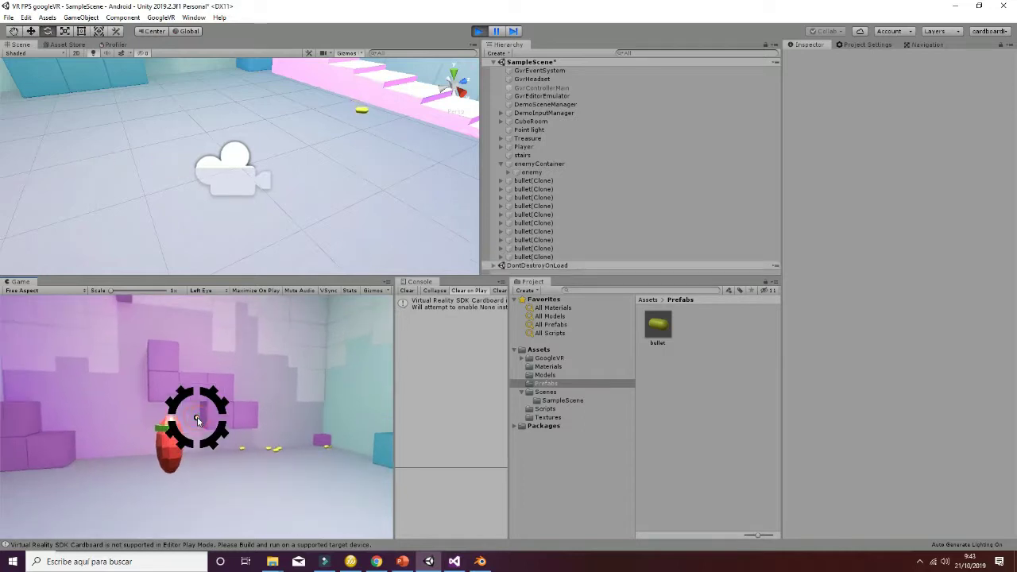
{"action": "left_click", "coordinate": [197, 421]}
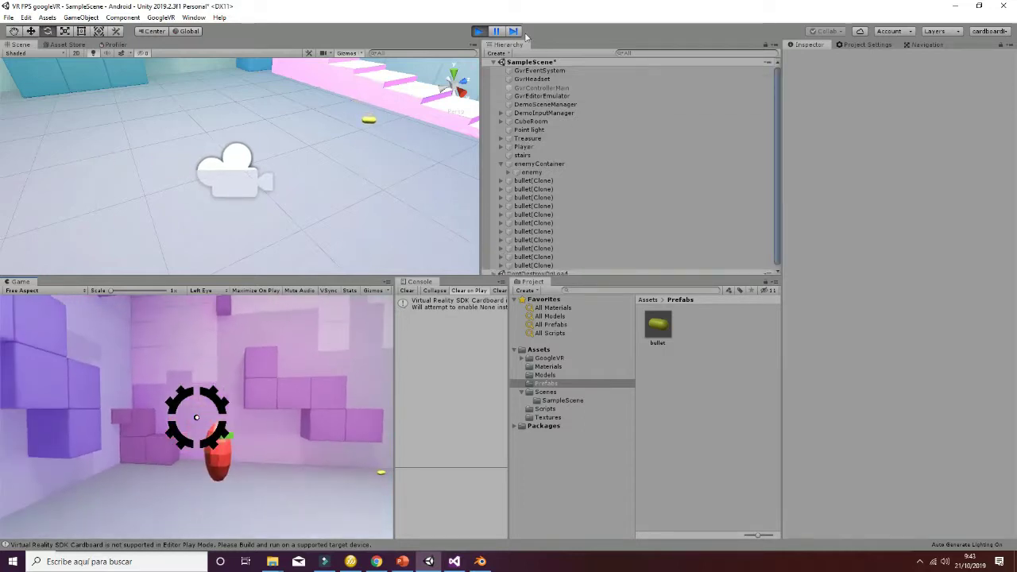
{"action": "key", "text": "ctrl+p"}
{"action": "key", "text": "alt+Tab"}
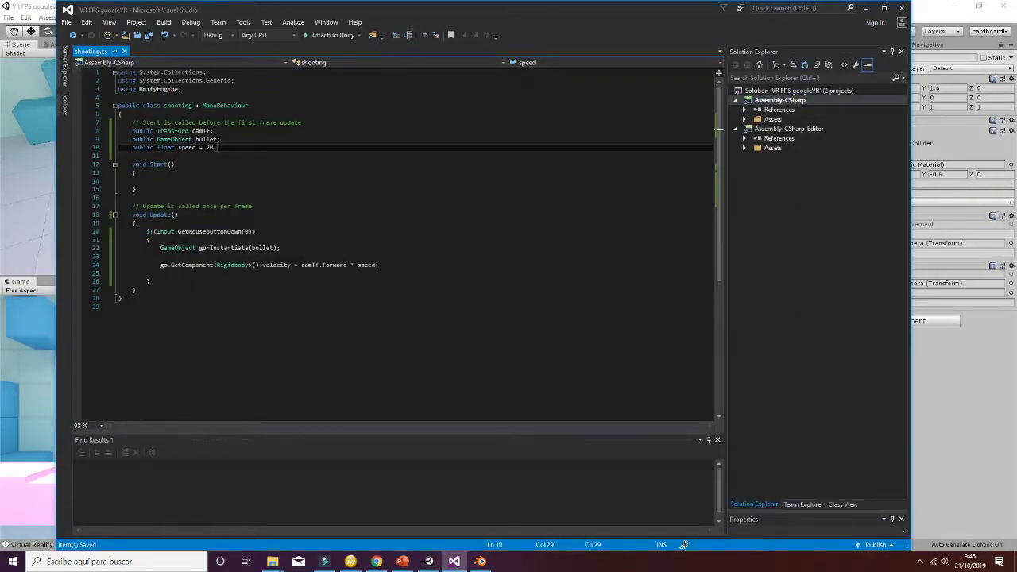
- Add go.transform.position = camTf.forward; after the bullet is instantiated
{"action": "left_click", "coordinate": [173, 259]}
{"action": "key", "text": "Return"}
{"action": "key", "text": "Up"}
{"action": "type", "text": "go"}
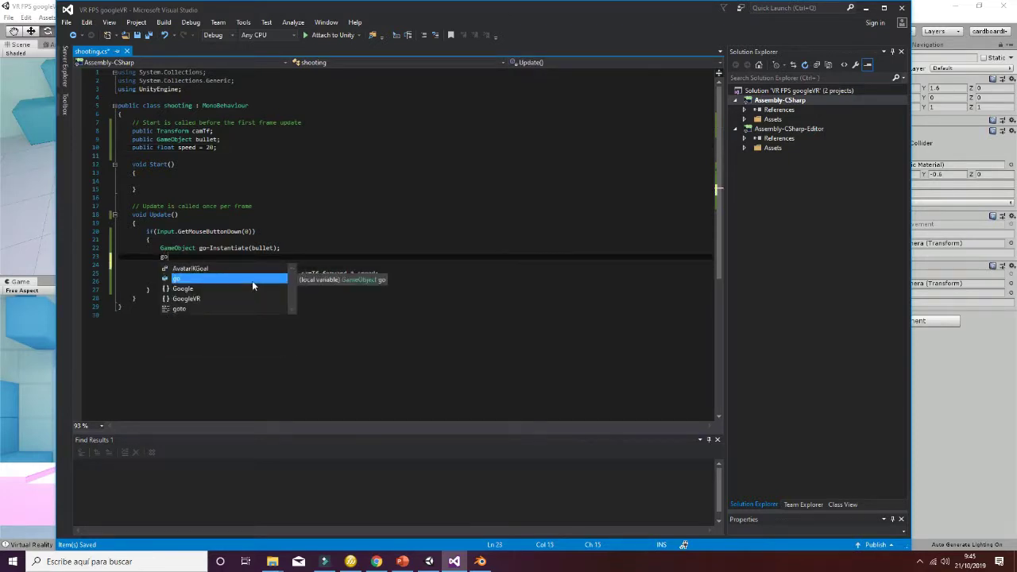
{"action": "type", "text": ".tra"}
{"action": "key", "text": "Tab"}
{"action": "type", "text": ".p"}
{"action": "key", "text": "Tab"}
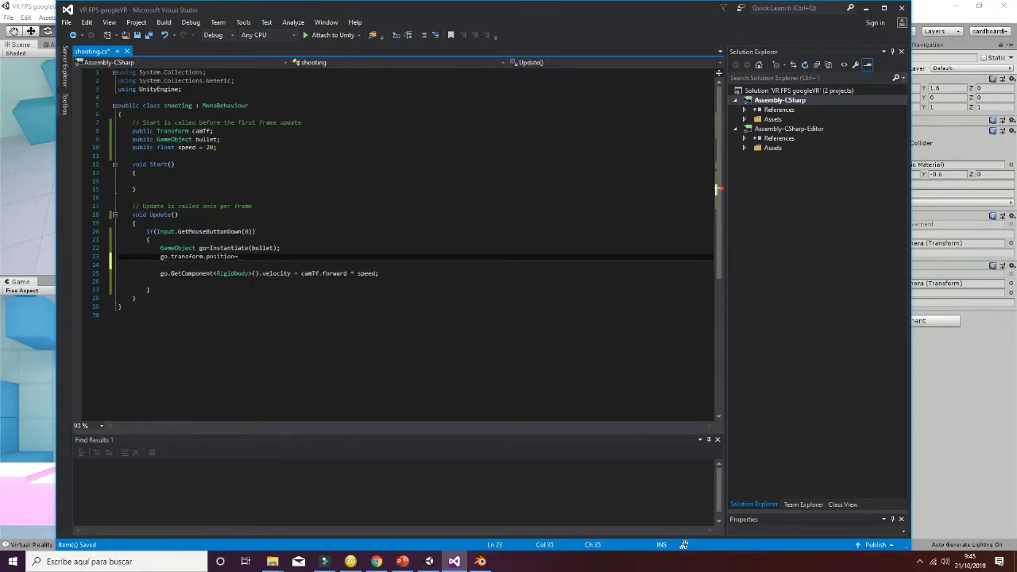
{"action": "type", "text": "cam"}
{"action": "key", "text": "Tab"}
{"action": "type", "text": "f"}
{"action": "key", "text": "Tab"}
{"action": "type", "text": ";"}
{"action": "key", "text": "Return"}
- Add go.transform.rotation = camTf.rotation; and save shooting.cs
{"action": "type", "text": "go"}
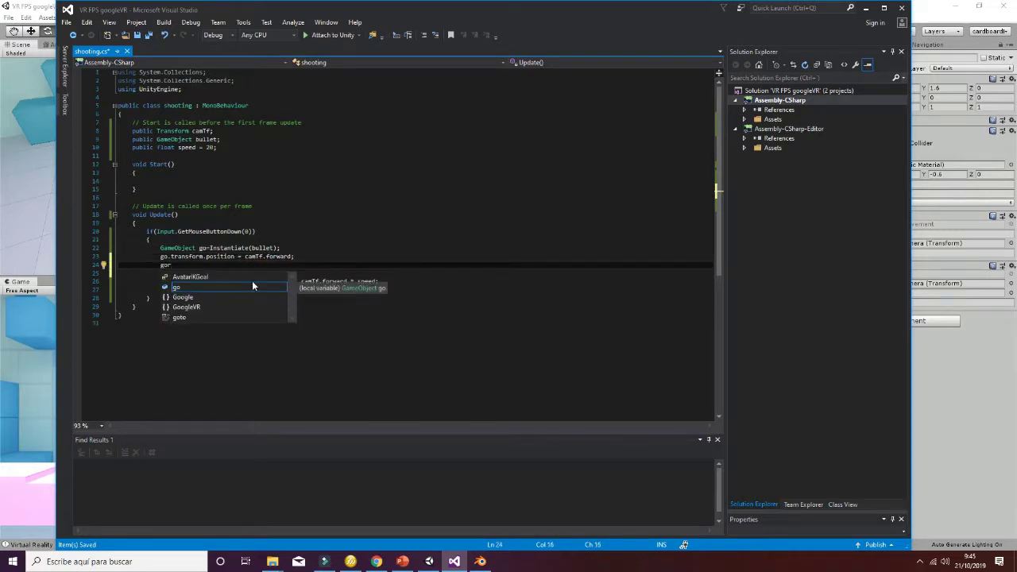
{"action": "type", "text": ".transform."}
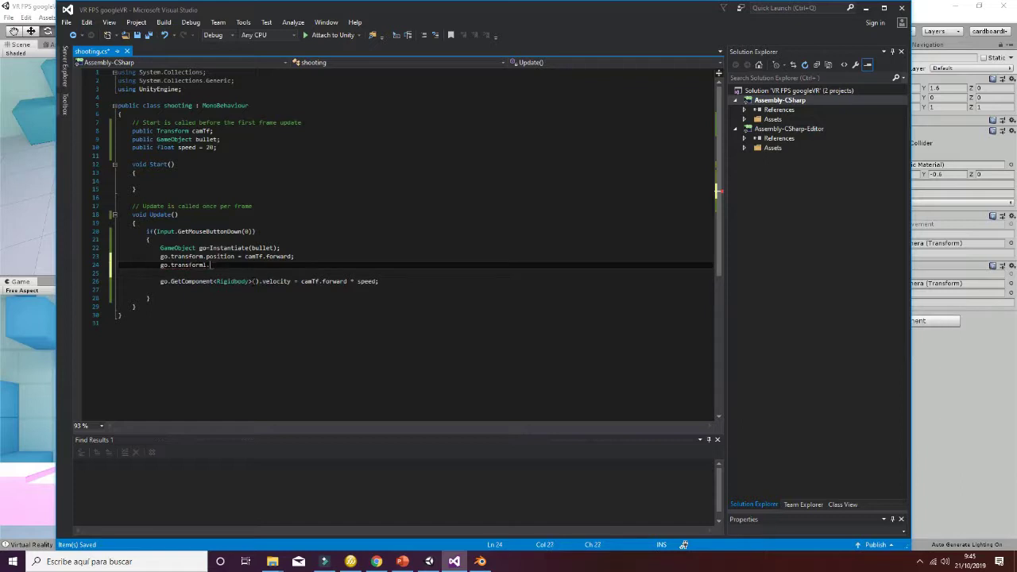
{"action": "type", "text": ".rota"}
{"action": "key", "text": "Tab"}
{"action": "type", "text": "=camTf."}
{"action": "type", "text": "rota"}
{"action": "key", "text": "Tab"}
{"action": "type", "text": ";"}
{"action": "left_click", "coordinate": [151, 37]}
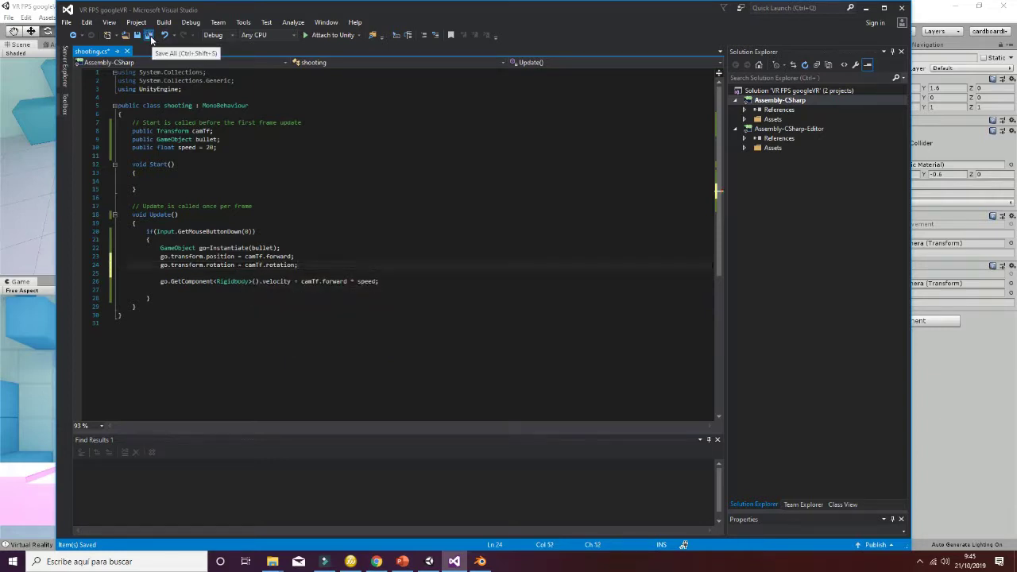
- Play the scene, fire bullets at the walls, inspect the bullet(Clone) objects, then stop
{"action": "left_click", "coordinate": [49, 15]}
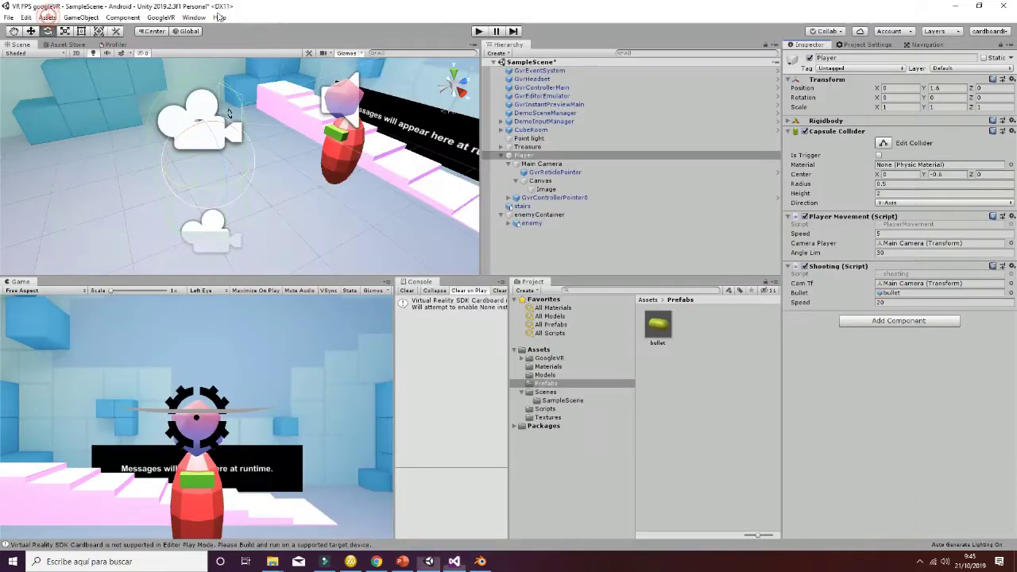
{"action": "left_click", "coordinate": [480, 31]}
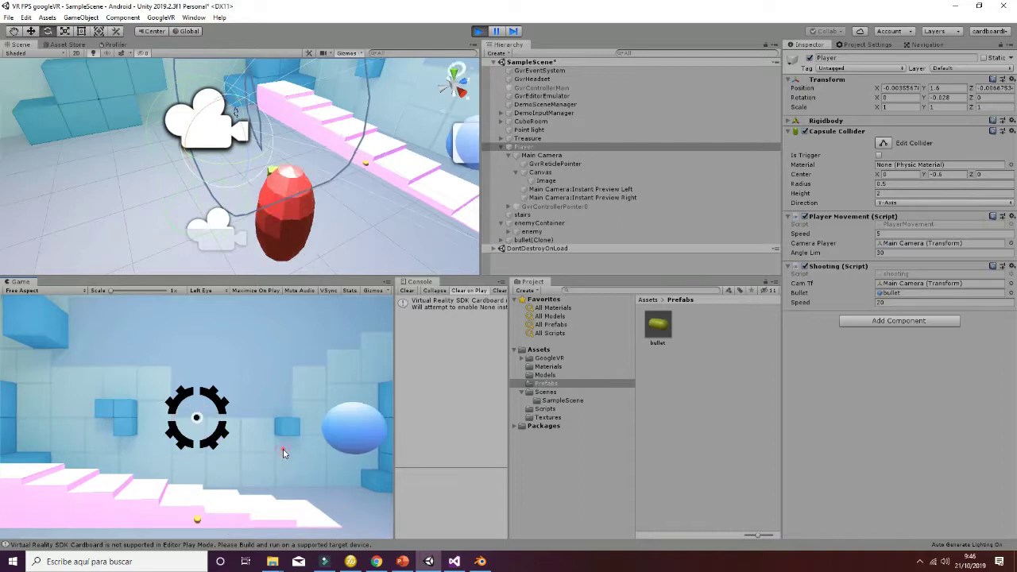
{"action": "left_click", "coordinate": [196, 435]}
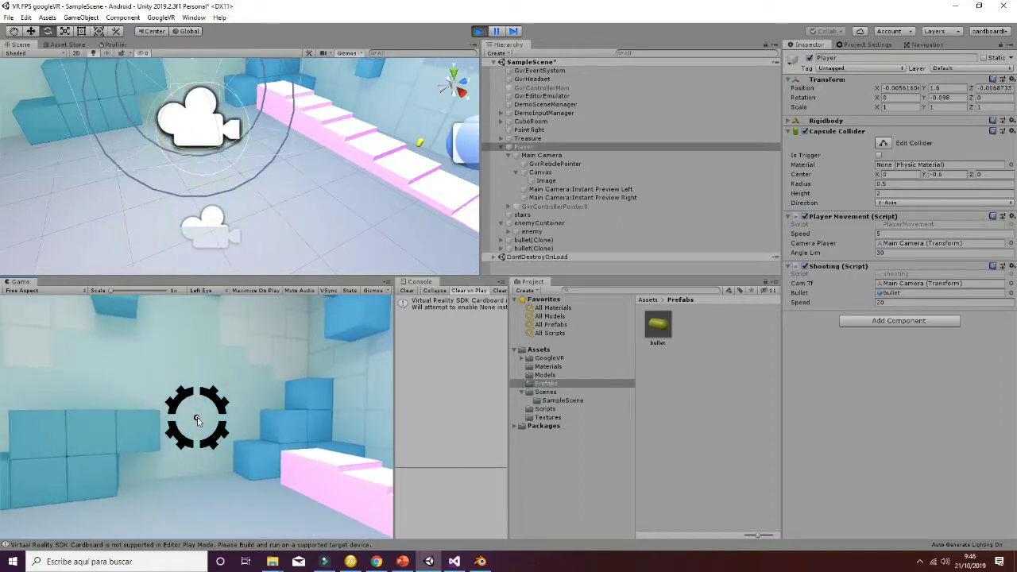
{"action": "left_click", "coordinate": [196, 429]}
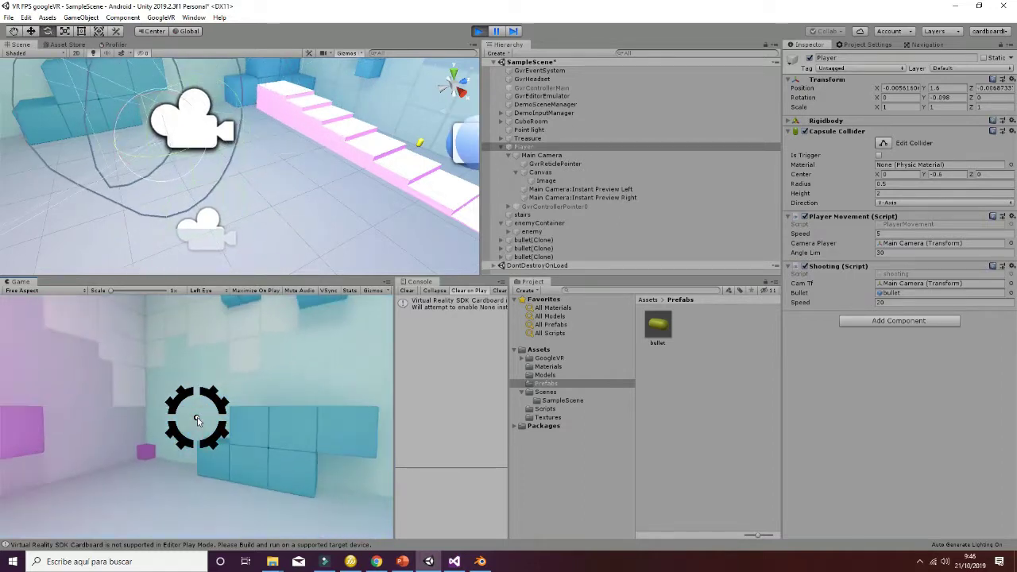
{"action": "left_click", "coordinate": [198, 421]}
{"action": "left_click", "coordinate": [197, 421]}
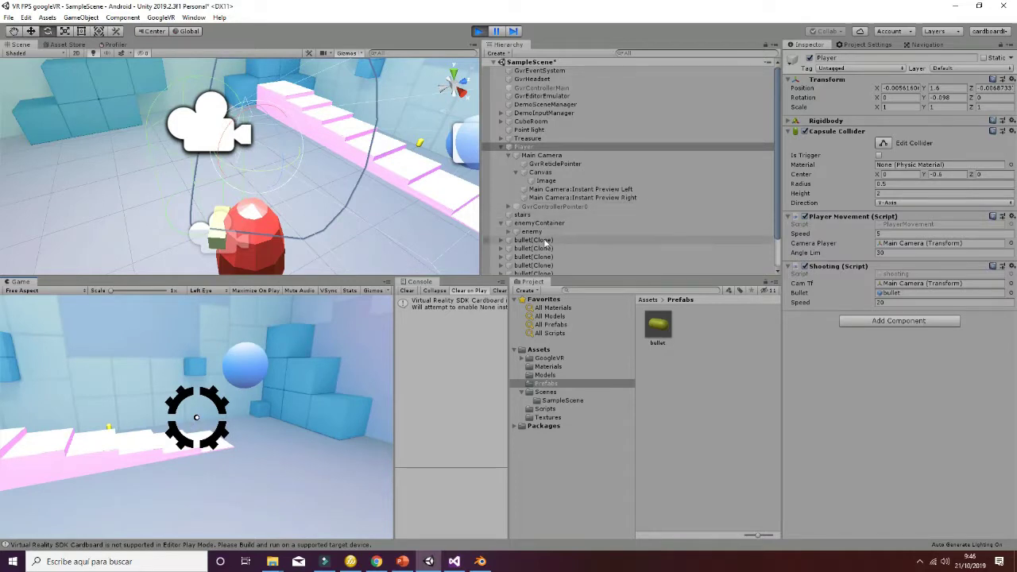
{"action": "left_click", "coordinate": [540, 239]}
{"action": "key", "text": "Down"}
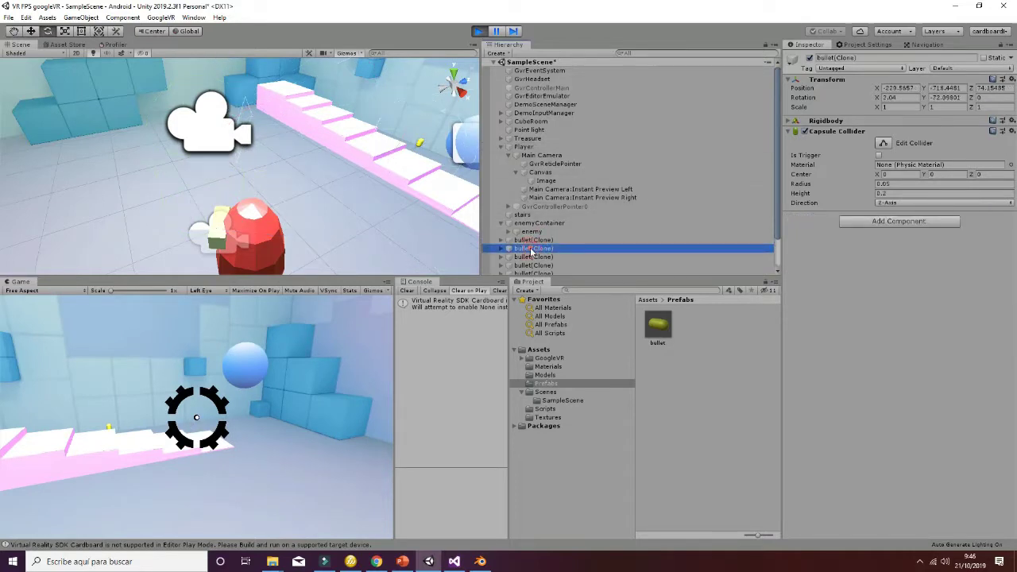
{"action": "left_click", "coordinate": [479, 31]}
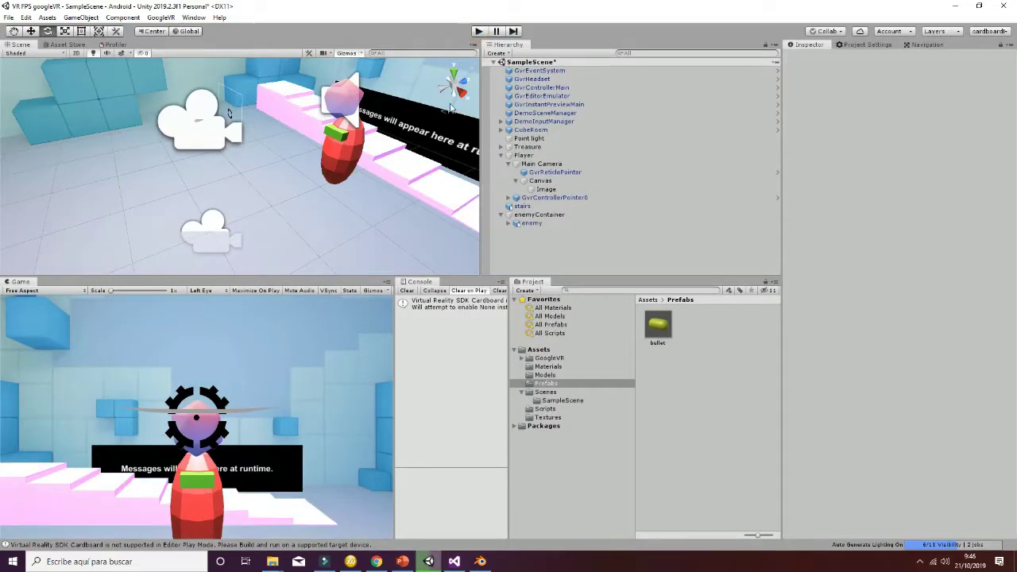
- Open the bullet prefab from Assets/Prefabs in Prefab Mode
{"action": "mouse_move", "coordinate": [467, 566]}
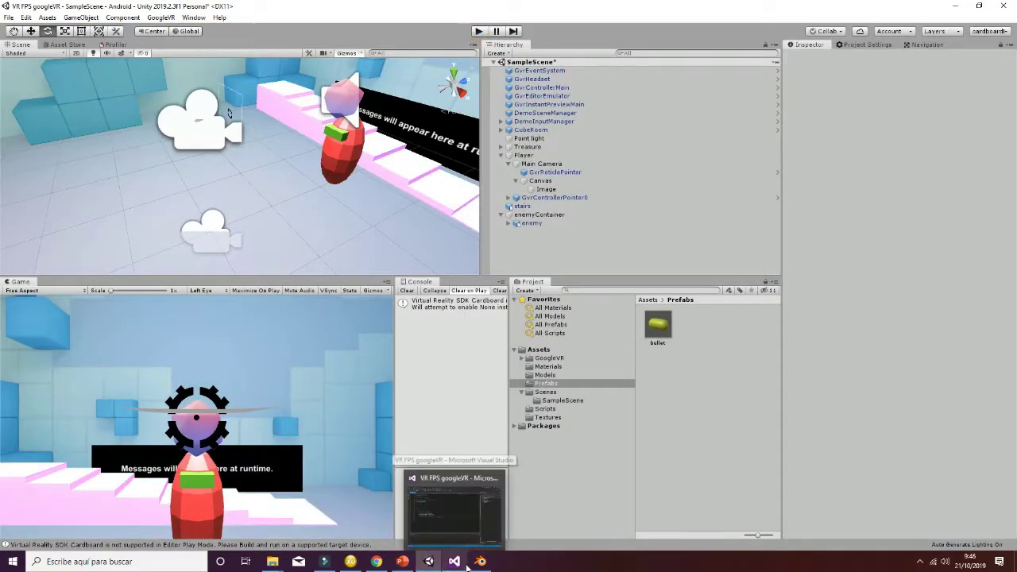
{"action": "left_click", "coordinate": [457, 565]}
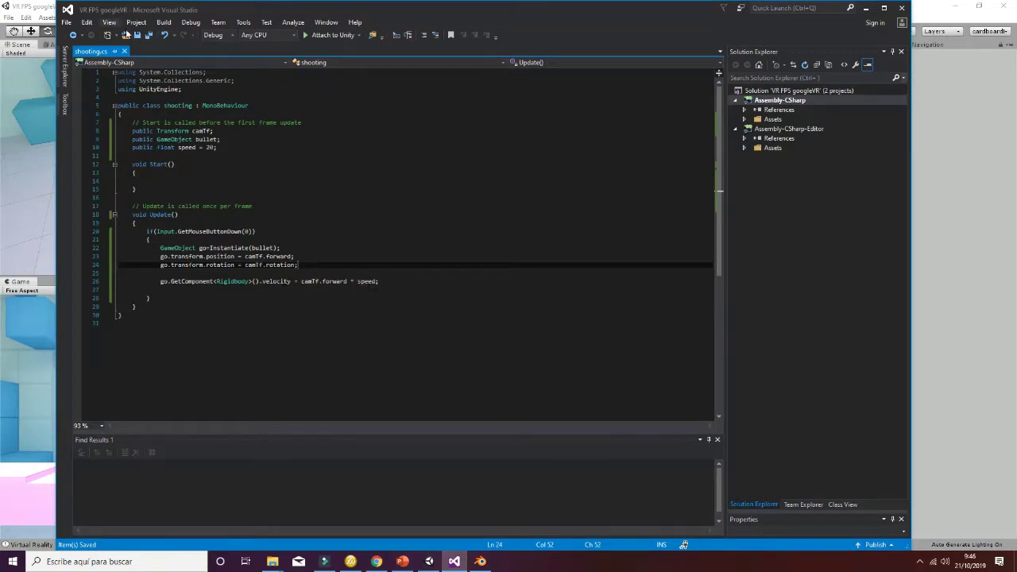
{"action": "left_click", "coordinate": [930, 211]}
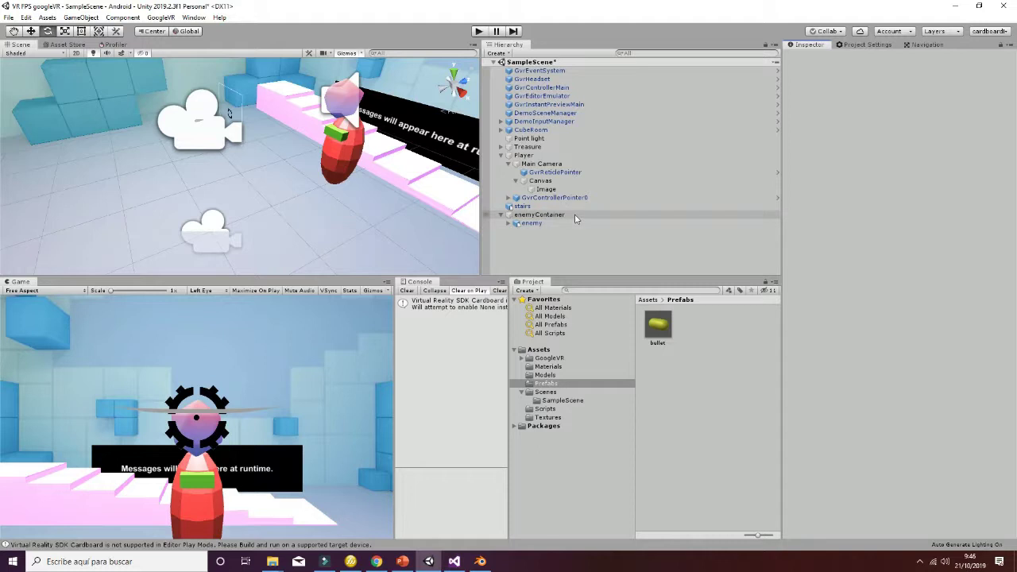
{"action": "left_click", "coordinate": [662, 325]}
{"action": "left_click", "coordinate": [882, 89]}
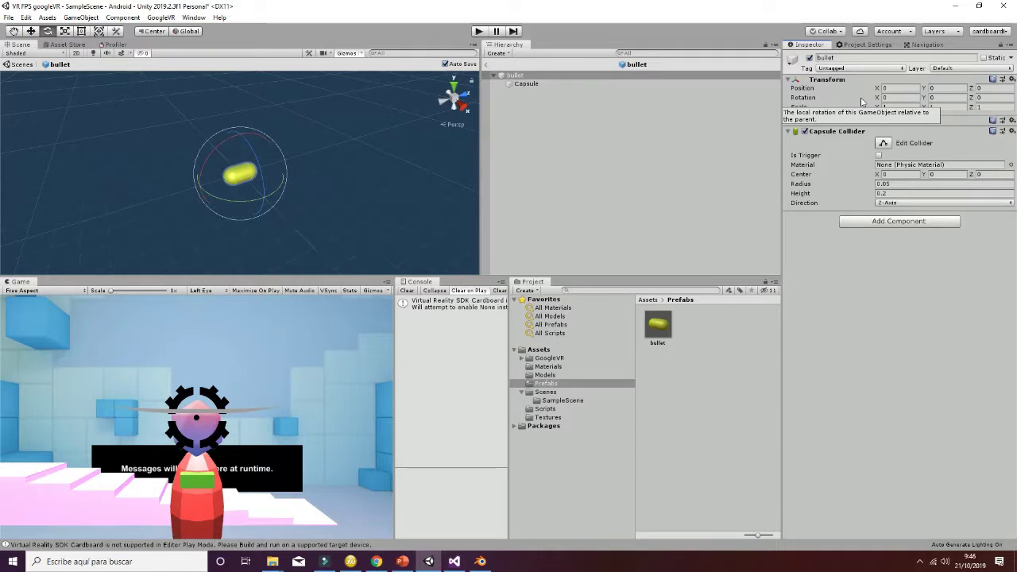
- Create a bullet layer at User Layer 8 and put the bullet prefab and its children on it
{"action": "left_click", "coordinate": [870, 70]}
{"action": "left_click", "coordinate": [967, 70]}
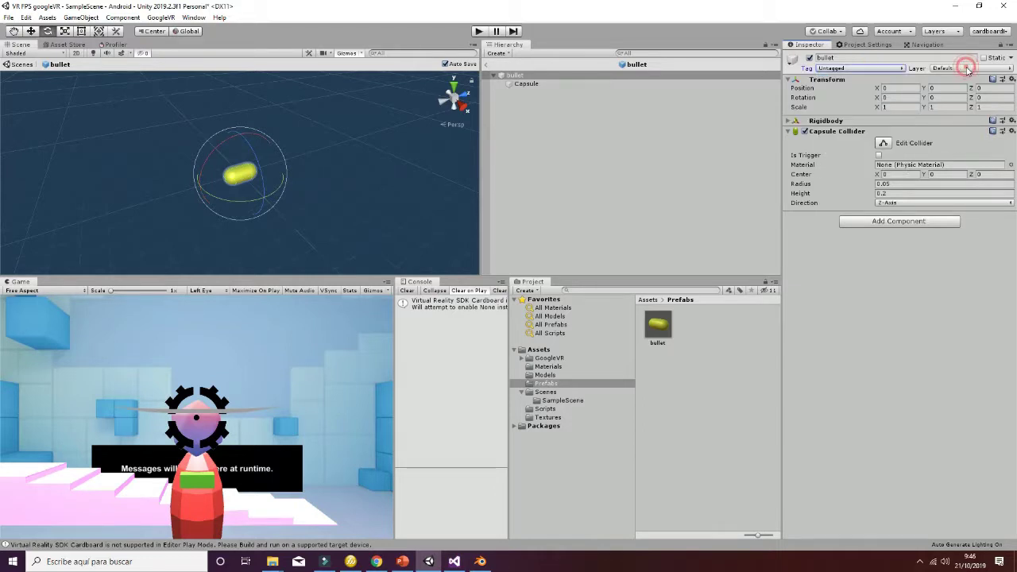
{"action": "left_click", "coordinate": [967, 70]}
{"action": "left_click", "coordinate": [957, 141]}
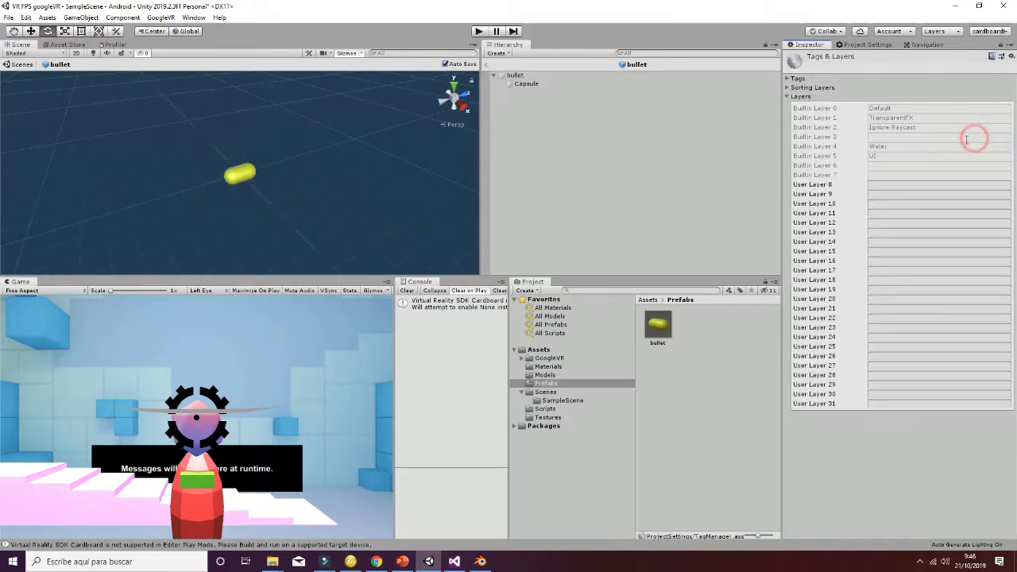
{"action": "left_click", "coordinate": [885, 183]}
{"action": "type", "text": "bullet"}
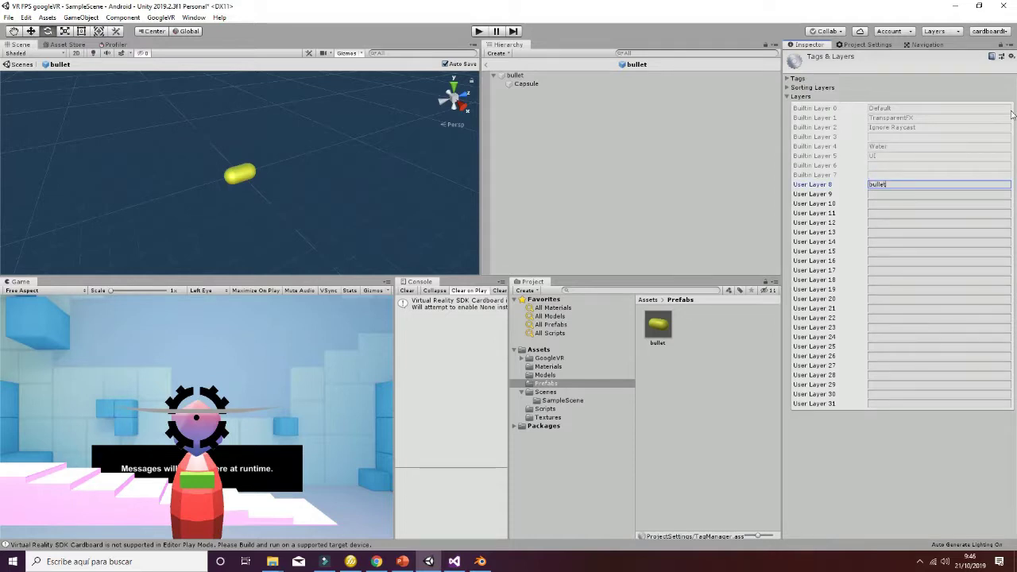
{"action": "left_click", "coordinate": [706, 193]}
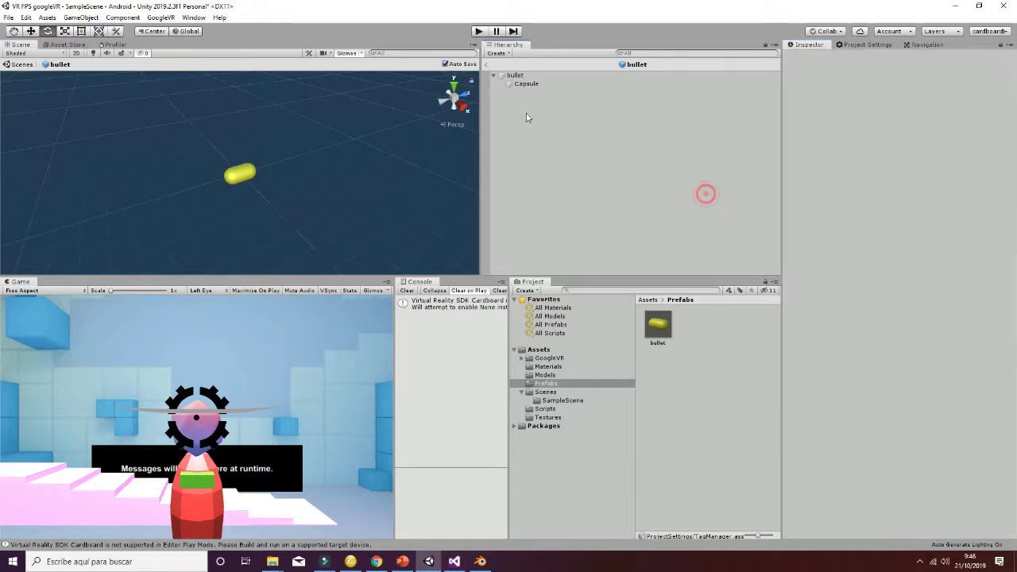
{"action": "left_click", "coordinate": [515, 74]}
{"action": "left_click", "coordinate": [970, 70]}
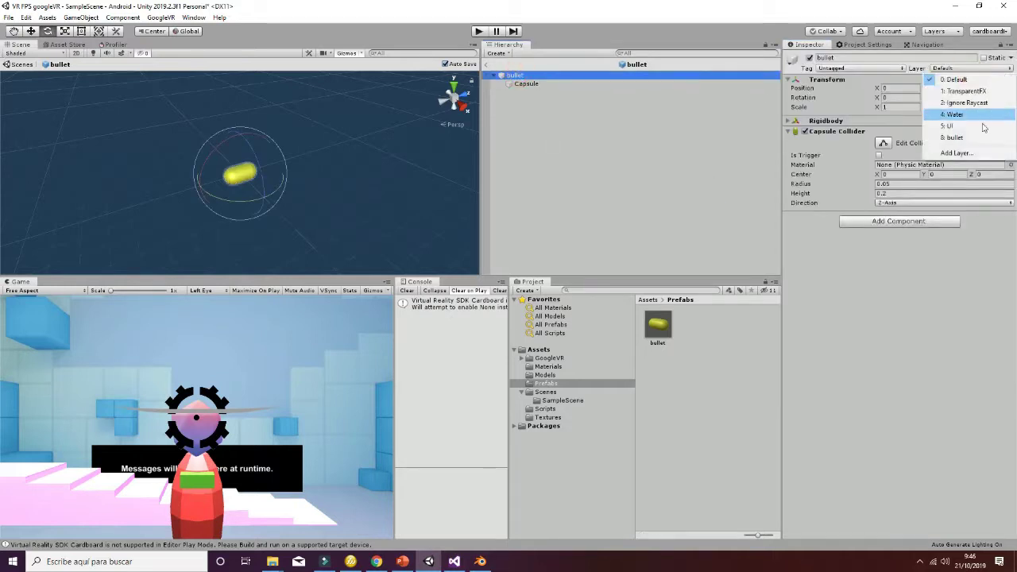
{"action": "left_click", "coordinate": [983, 139]}
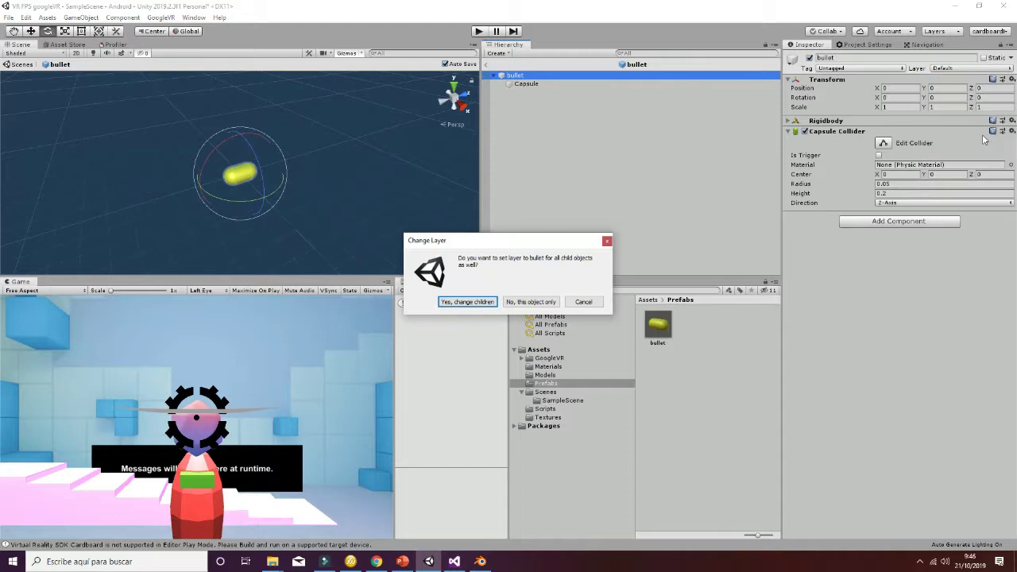
{"action": "left_click", "coordinate": [467, 305]}
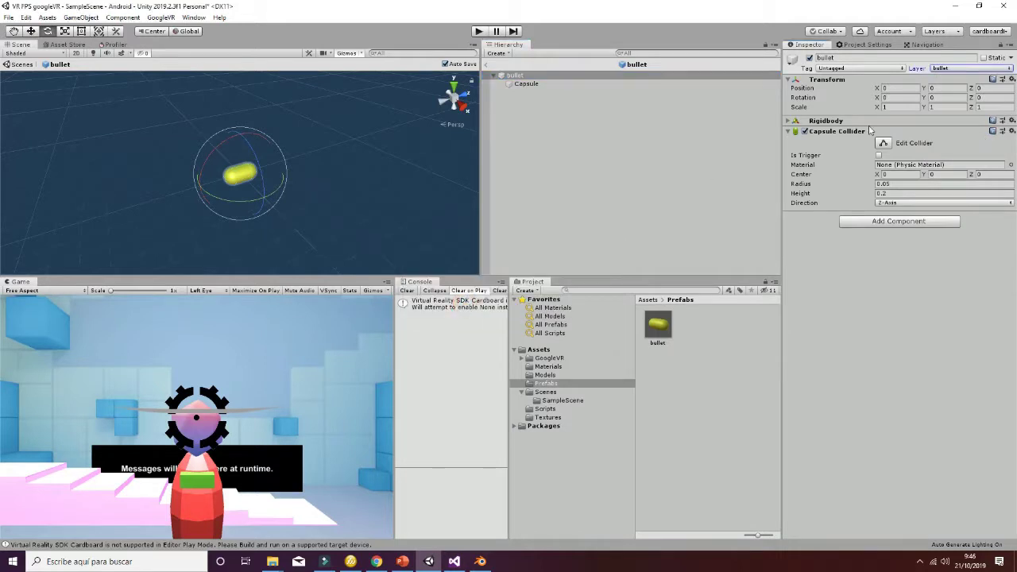
- Add a new player layer at User Layer 9
{"action": "left_click", "coordinate": [979, 70]}
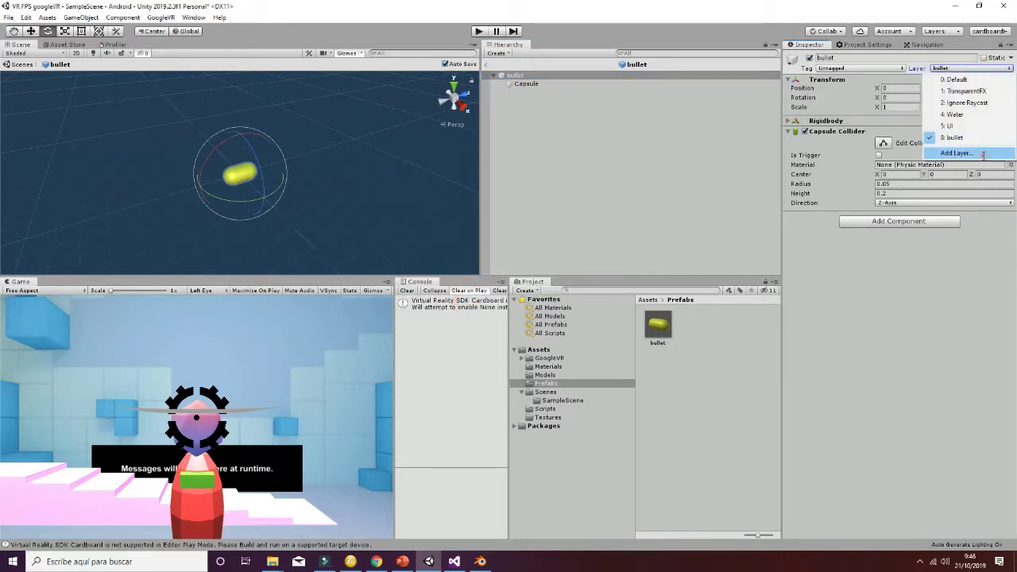
{"action": "left_click", "coordinate": [953, 152]}
{"action": "left_click", "coordinate": [886, 196]}
{"action": "left_click", "coordinate": [887, 194]}
{"action": "type", "text": "player"}
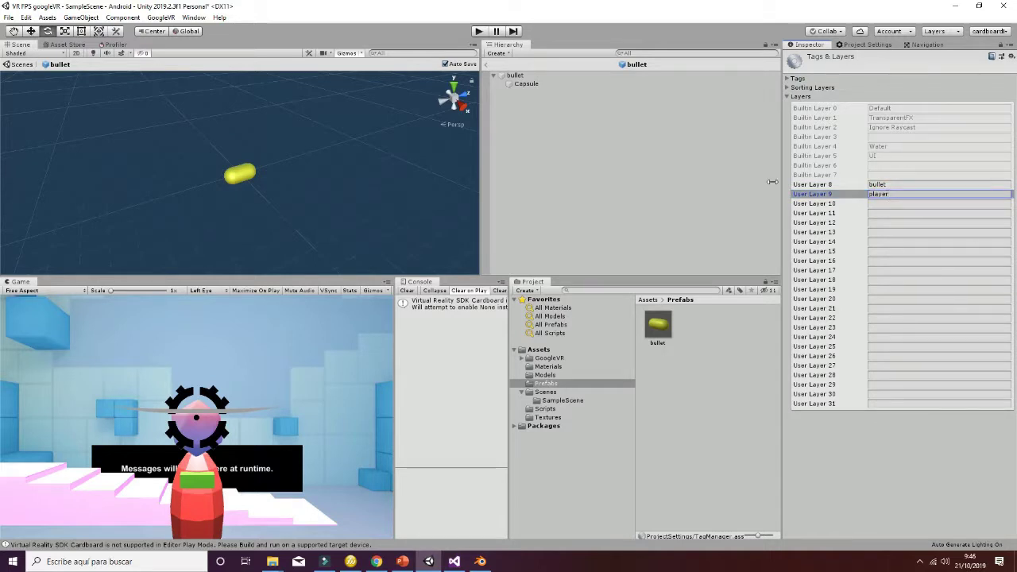
{"action": "left_click", "coordinate": [692, 159]}
- Return to the scene and assign the Player and its children to the player layer
{"action": "left_click", "coordinate": [490, 63]}
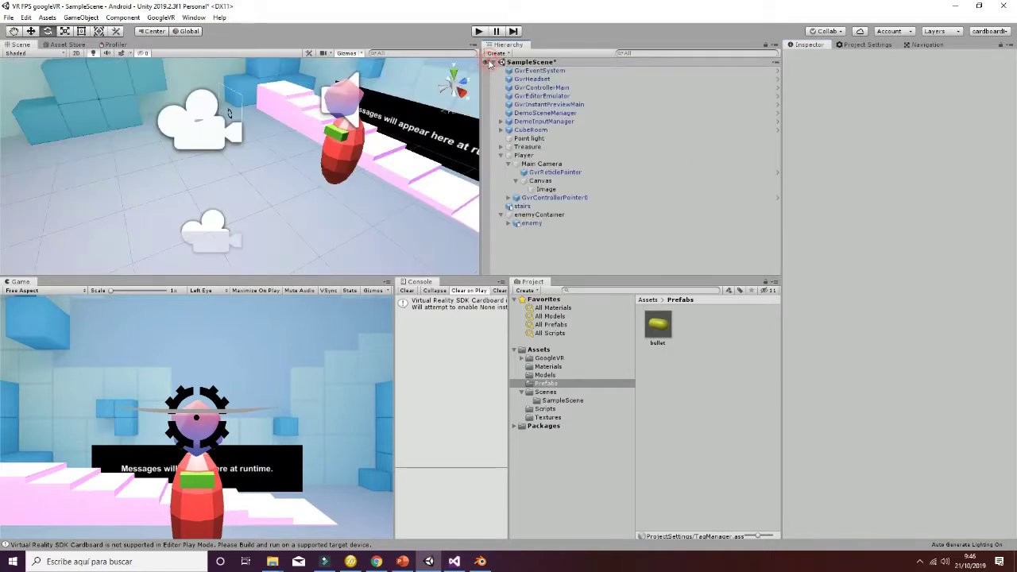
{"action": "left_click", "coordinate": [527, 155]}
{"action": "left_click", "coordinate": [1010, 67]}
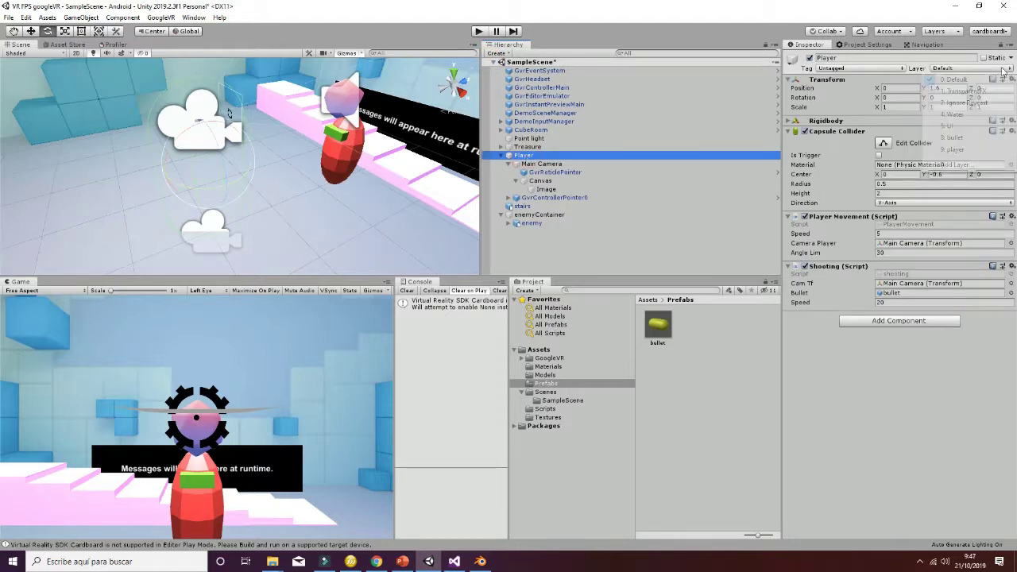
{"action": "left_click", "coordinate": [985, 147]}
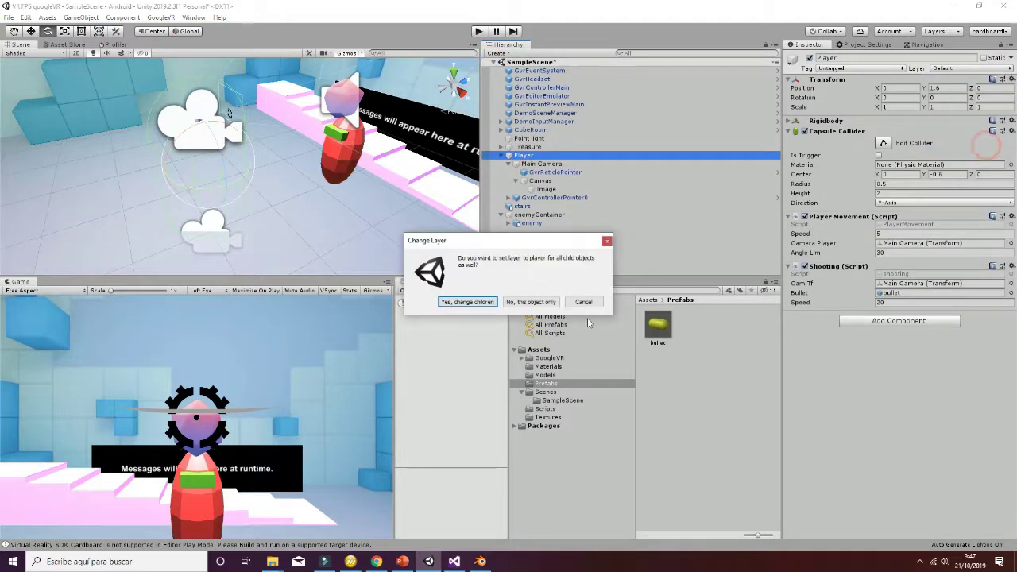
{"action": "left_click", "coordinate": [488, 302]}
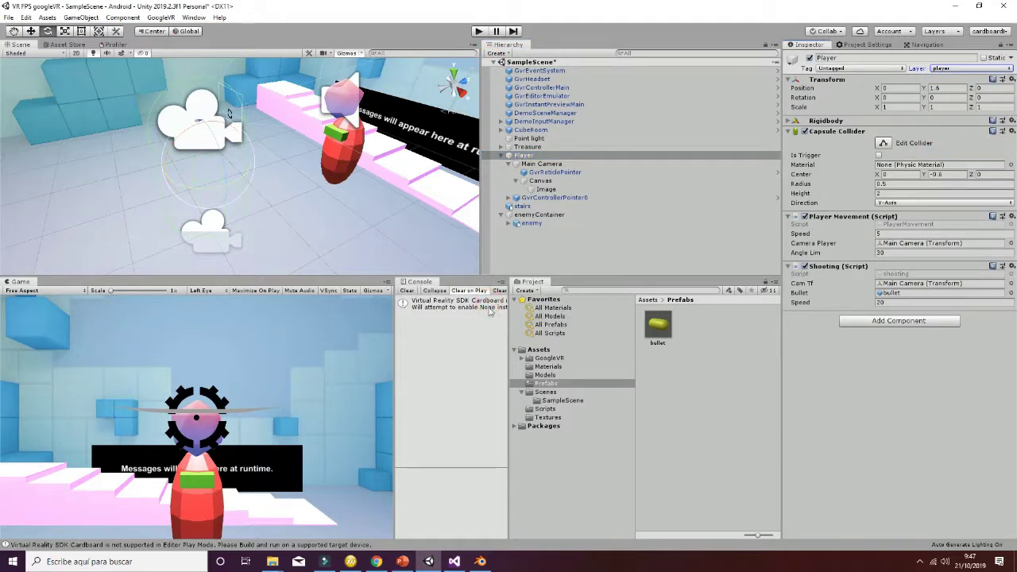
{"action": "left_click", "coordinate": [578, 248]}
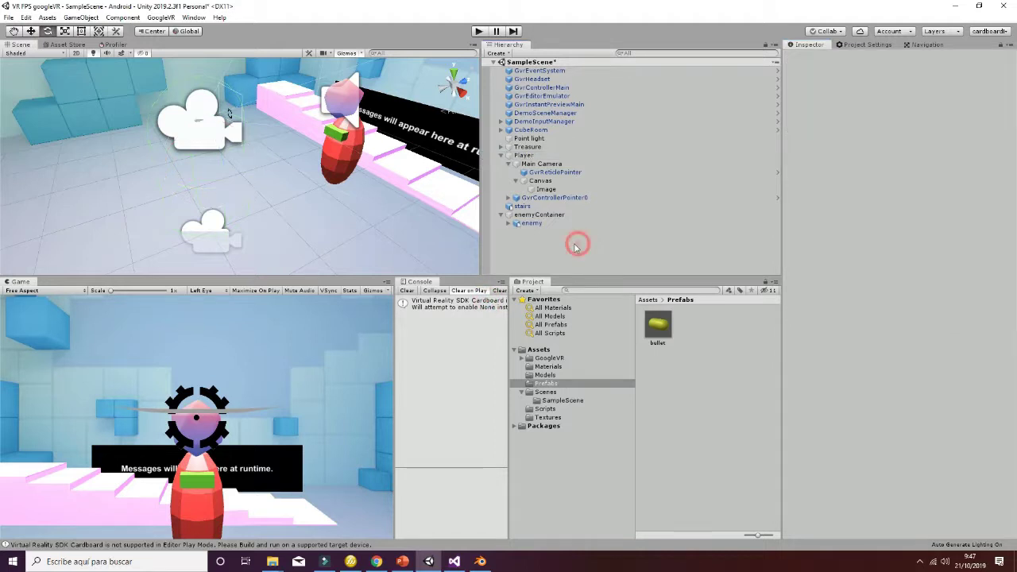
- Open Edit > Project Settings and show the Physics page
{"action": "left_click", "coordinate": [9, 17]}
{"action": "mouse_move", "coordinate": [30, 19]}
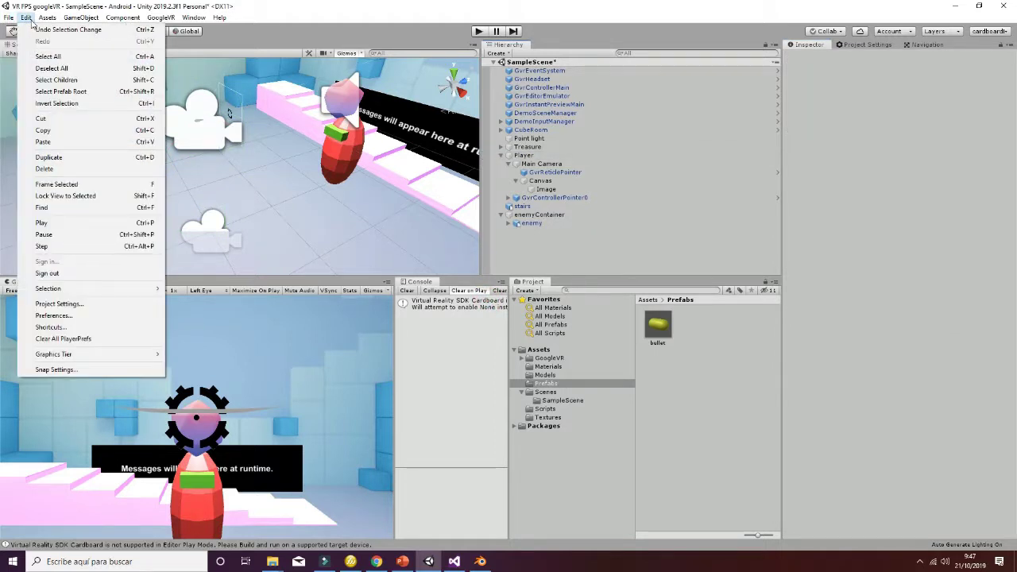
{"action": "left_click", "coordinate": [114, 309]}
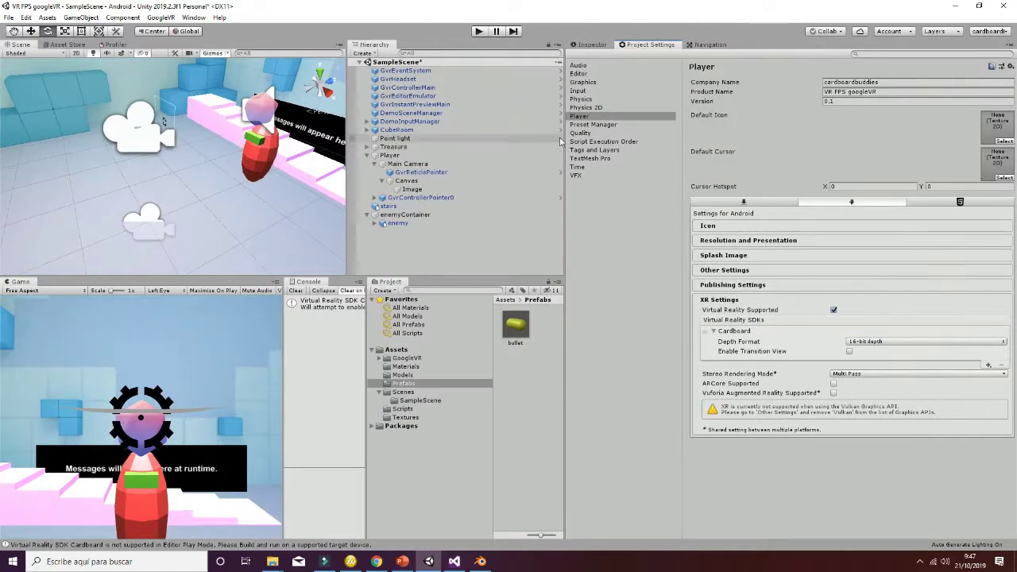
{"action": "left_click", "coordinate": [28, 19]}
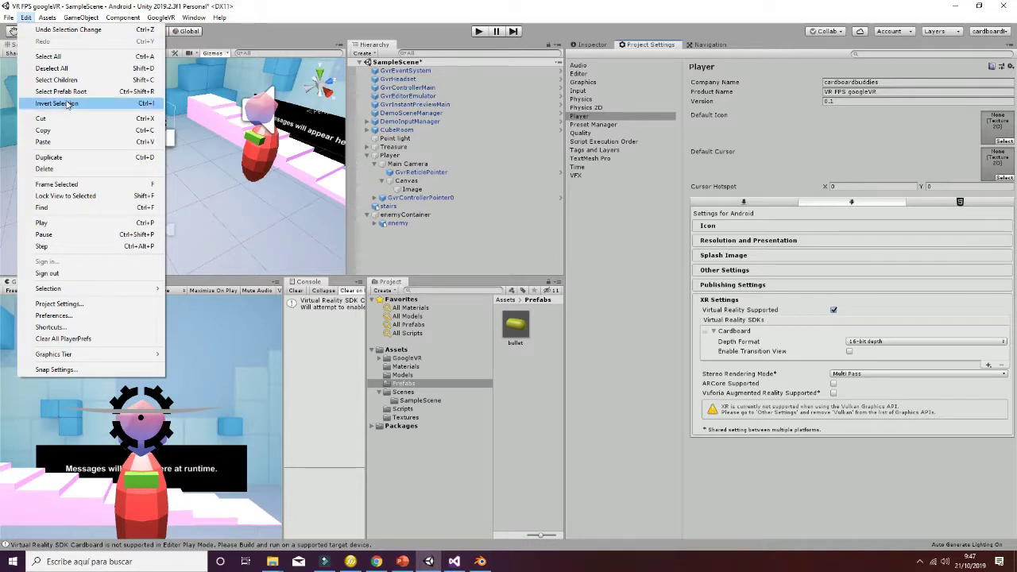
{"action": "left_click", "coordinate": [88, 305]}
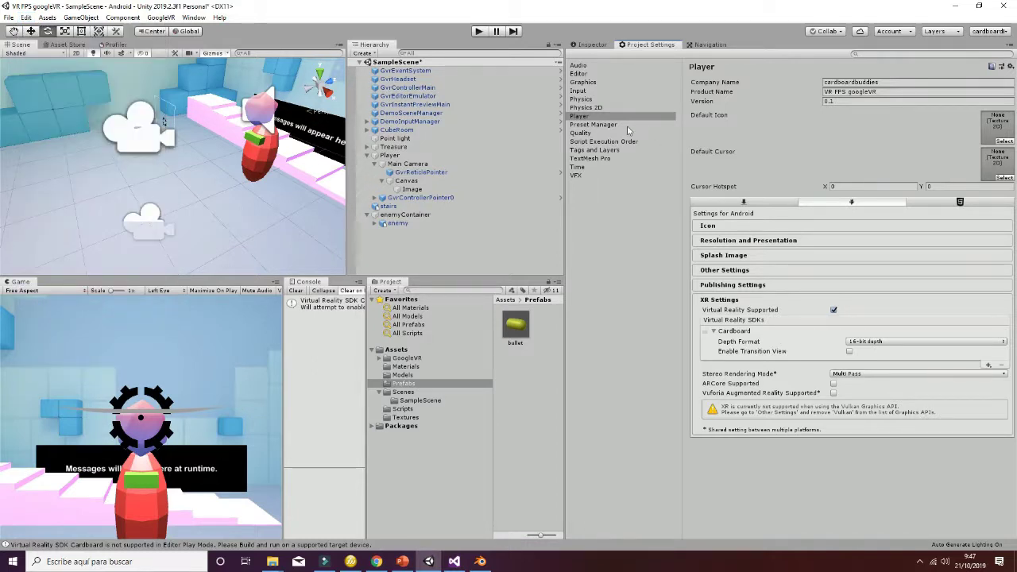
{"action": "left_click", "coordinate": [590, 99]}
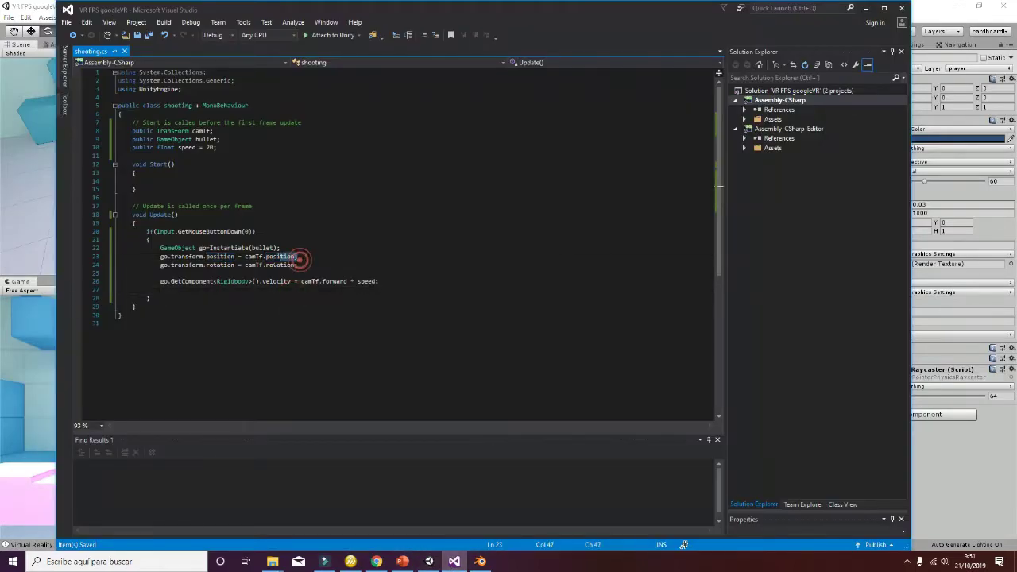
- Check the bullet spawn position and rotation lines in shooting.cs, then run the Unity scene
{"action": "left_click", "coordinate": [264, 256]}
{"action": "left_click", "coordinate": [267, 265]}
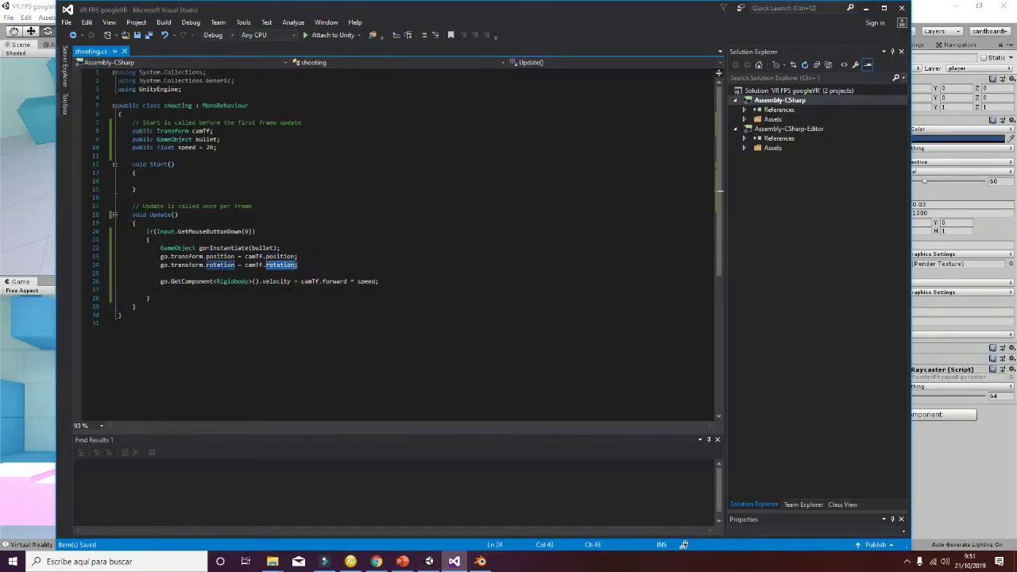
{"action": "key", "text": "alt+Tab"}
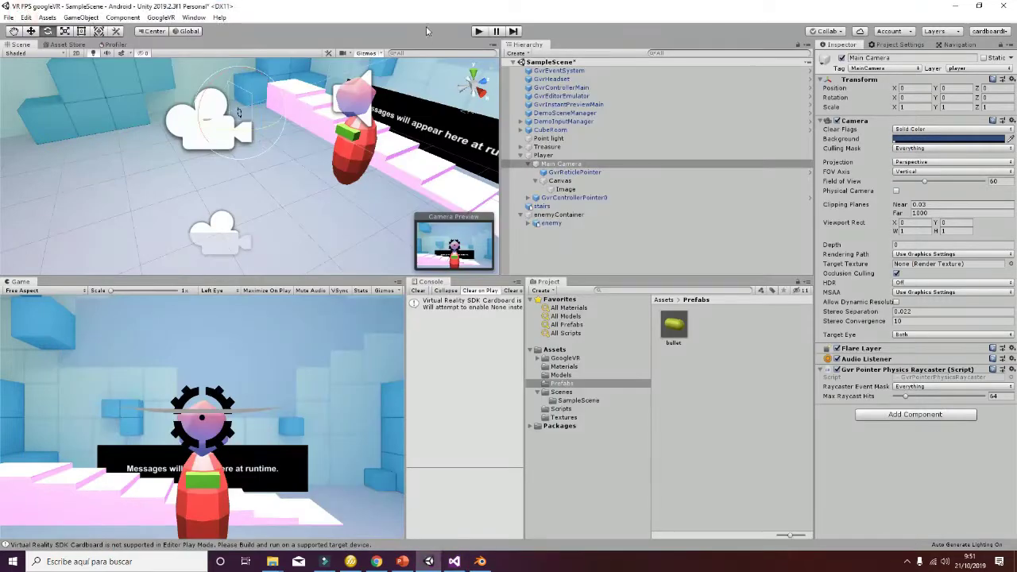
{"action": "key", "text": "ctrl+p"}
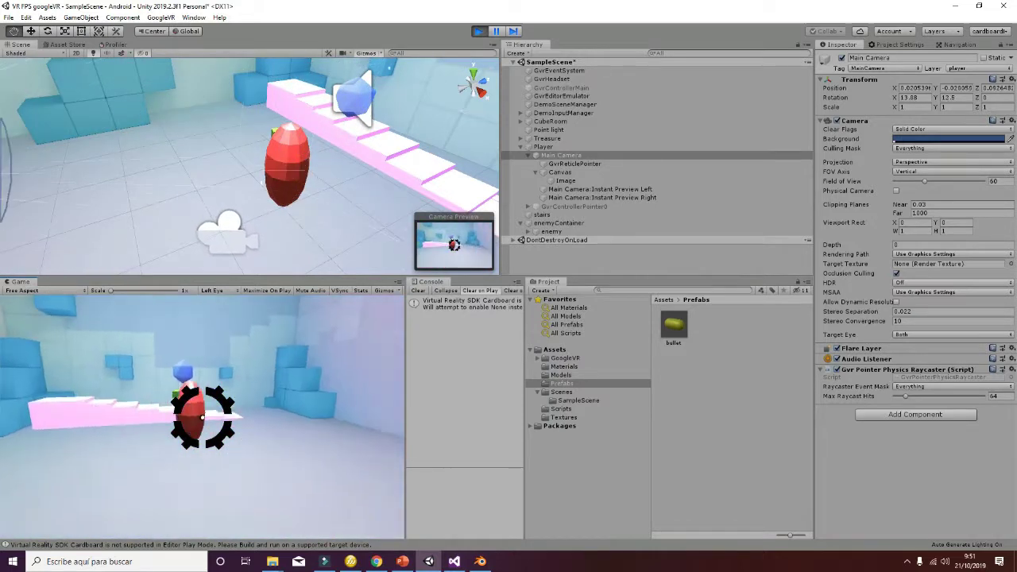
- Fire several bullets toward the enemy in the Game view, turning the view once
{"action": "left_click", "coordinate": [203, 418]}
{"action": "left_click", "coordinate": [203, 417]}
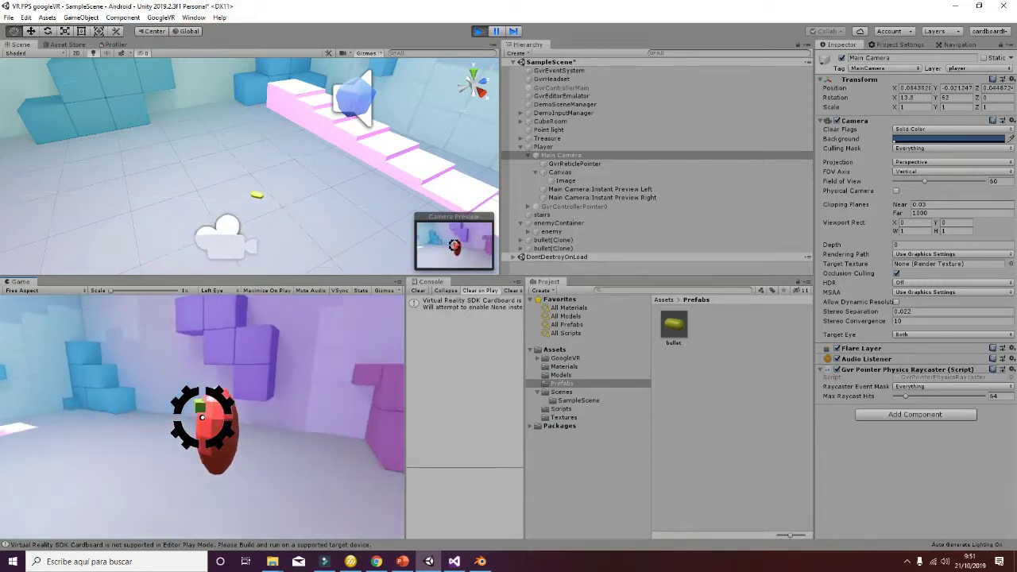
{"action": "left_click", "coordinate": [202, 419]}
{"action": "left_click", "coordinate": [204, 421]}
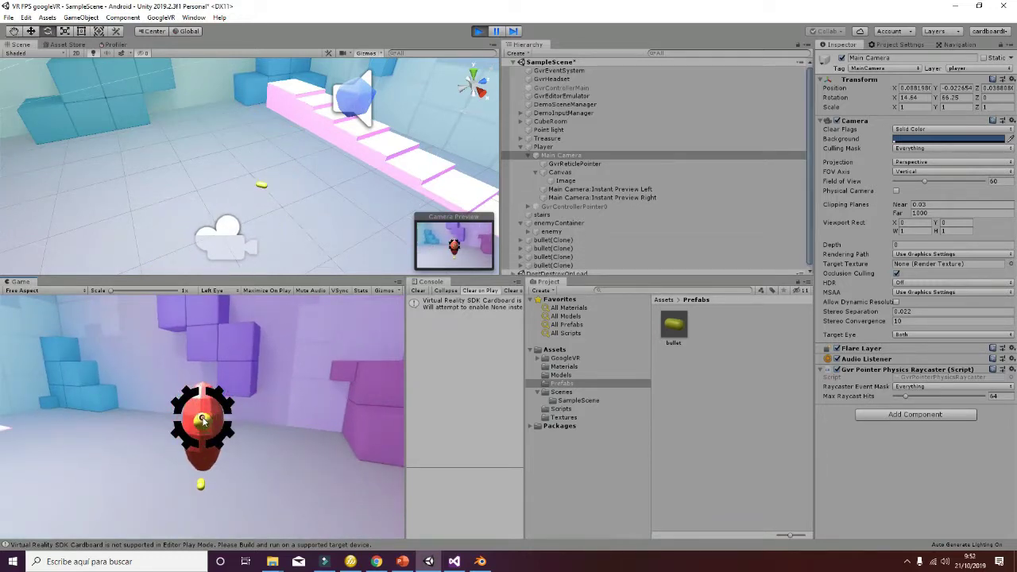
{"action": "left_click", "coordinate": [203, 417]}
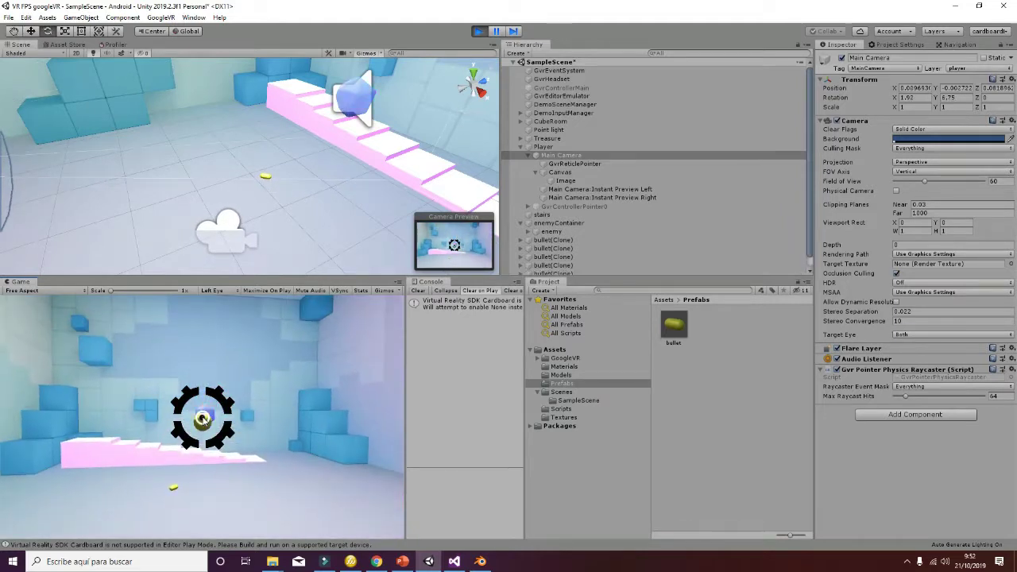
{"action": "mouse_move", "coordinate": [203, 419]}
{"action": "left_mouse_down", "text": "alt"}
{"action": "mouse_move", "coordinate": [9, 429]}
{"action": "mouse_move", "coordinate": [202, 420]}
{"action": "left_mouse_up", "text": "alt"}
{"action": "left_click", "coordinate": [9, 429]}
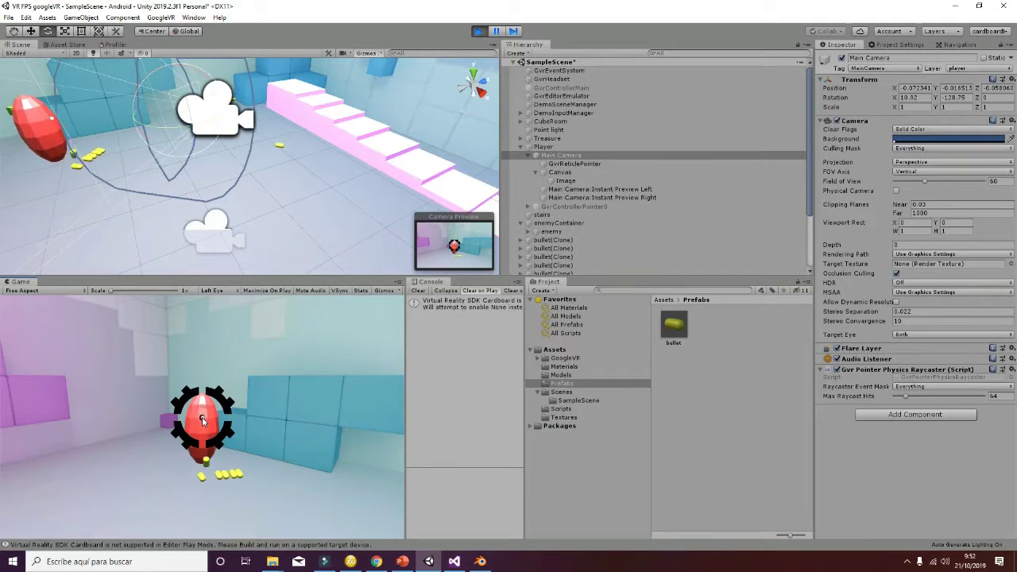
- Stop play mode, then save the scene and the whole project
{"action": "left_click", "coordinate": [479, 32]}
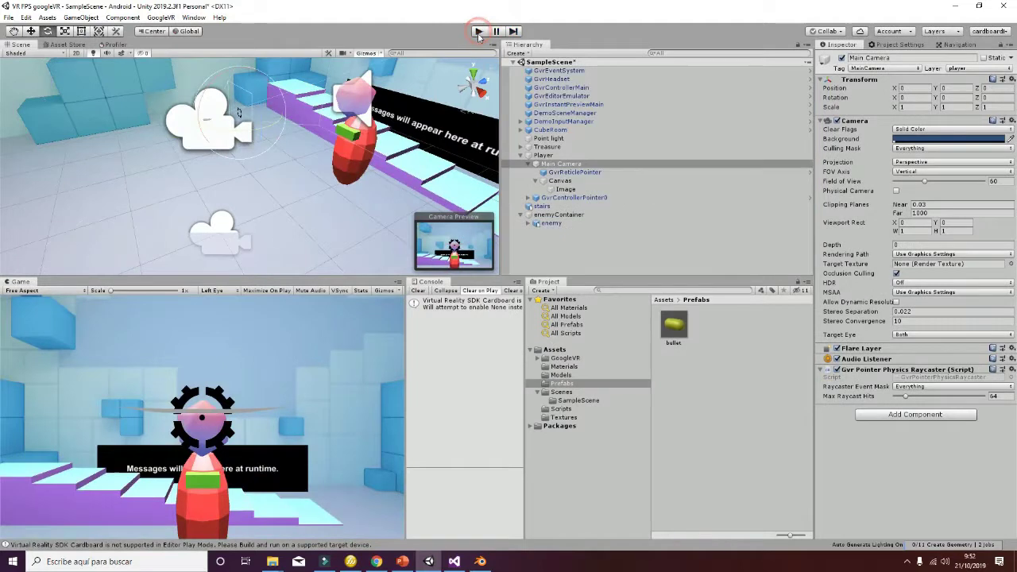
{"action": "left_click", "coordinate": [8, 18]}
{"action": "left_click", "coordinate": [36, 57]}
{"action": "left_click", "coordinate": [9, 18]}
{"action": "left_click", "coordinate": [32, 103]}
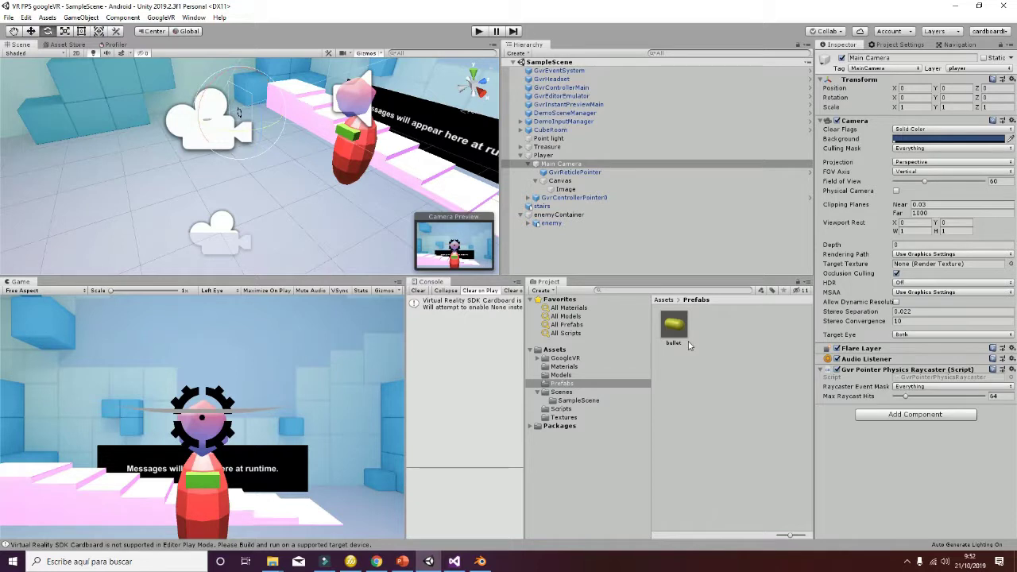
- Open EnemyScript from Assets/Scripts in Visual Studio and reload the changed files
{"action": "left_click", "coordinate": [553, 224]}
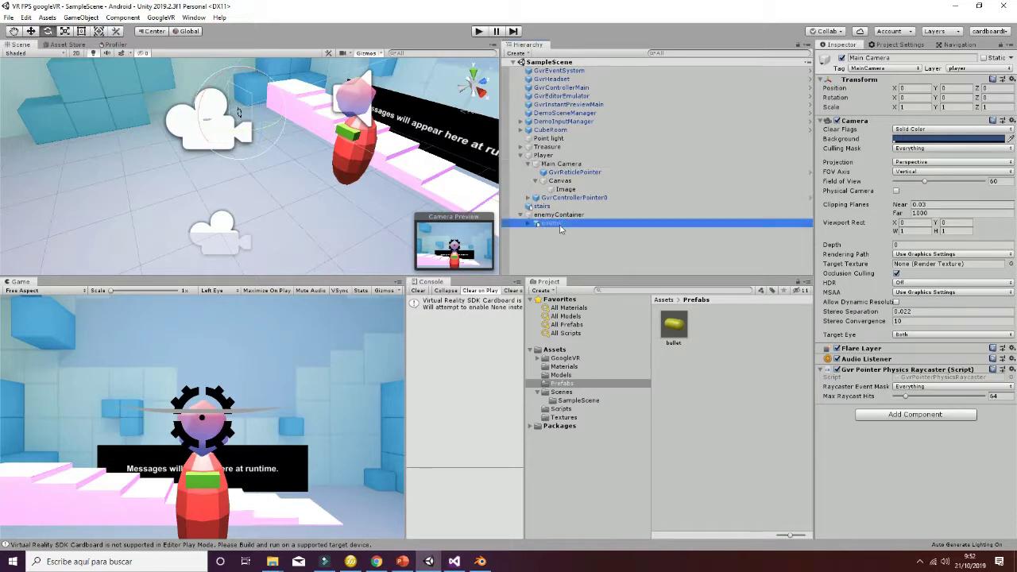
{"action": "left_click", "coordinate": [570, 411]}
{"action": "right_click", "coordinate": [707, 362]}
{"action": "mouse_move", "coordinate": [743, 116]}
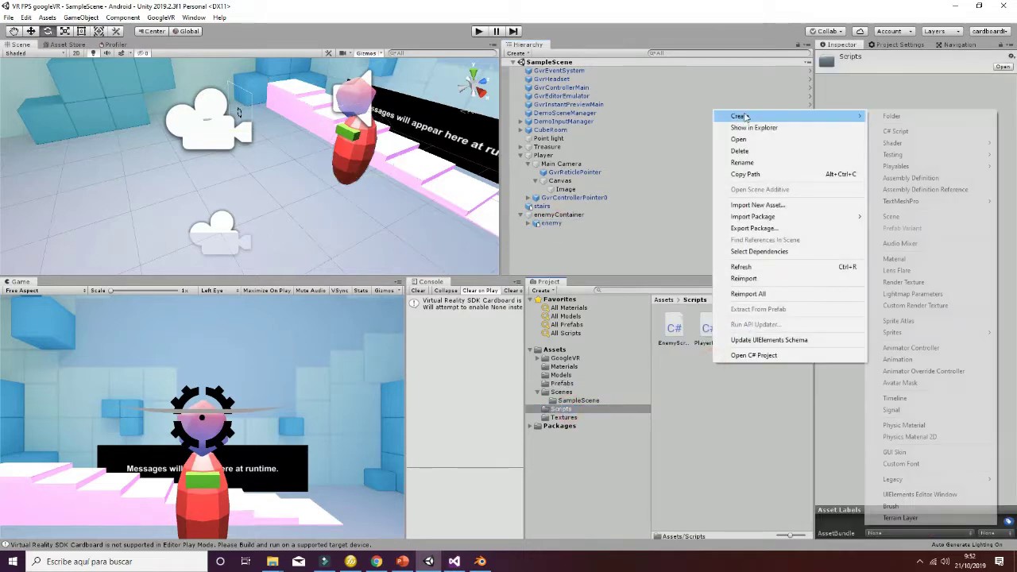
{"action": "left_click", "coordinate": [678, 370]}
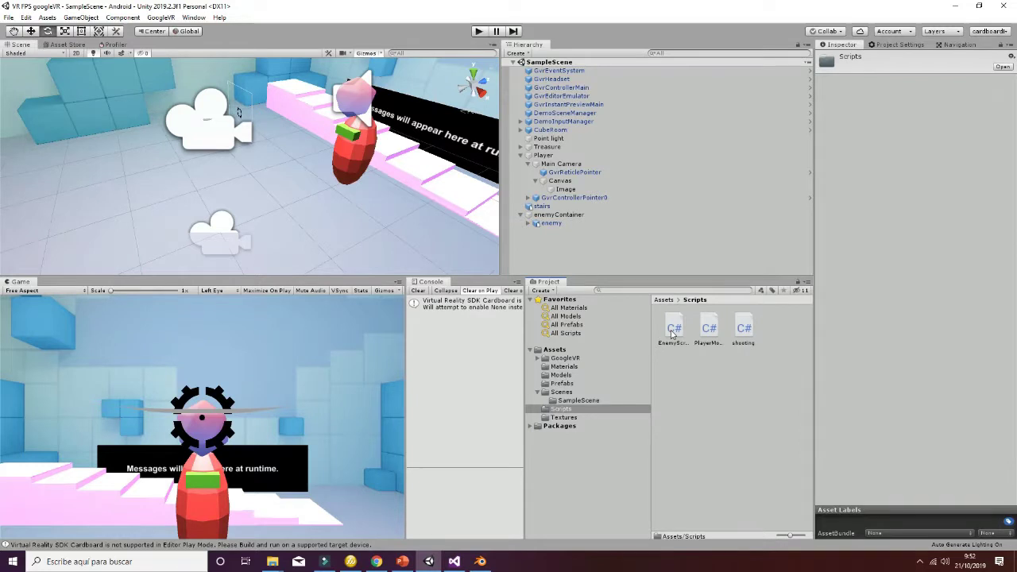
{"action": "double_click", "coordinate": [671, 333]}
{"action": "left_click", "coordinate": [449, 309]}
- Accept the framework prompt and add an OnCollisionEnter method after FixedUpdate in EnemyScript
{"action": "left_click", "coordinate": [599, 330]}
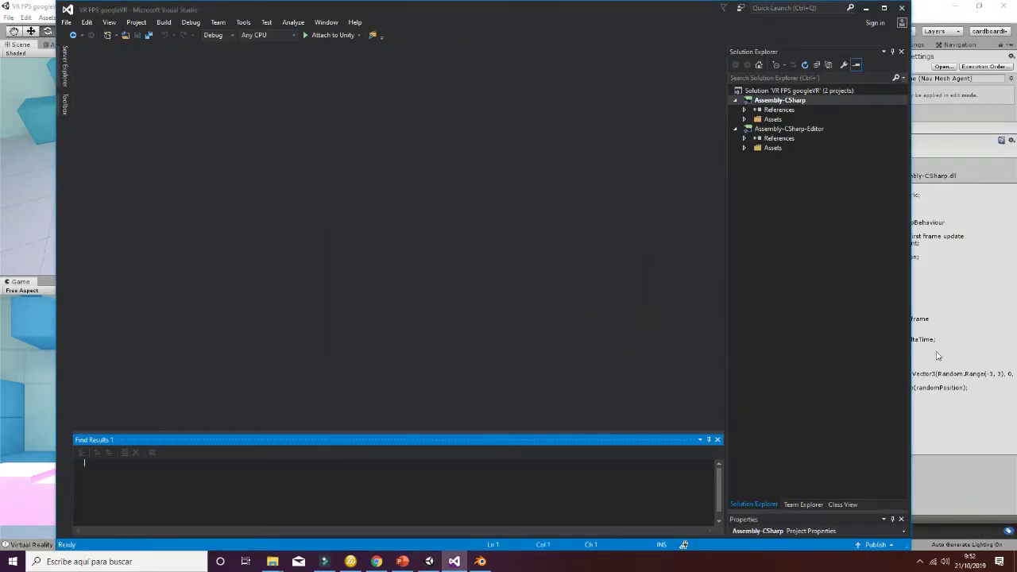
{"action": "left_click", "coordinate": [937, 356]}
{"action": "double_click", "coordinate": [673, 325]}
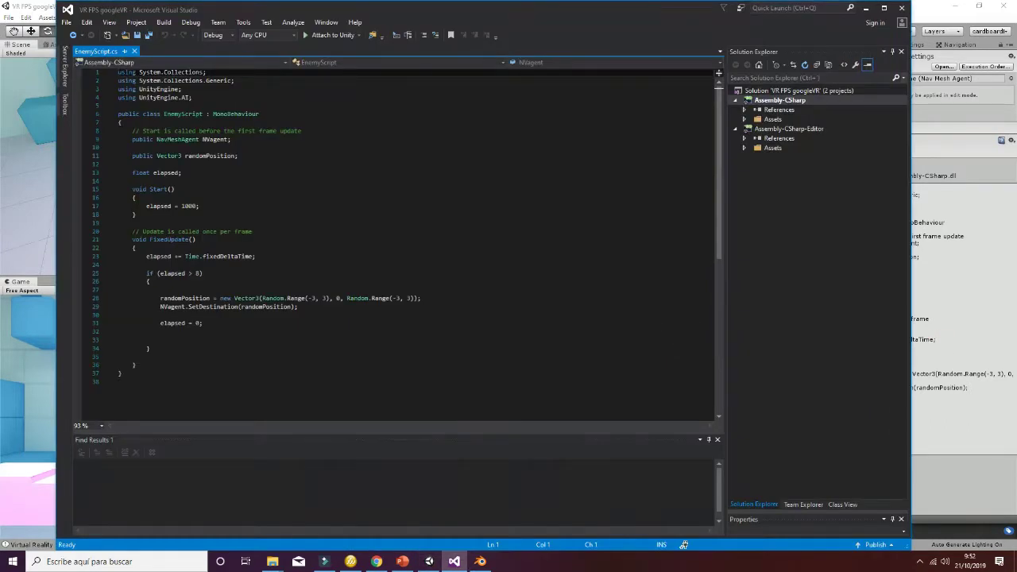
{"action": "scroll", "coordinate": [318, 238], "scroll_direction": "down", "scroll_amount": 3}
{"action": "left_click", "coordinate": [136, 289]}
{"action": "key", "text": "Return"}
{"action": "key", "text": "Return"}
{"action": "type", "text": "on "}
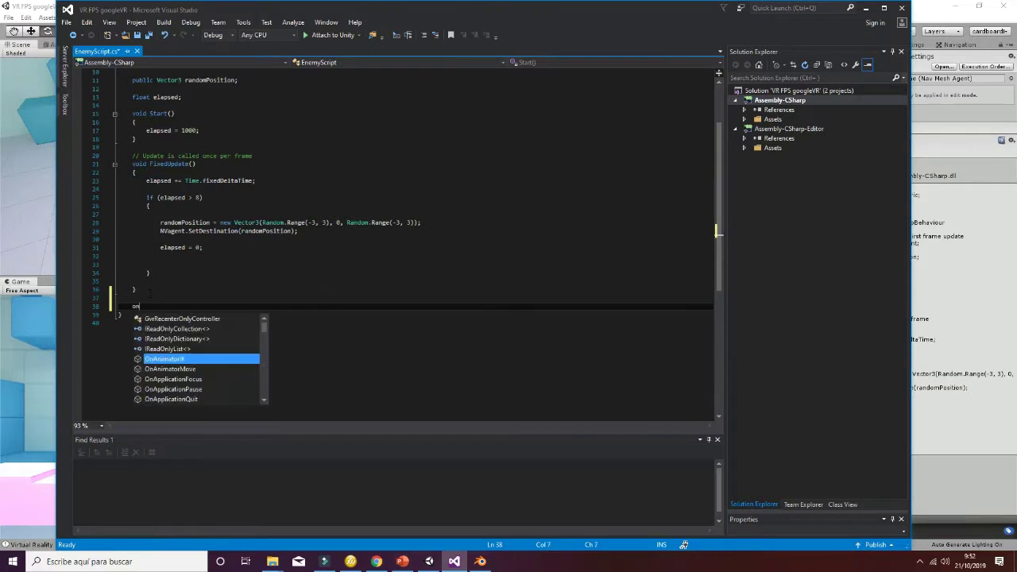
{"action": "type", "text": "co"}
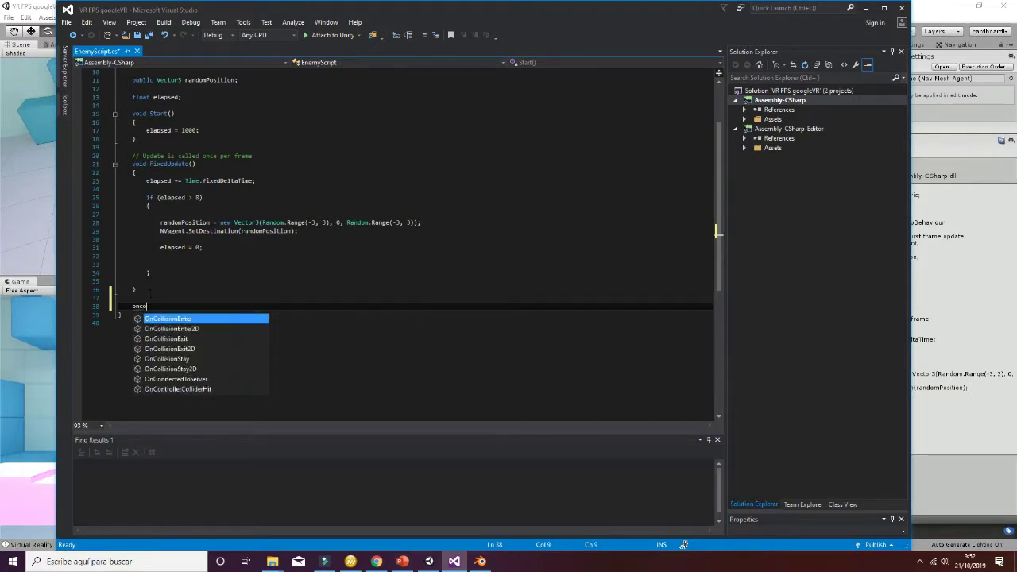
{"action": "key", "text": "Tab"}
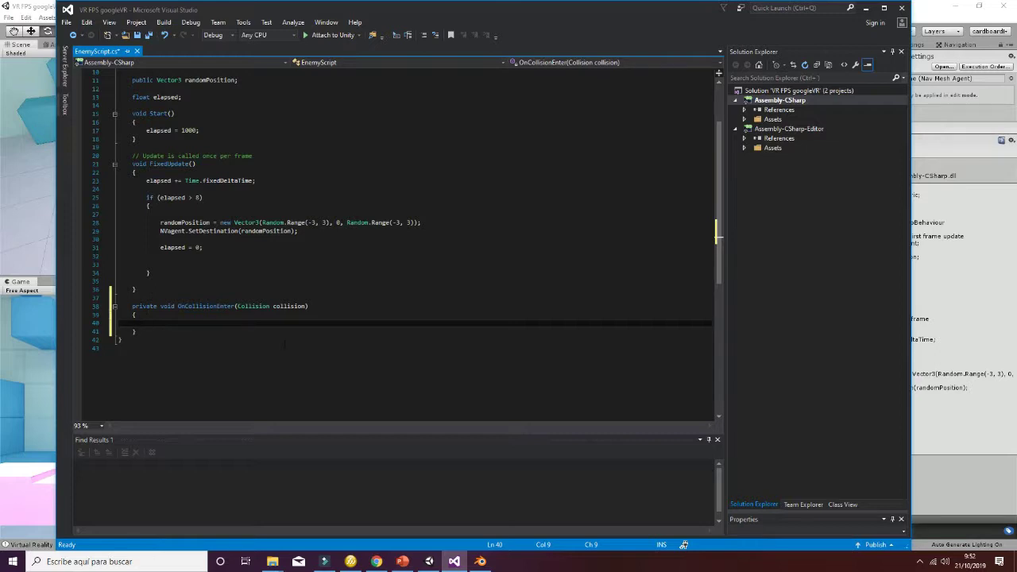
- Add an if condition checking collision.gameObject.tag == "bullet"
{"action": "key", "text": "BackSpace"}
{"action": "type", "text": "f()"}
{"action": "type", "text": "co"}
{"action": "key", "text": "Tab"}
{"action": "type", "text": "ga"}
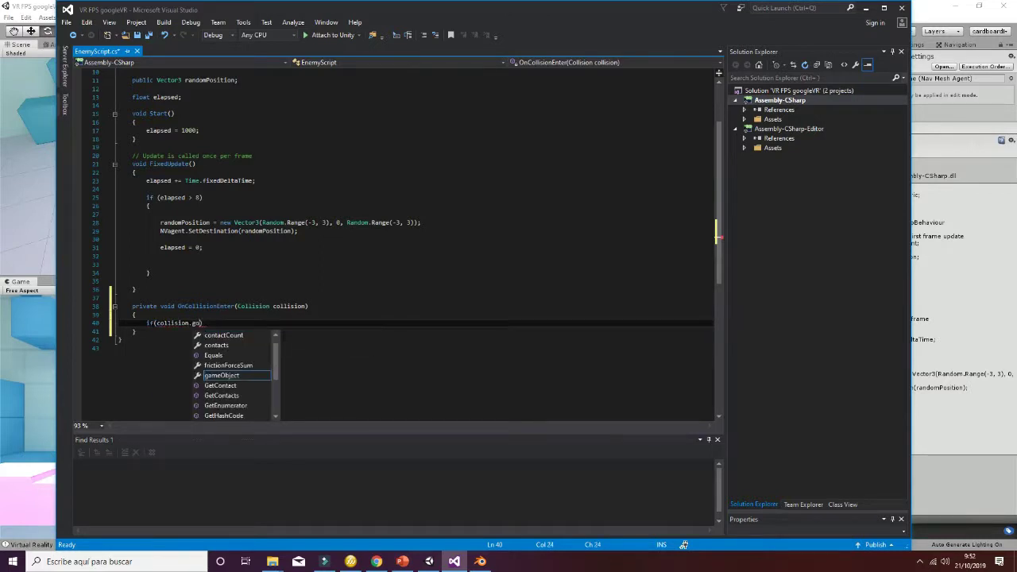
{"action": "key", "text": "Tab"}
{"action": "type", "text": ".ta"}
{"action": "key", "text": "Tab"}
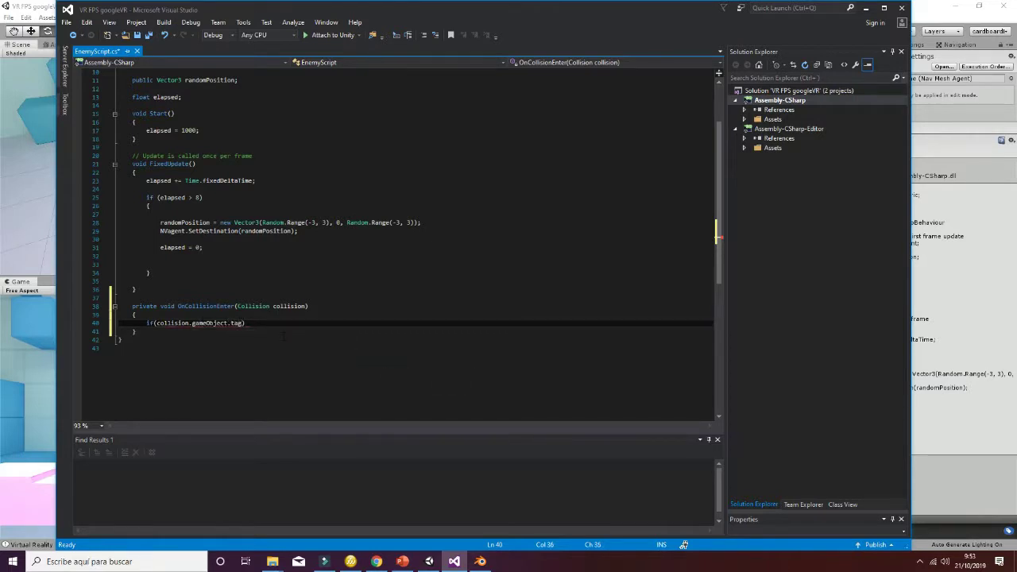
{"action": "type", "text": "=\"bullet"}
{"action": "type", "text": "\")"}
{"action": "key", "text": "Return"}
{"action": "key", "text": "Return"}
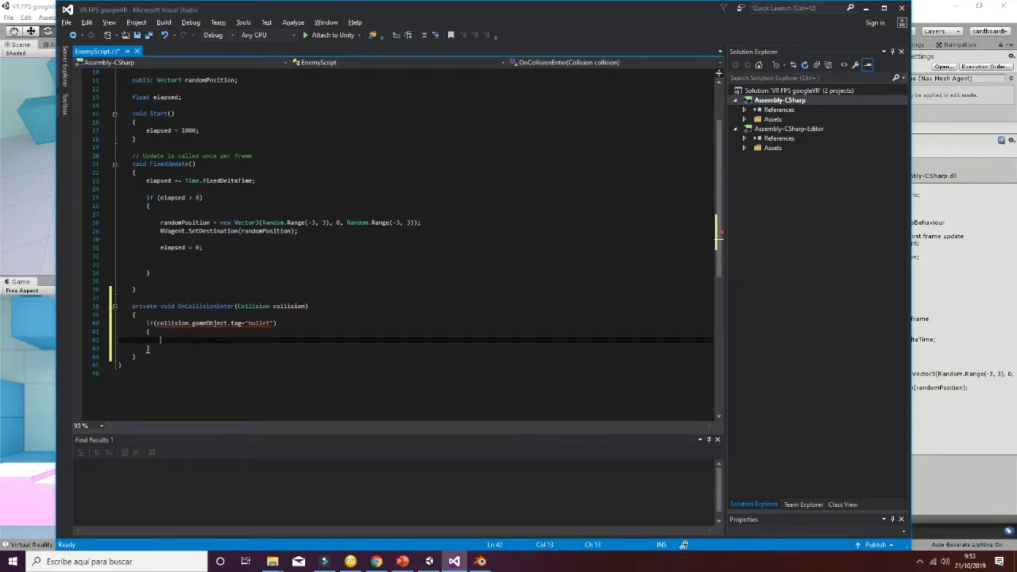
{"action": "left_click", "coordinate": [245, 322]}
{"action": "type", "text": "="}
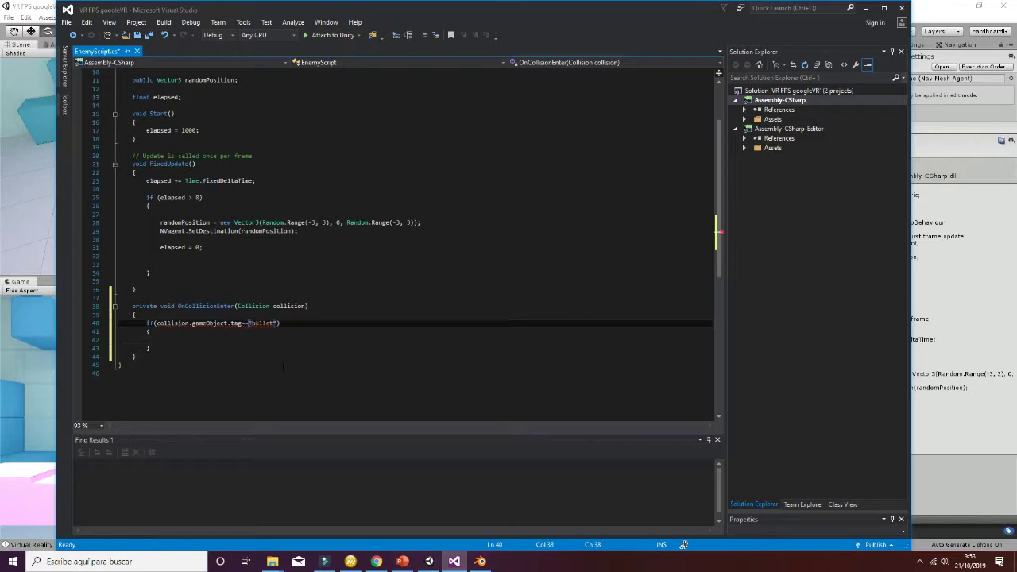
- Inside the if block, call Destroy(collision.gameObject, 0.5f) on the bullet
{"action": "left_click", "coordinate": [147, 339]}
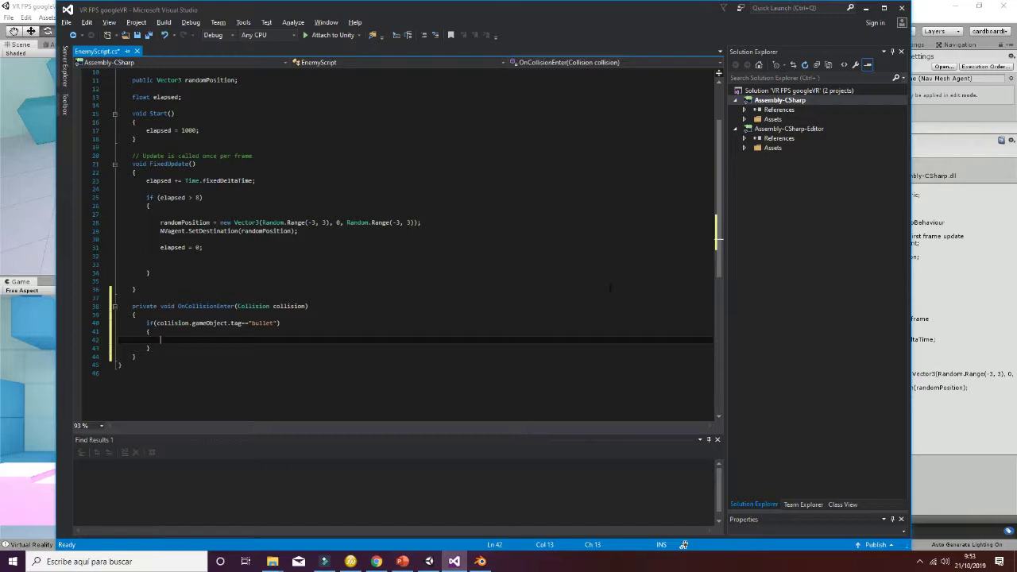
{"action": "type", "text": "Destroy("}
{"action": "type", "text": "coll);"}
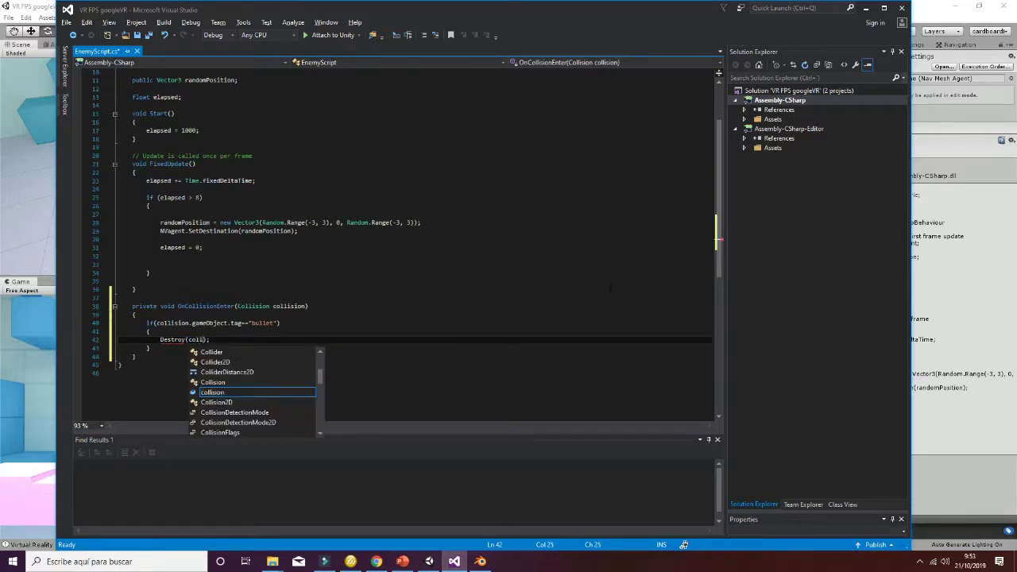
{"action": "key", "text": "Tab"}
{"action": "type", "text": ".game"}
{"action": "key", "text": "Tab"}
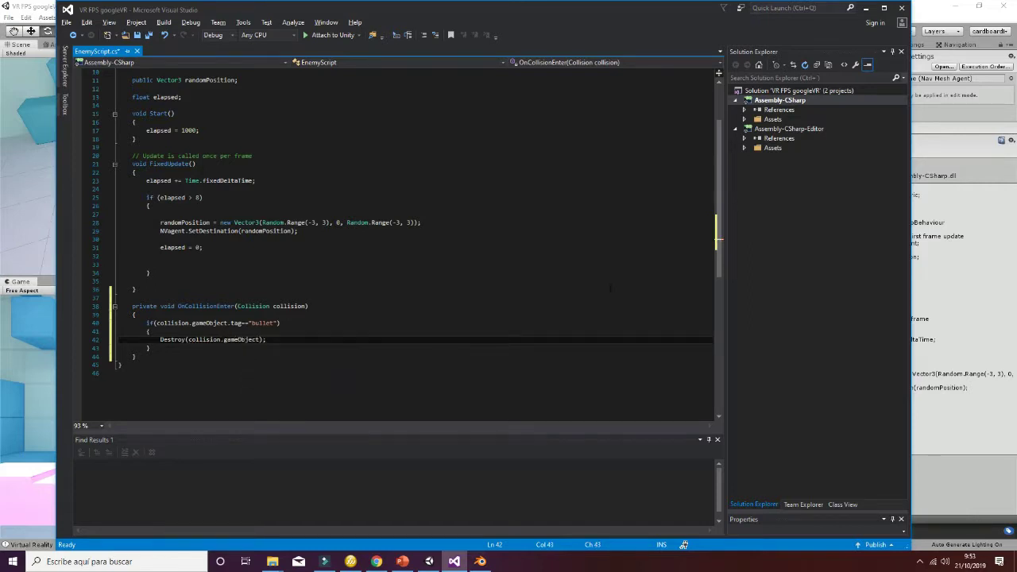
{"action": "type", "text": ",0.5f"}
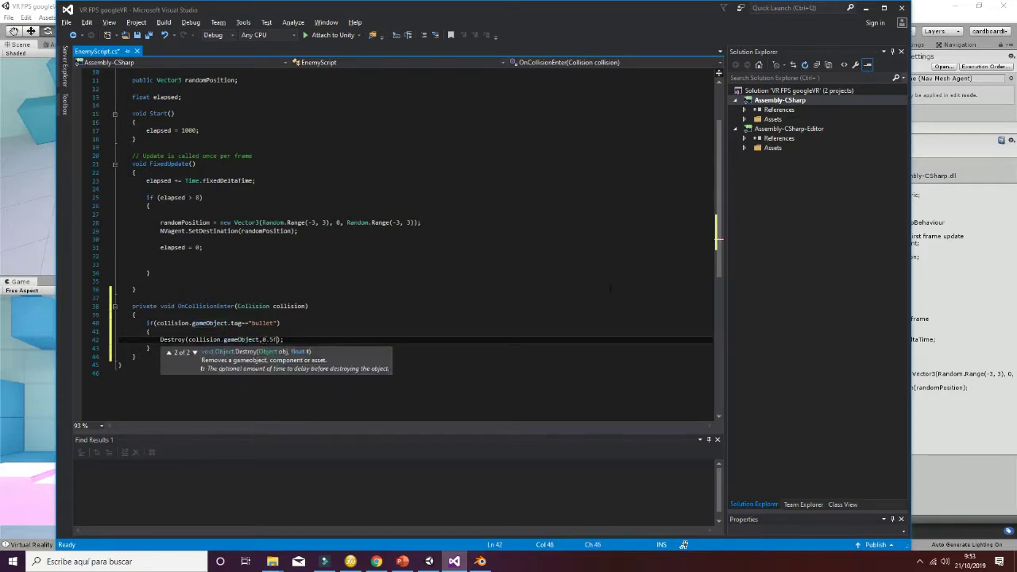
- Duplicate the line as Destroy(gameObject, 0.5f) for the enemy and save EnemyScript.cs
{"action": "key", "text": "Home"}
{"action": "key", "text": "shift+End"}
{"action": "key", "text": "ctrl+c"}
{"action": "key", "text": "End"}
{"action": "key", "text": "Return"}
{"action": "key", "text": "ctrl+v"}
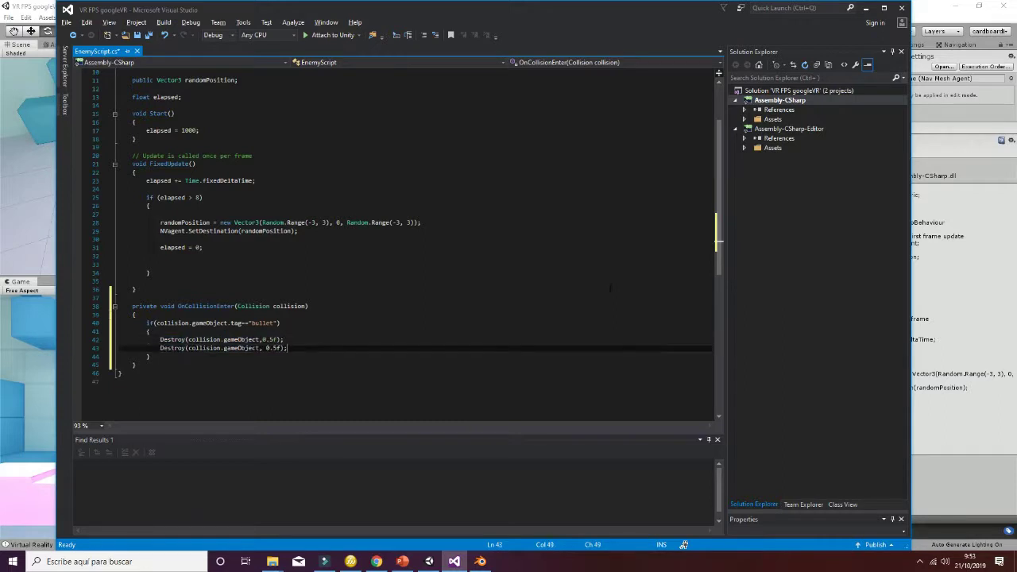
{"action": "key", "text": "BackSpace"}
{"action": "key", "text": "BackSpace"}
{"action": "key", "text": "BackSpace"}
{"action": "key", "text": "BackSpace"}
{"action": "key", "text": "BackSpace"}
{"action": "key", "text": "BackSpace"}
{"action": "key", "text": "BackSpace"}
{"action": "key", "text": "BackSpace"}
{"action": "left_click", "coordinate": [137, 35]}
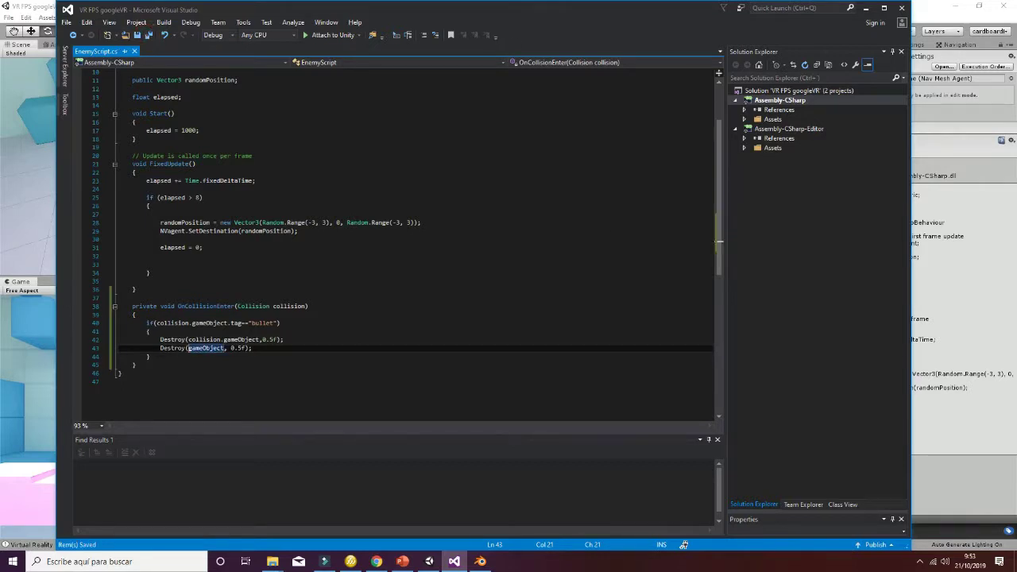
{"action": "left_click", "coordinate": [41, 11]}
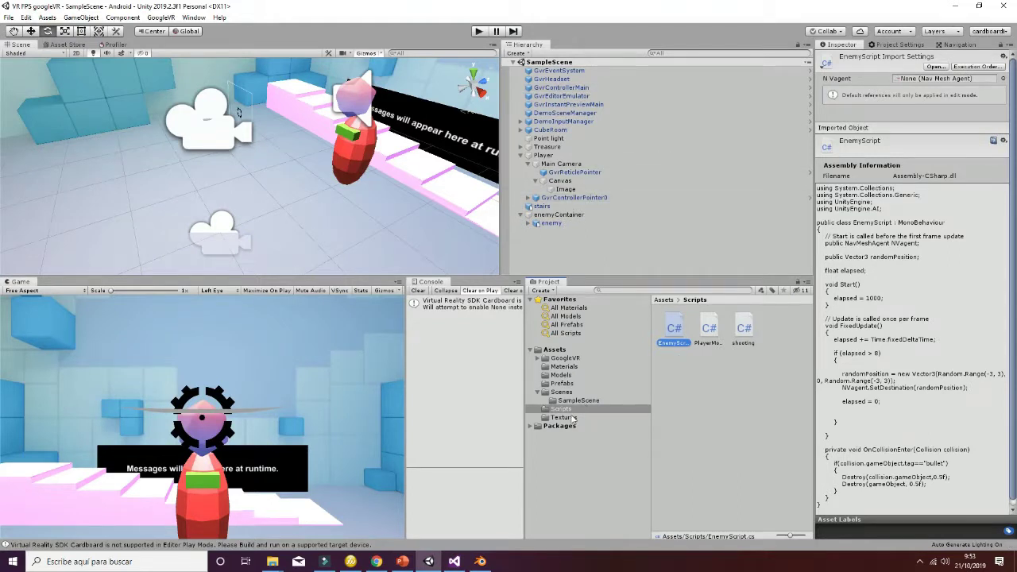
- Open the bullet prefab from Prefabs and create a new bullet tag
{"action": "left_click", "coordinate": [562, 383]}
{"action": "left_click", "coordinate": [674, 324]}
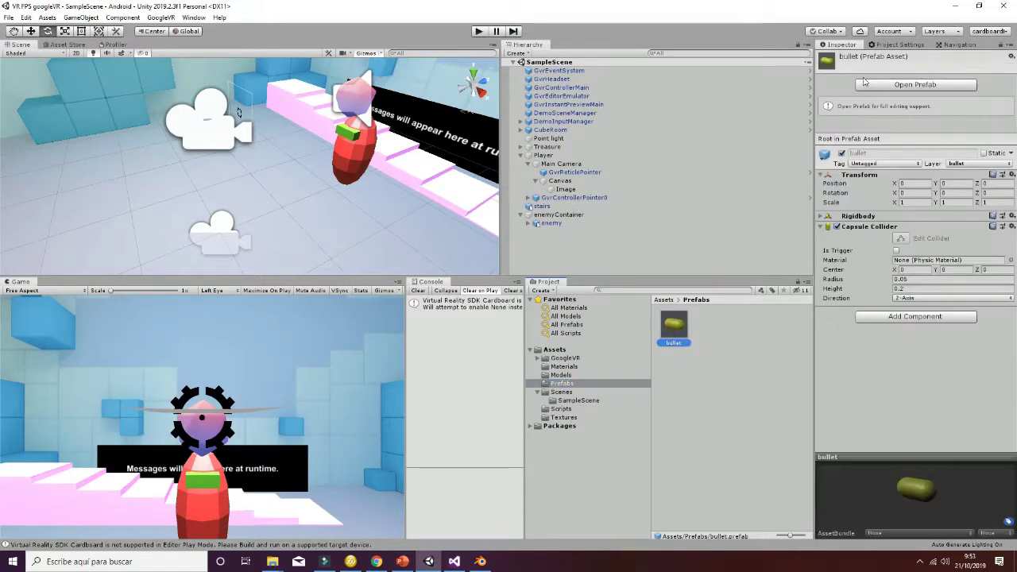
{"action": "left_click", "coordinate": [890, 84]}
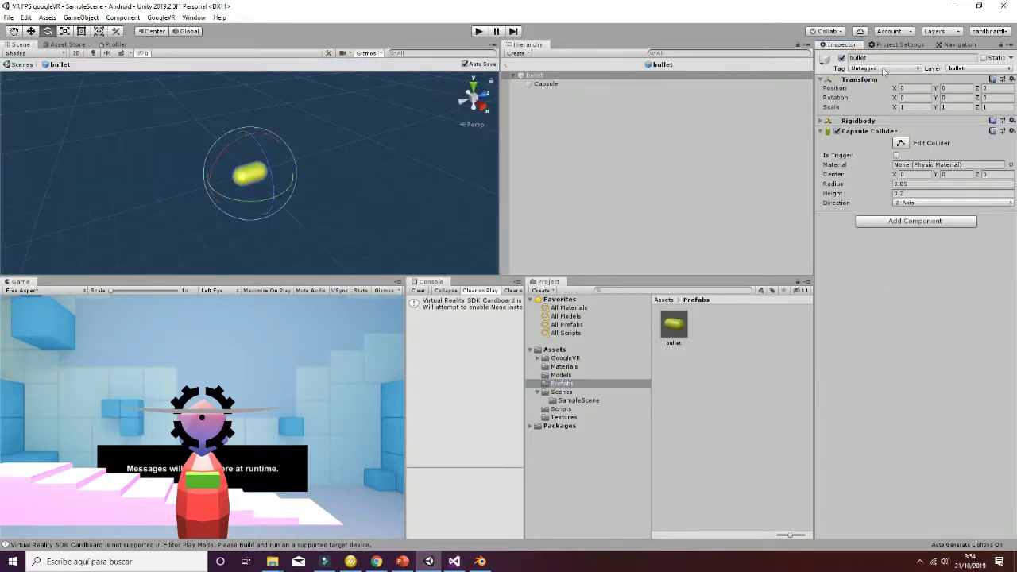
{"action": "left_click", "coordinate": [884, 70]}
{"action": "left_click", "coordinate": [886, 165]}
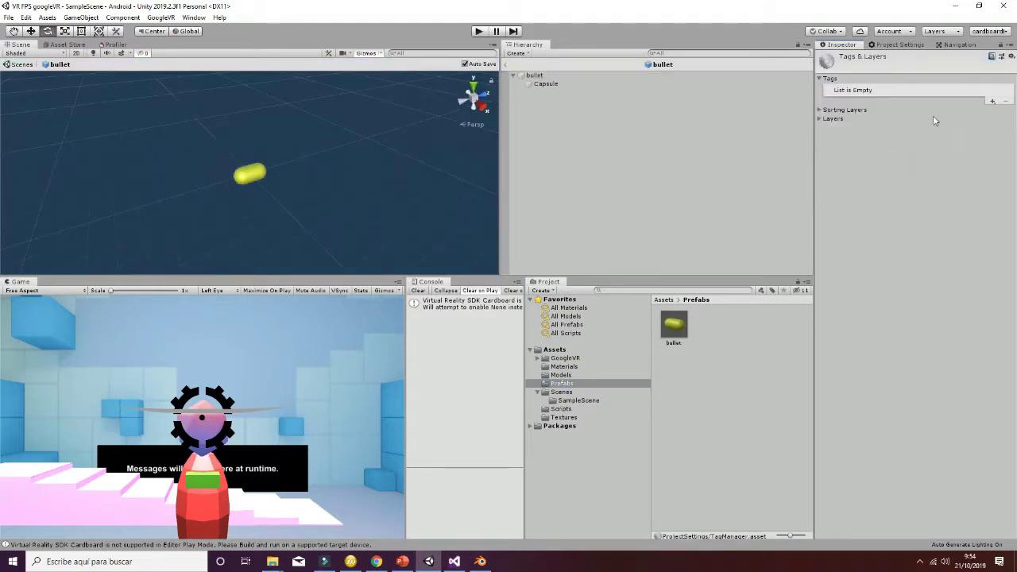
{"action": "left_click", "coordinate": [991, 101]}
{"action": "type", "text": "bullet"}
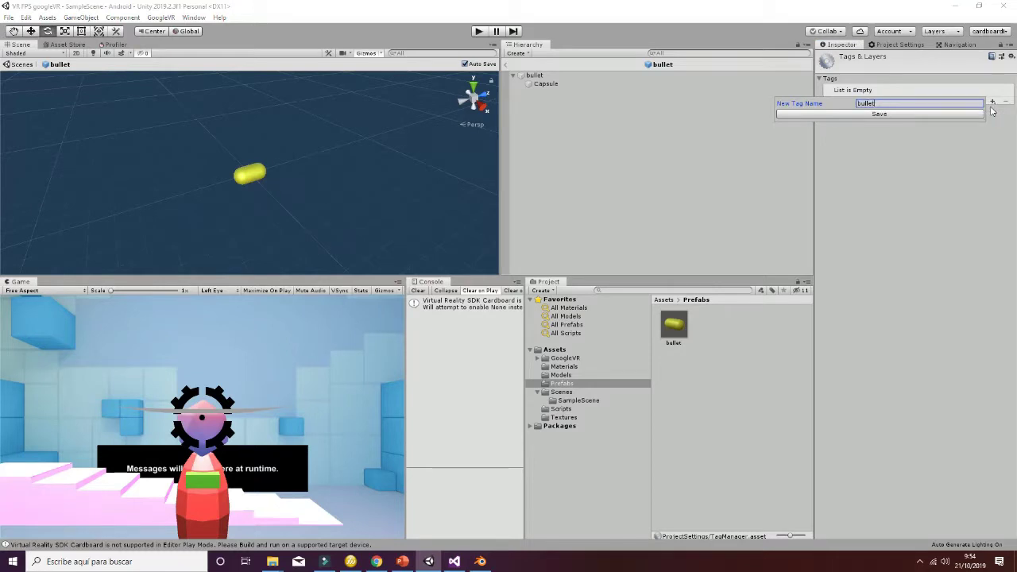
{"action": "key", "text": "Return"}
- Give the bullet prefab the bullet tag, return to SampleScene and enter play mode
{"action": "left_click", "coordinate": [556, 74]}
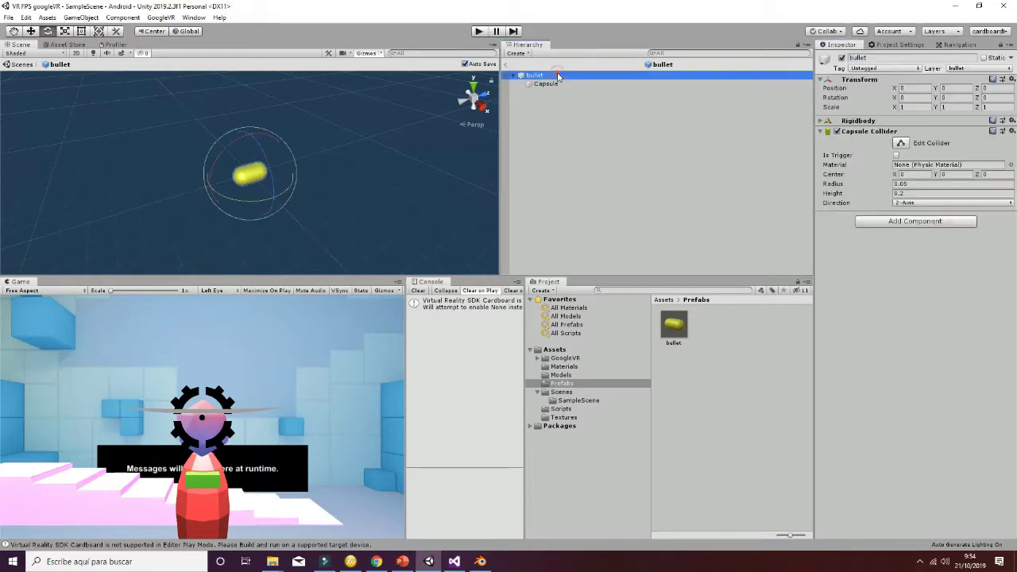
{"action": "left_click", "coordinate": [884, 70]}
{"action": "left_click", "coordinate": [888, 162]}
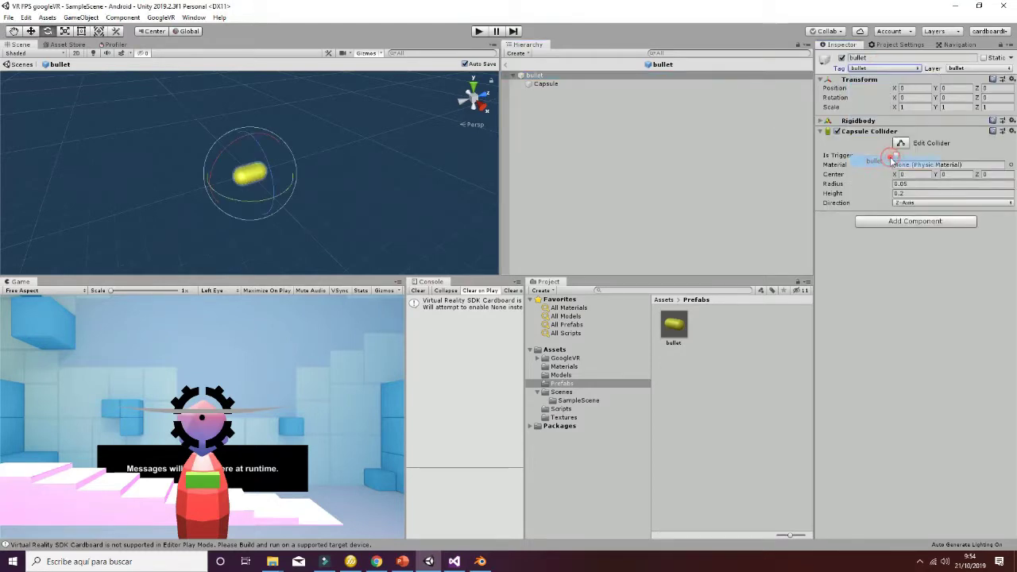
{"action": "left_click", "coordinate": [505, 65]}
{"action": "key", "text": "ctrl+p"}
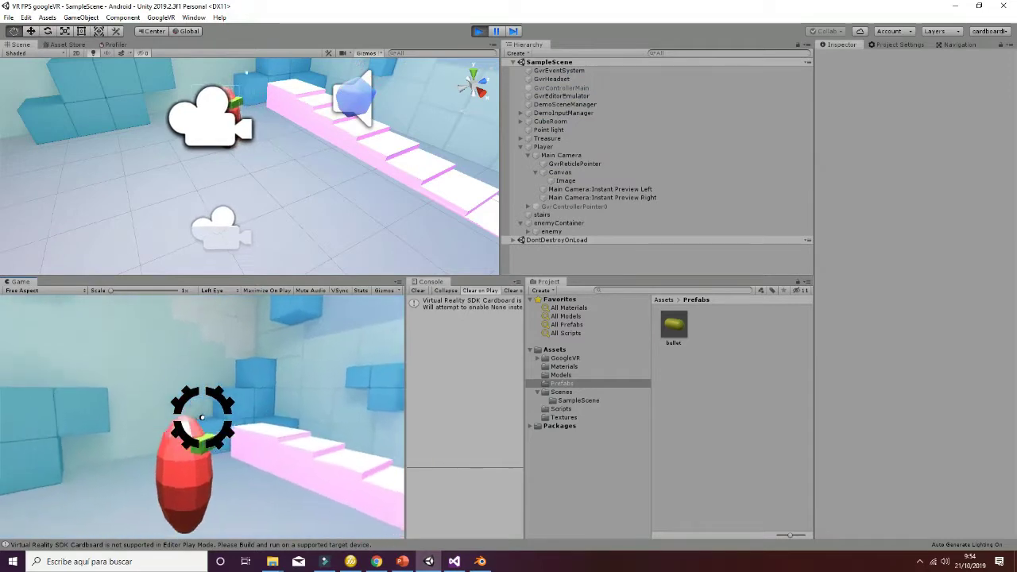
- Shoot the enemy in play mode, look around, then stop playing
{"action": "left_click", "coordinate": [202, 417]}
{"action": "key", "text": "alt"}
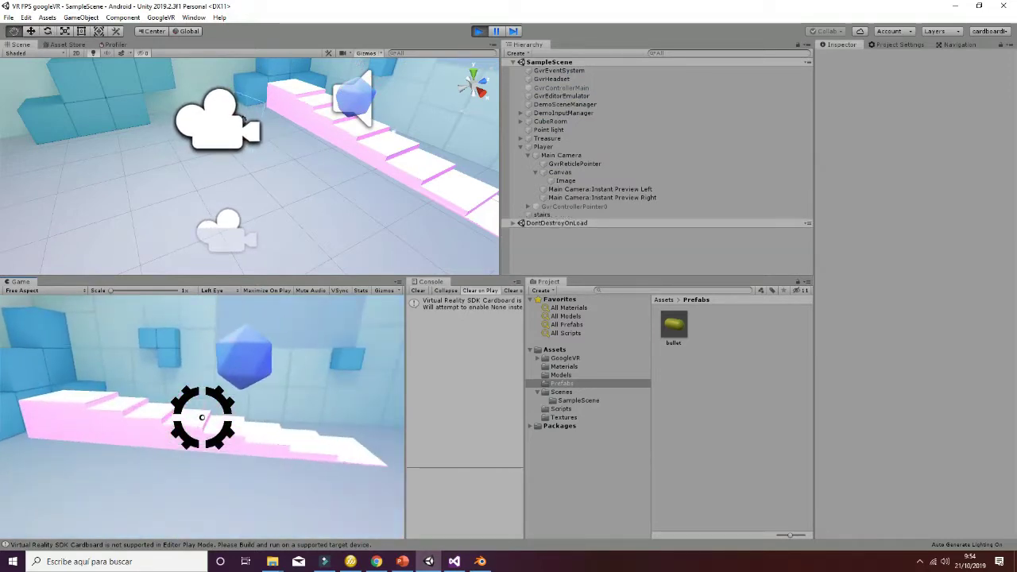
{"action": "key", "text": "alt"}
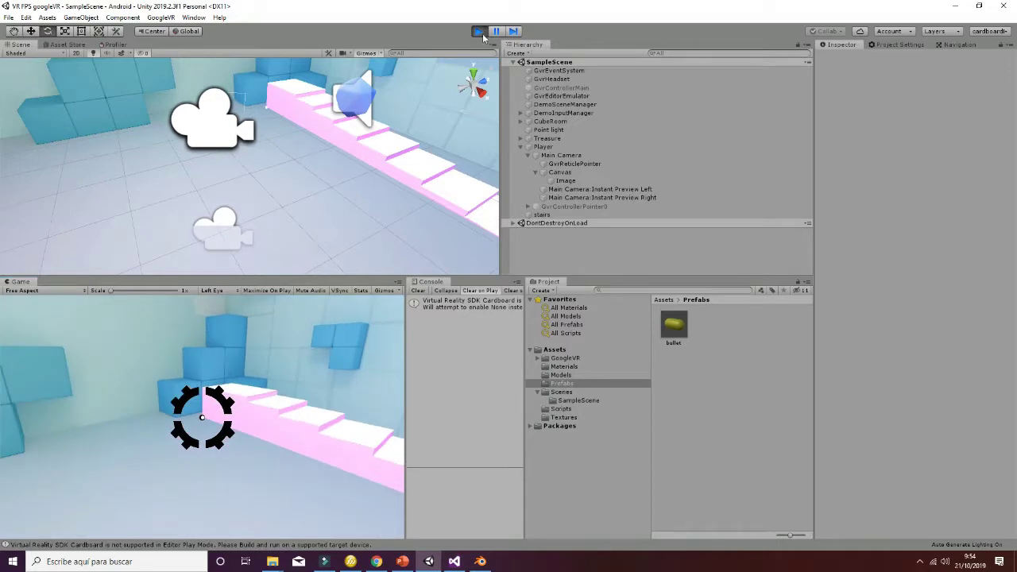
{"action": "left_click", "coordinate": [481, 33]}
- Shorten the enemy's Destroy delay to 0.1f in EnemyScript, then replay and shoot it
{"action": "left_click", "coordinate": [454, 561]}
{"action": "left_click", "coordinate": [239, 348]}
{"action": "key", "text": "BackSpace"}
{"action": "type", "text": "1"}
{"action": "key", "text": "Up"}
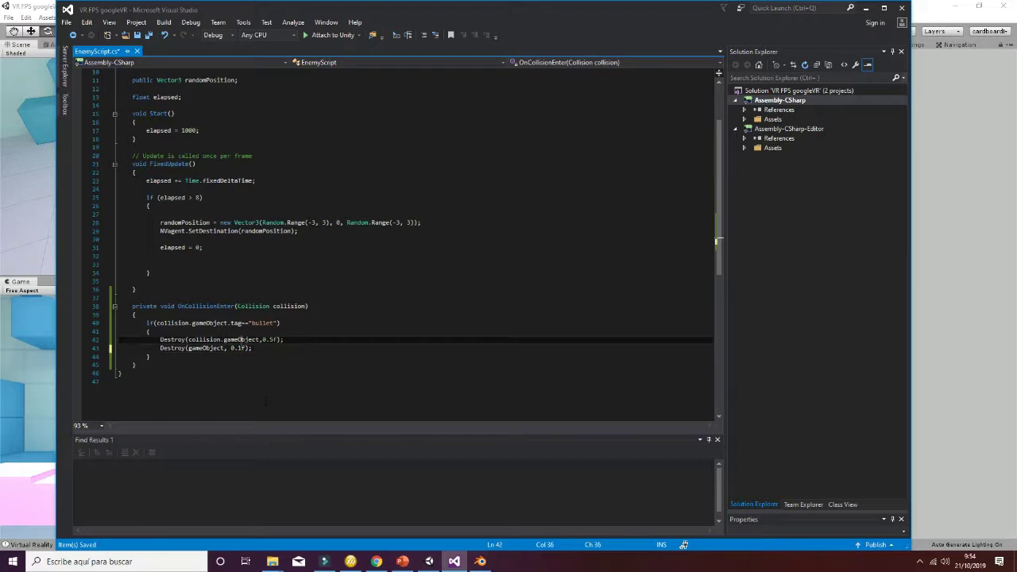
{"action": "key", "text": "BackSpace"}
{"action": "key", "text": "alt+Tab"}
{"action": "left_click", "coordinate": [478, 31]}
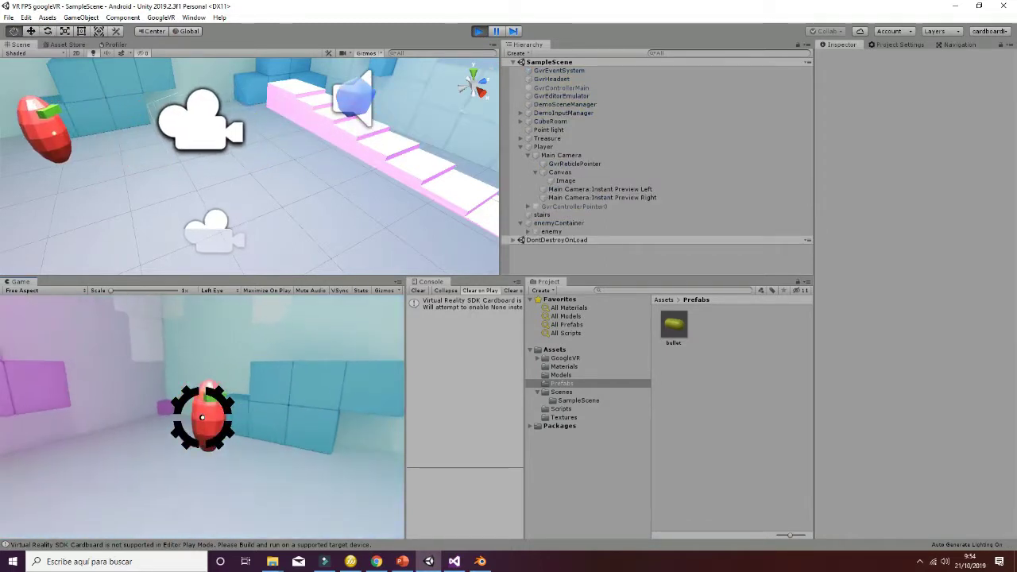
{"action": "left_click", "coordinate": [202, 417]}
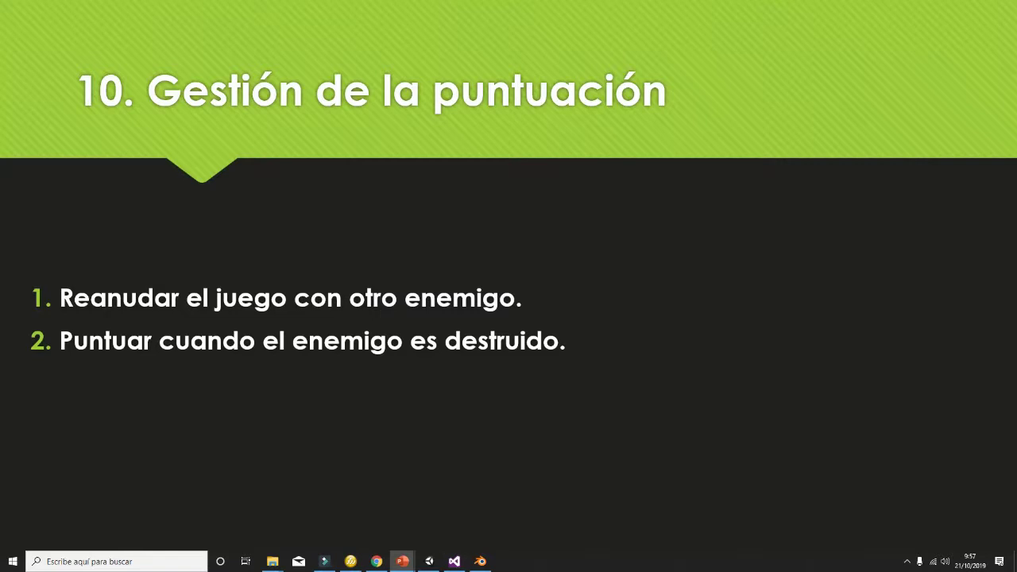
- End the PowerPoint slideshow on slide 12 and switch back to Unity
{"action": "key", "text": "Escape"}
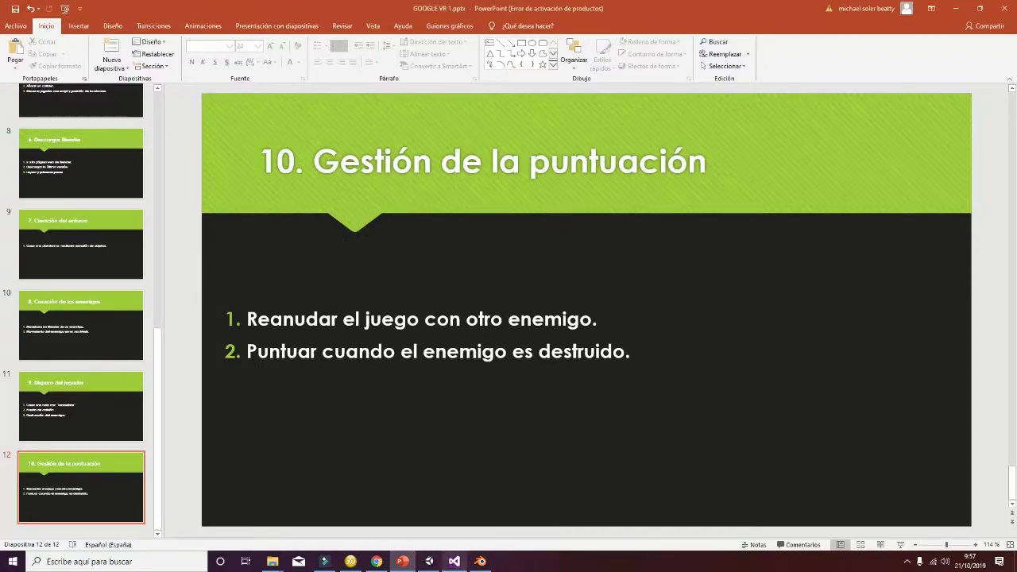
{"action": "left_click", "coordinate": [429, 561]}
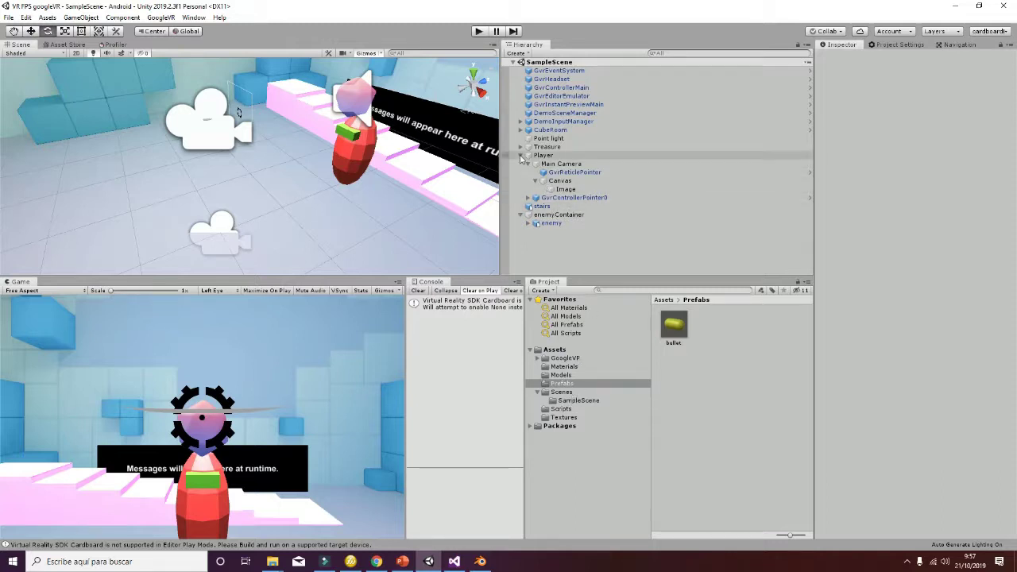
- Create a UI Text object as a child of the Canvas
{"action": "left_click", "coordinate": [565, 189]}
{"action": "right_click", "coordinate": [581, 181]}
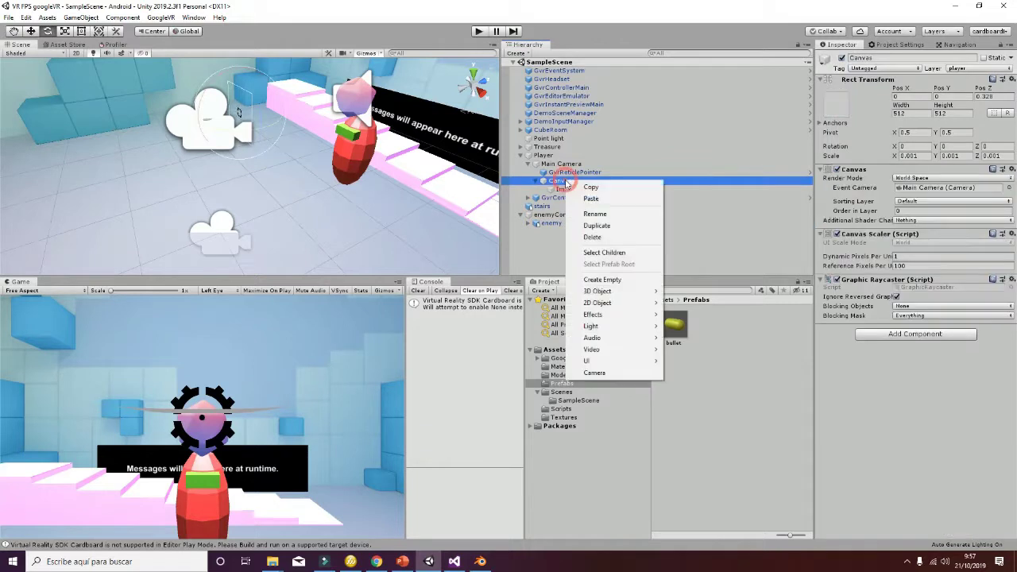
{"action": "mouse_move", "coordinate": [649, 363]}
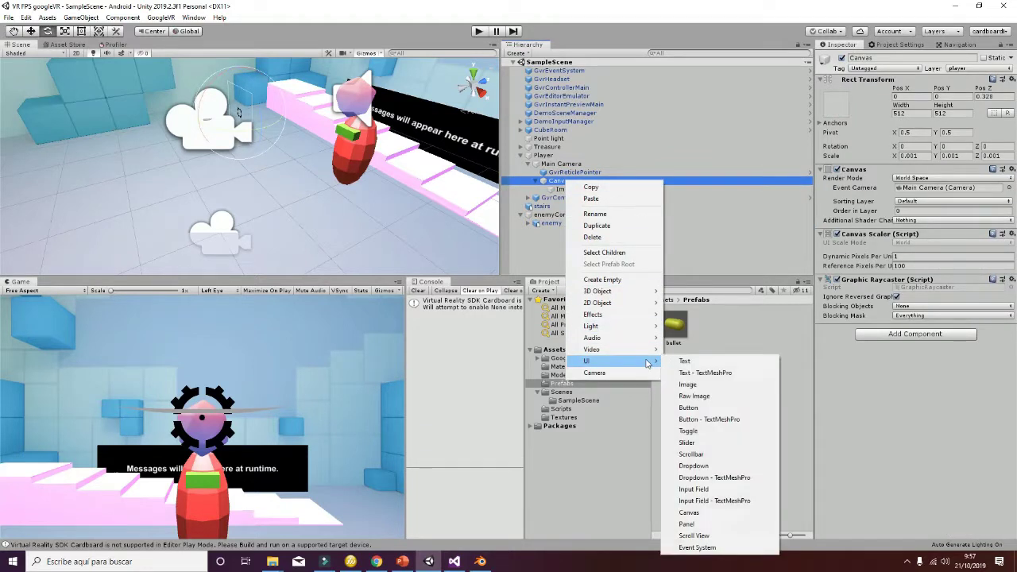
{"action": "left_click", "coordinate": [720, 361]}
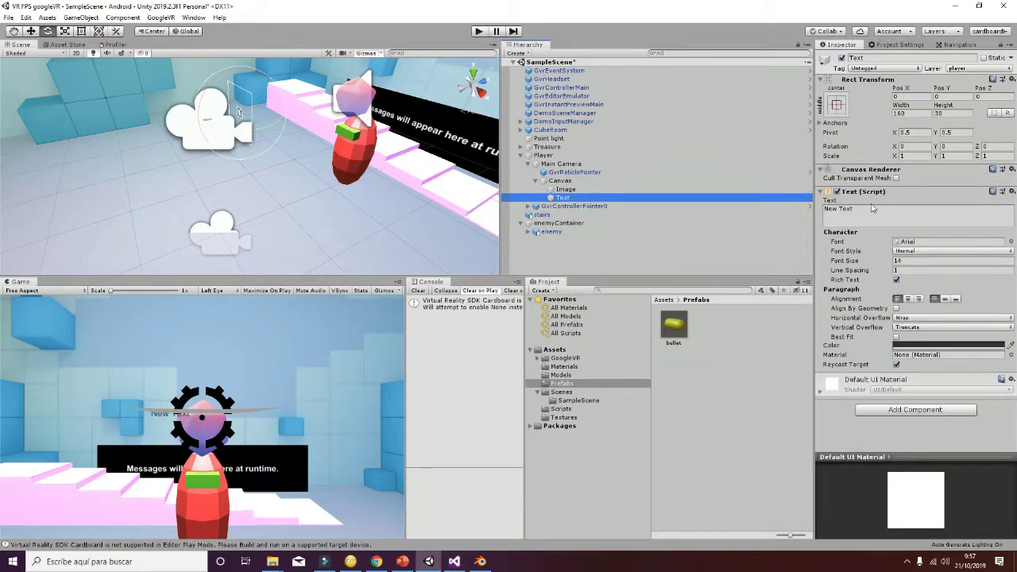
- Centre the text, set font size 25 and move it to the top at Pos Y 136
{"action": "left_click", "coordinate": [907, 299]}
{"action": "left_click", "coordinate": [945, 299]}
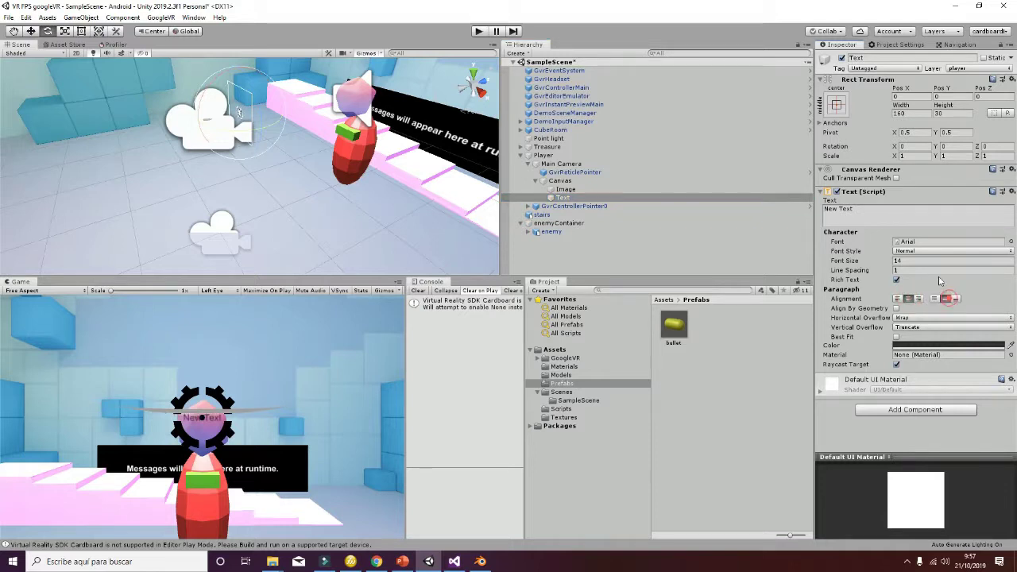
{"action": "type", "text": "25"}
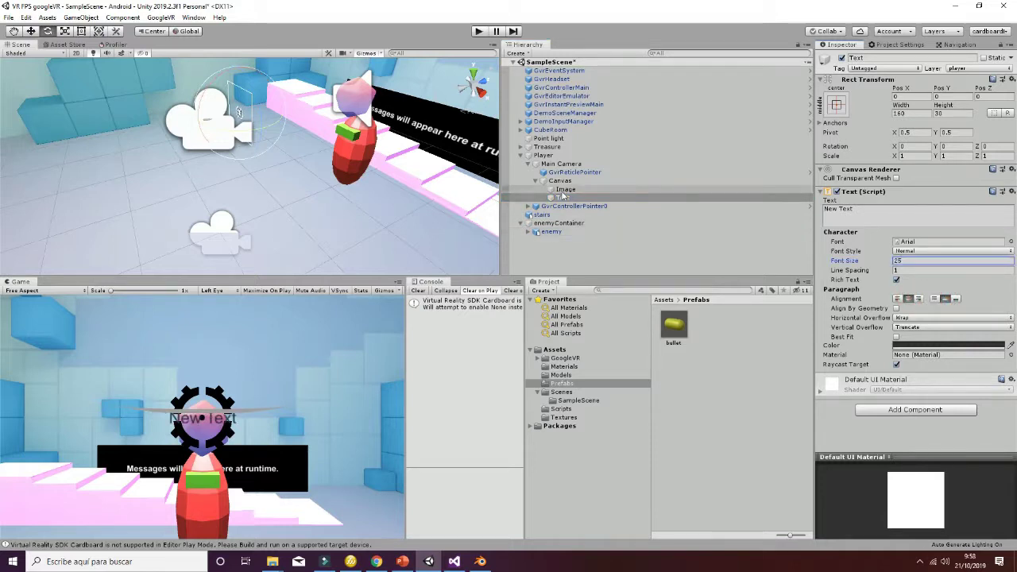
{"action": "left_click", "coordinate": [562, 198]}
{"action": "left_click_drag", "start_coordinate": [241, 84], "coordinate": [245, 66]}
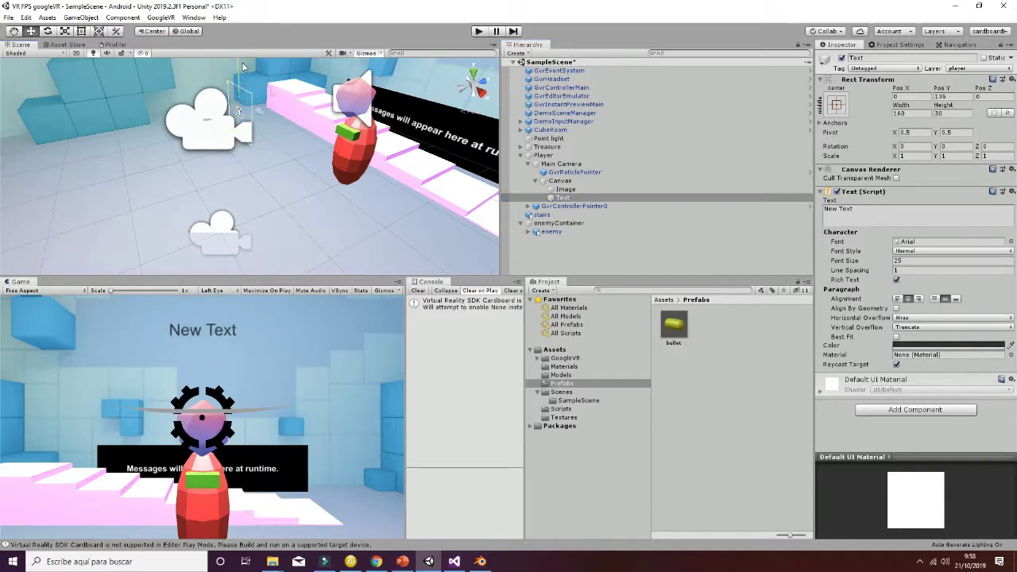
{"action": "left_click", "coordinate": [956, 346]}
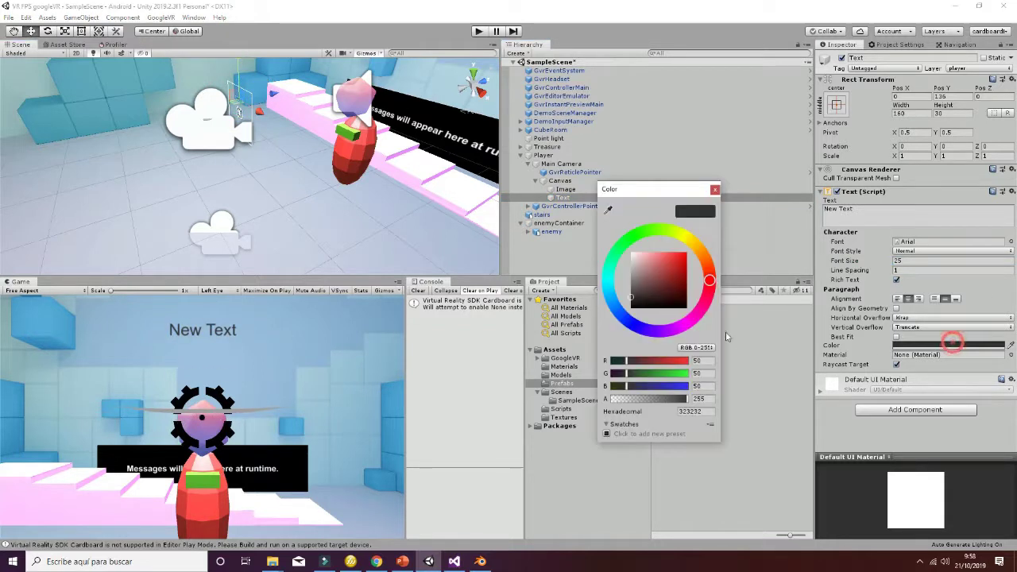
{"action": "left_click", "coordinate": [714, 189]}
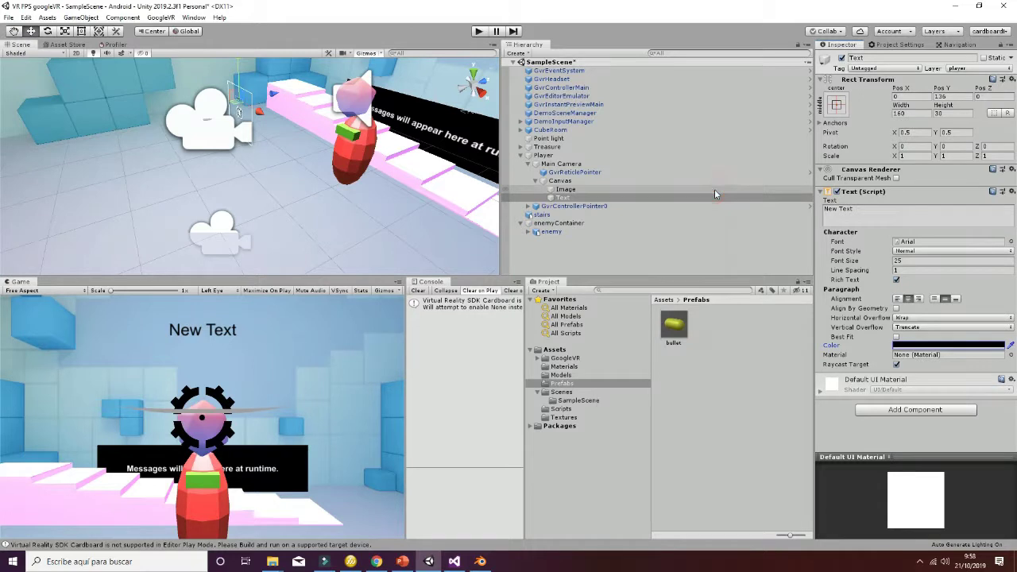
{"action": "left_click", "coordinate": [914, 408]}
- Add a Shadow component to the UI text with a bright red (FF2828) effect colour
{"action": "type", "text": "shado"}
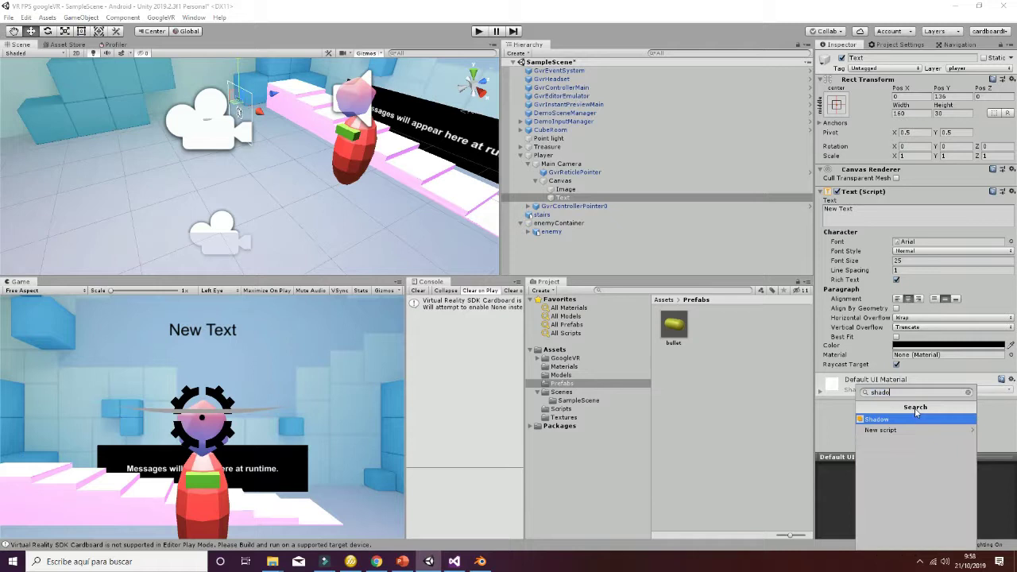
{"action": "key", "text": "Return"}
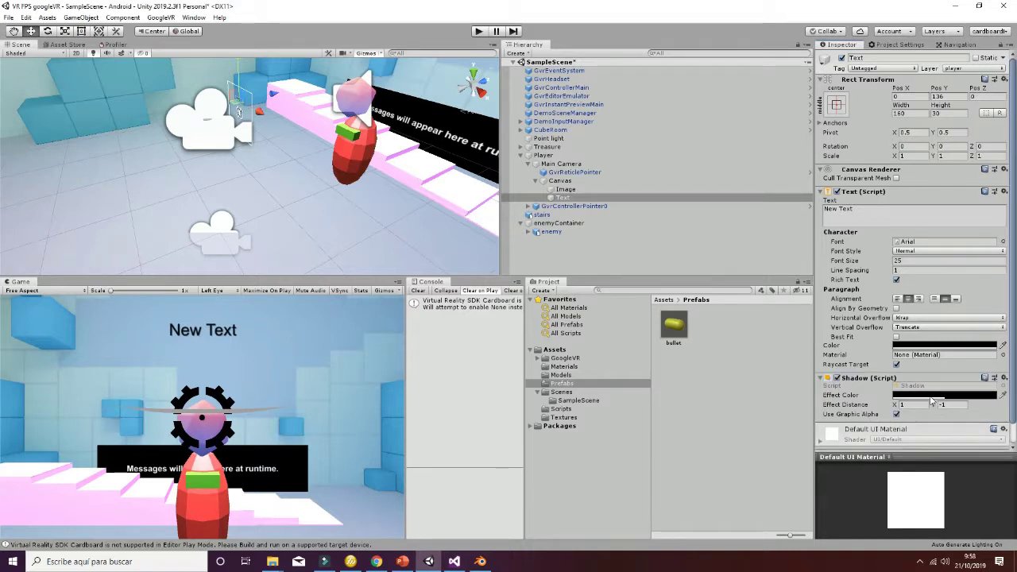
{"action": "left_click", "coordinate": [932, 397]}
{"action": "left_click_drag", "start_coordinate": [660, 285], "coordinate": [680, 254]}
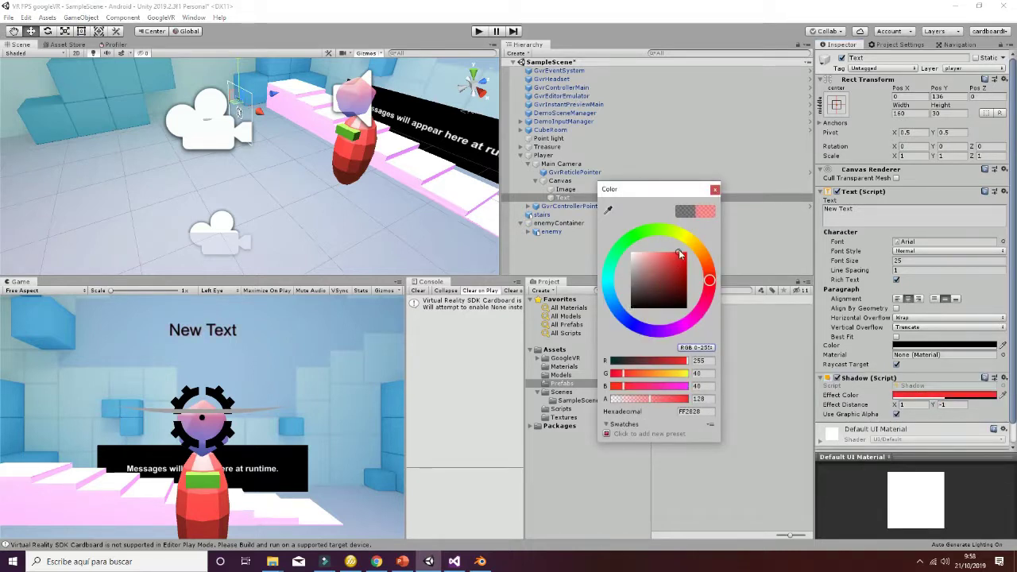
{"action": "left_click", "coordinate": [714, 190]}
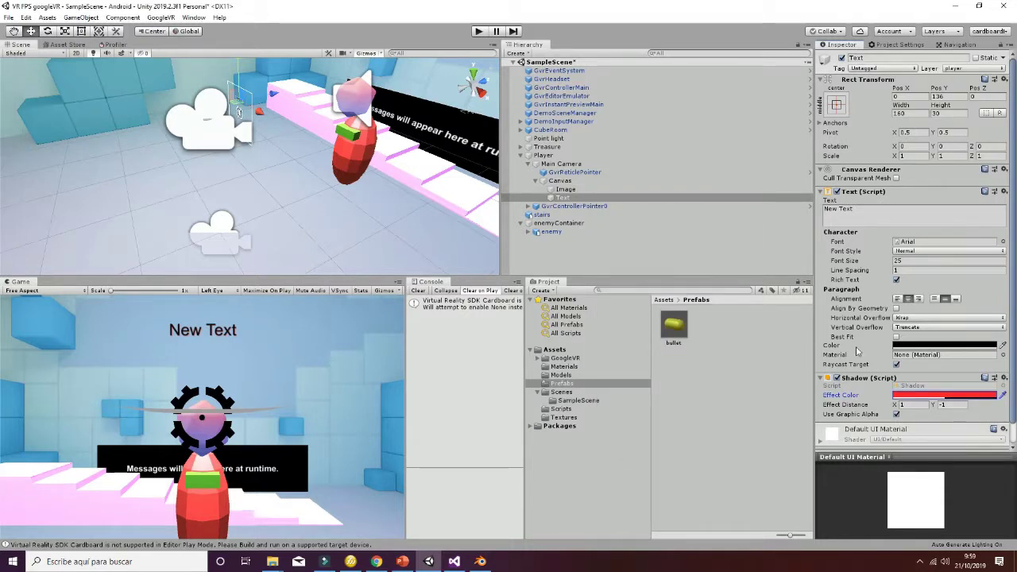
- Replace the label's 'New Text' with 0
{"action": "left_click", "coordinate": [882, 208]}
{"action": "type", "text": "00"}
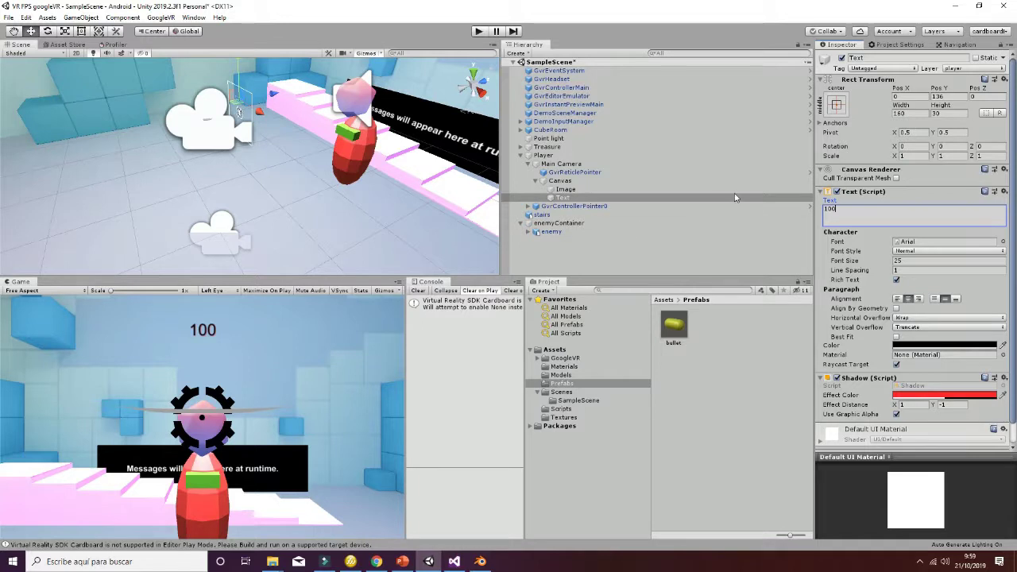
{"action": "key", "text": "BackSpace"}
{"action": "key", "text": "BackSpace"}
{"action": "left_click", "coordinate": [453, 560]}
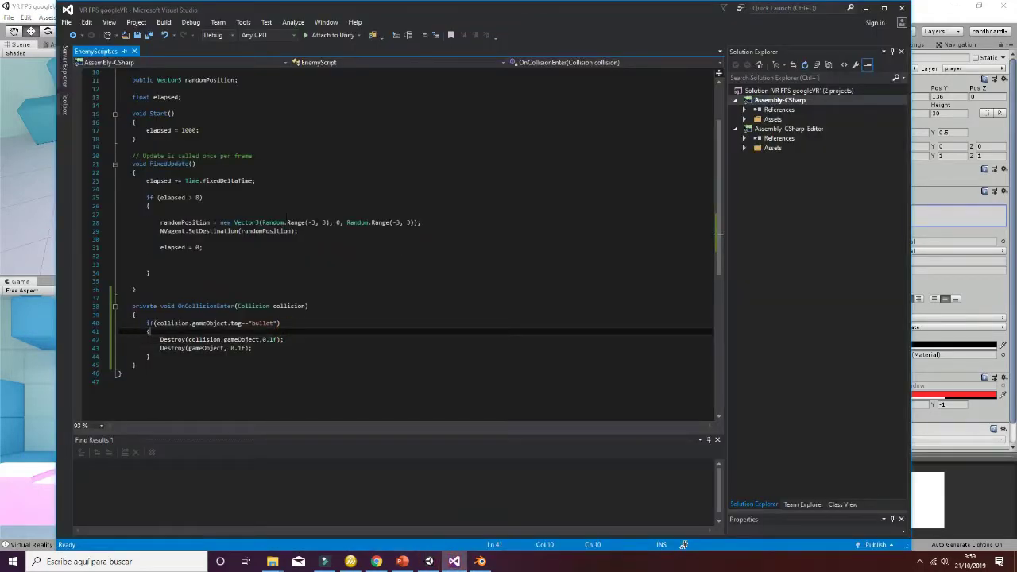
- Add a using UnityEngine.UI; directive by duplicating the UnityEngine using line
{"action": "scroll", "coordinate": [286, 221], "scroll_direction": "up", "scroll_amount": 3}
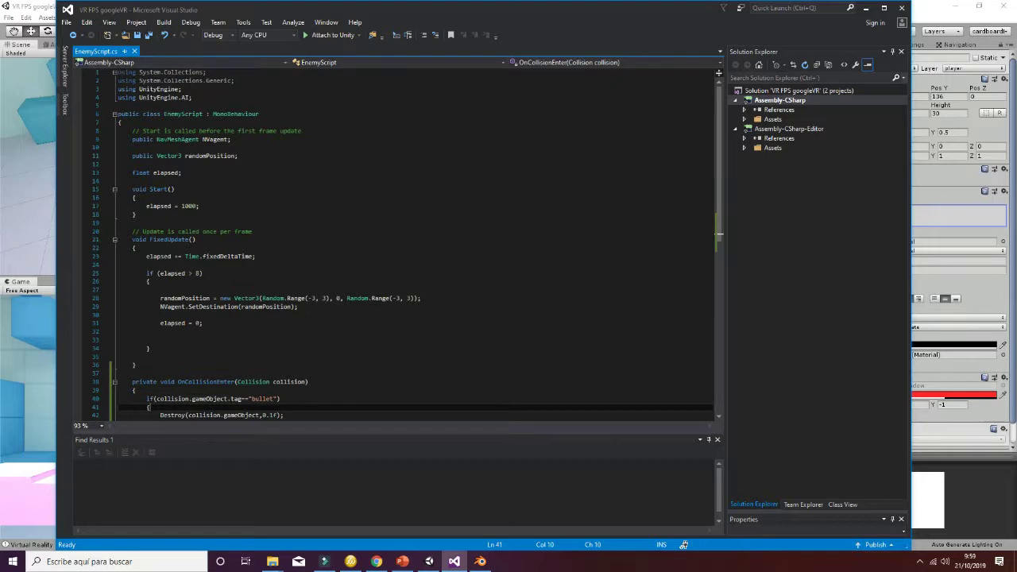
{"action": "left_click", "coordinate": [199, 181]}
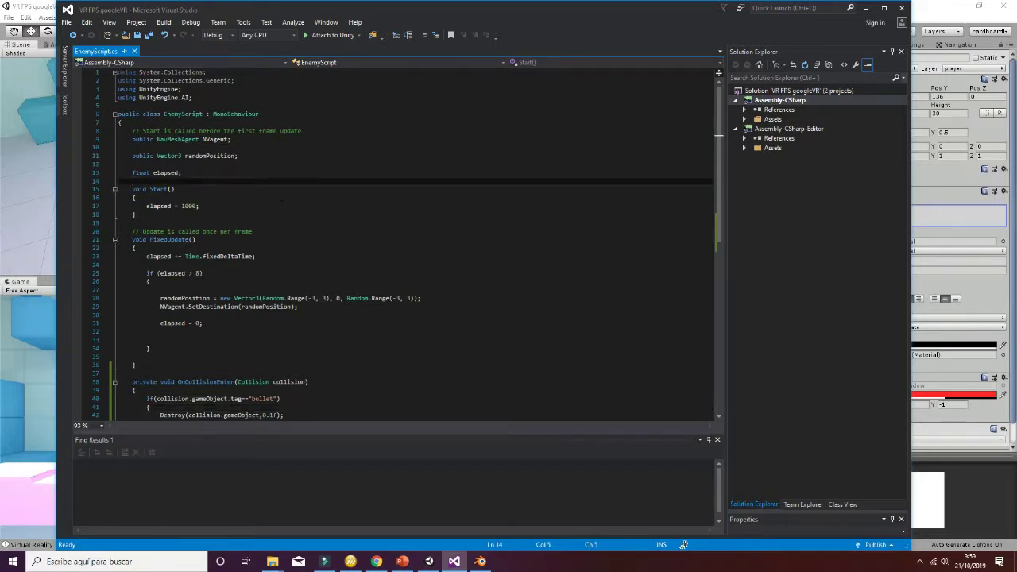
{"action": "key", "text": "Return"}
{"action": "key", "text": "Return"}
{"action": "key", "text": "Up"}
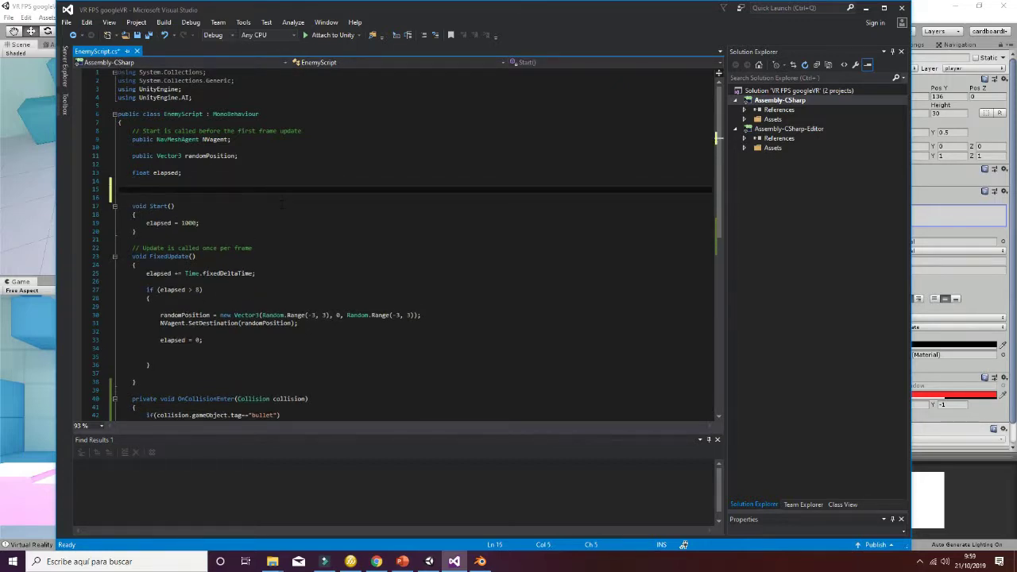
{"action": "key", "text": "Up"}
{"action": "key", "text": "Up"}
{"action": "key", "text": "Up"}
{"action": "key", "text": "Home"}
{"action": "key", "text": "shift+Up"}
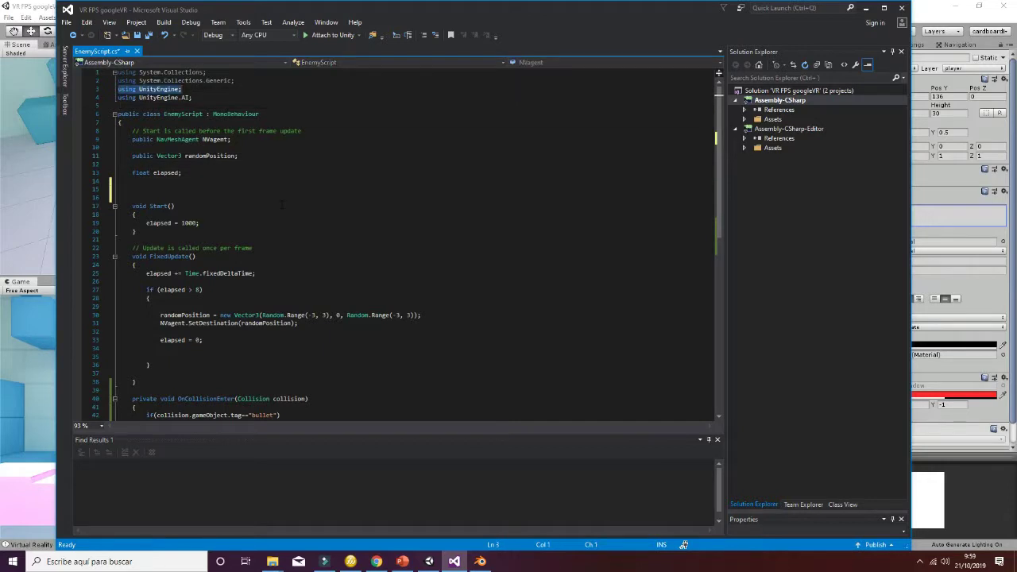
{"action": "key", "text": "ctrl+d"}
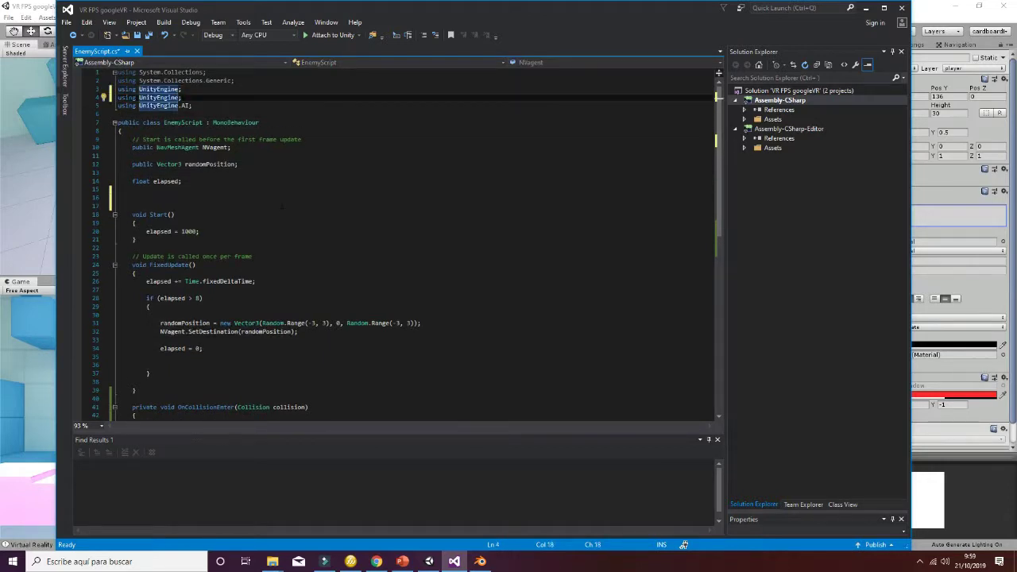
{"action": "type", "text": ".UI"}
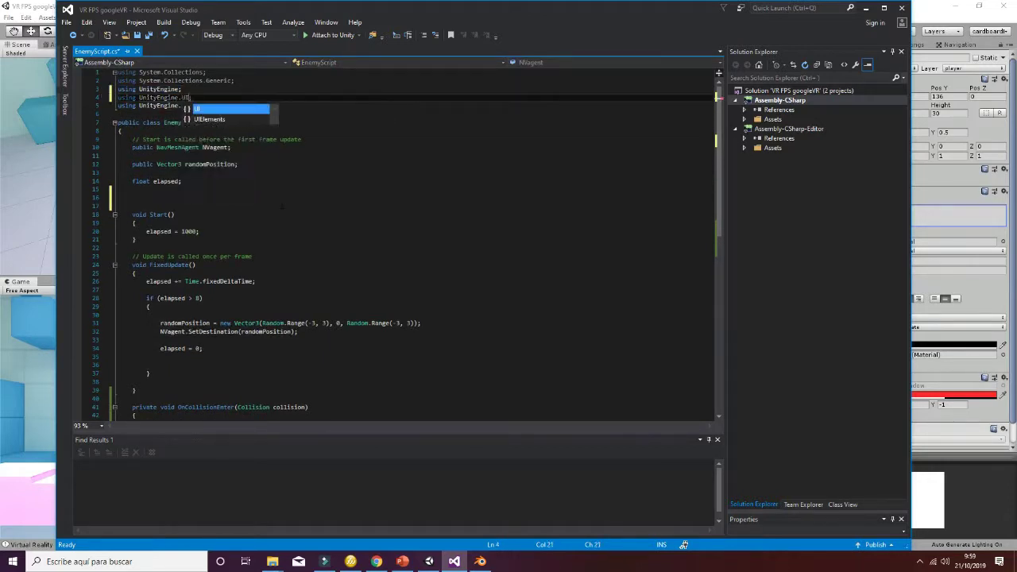
- Declare a Text field named scoreTxt below the elapsed field
{"action": "left_click", "coordinate": [256, 190]}
{"action": "key", "text": "Return"}
{"action": "type", "text": "Tex"}
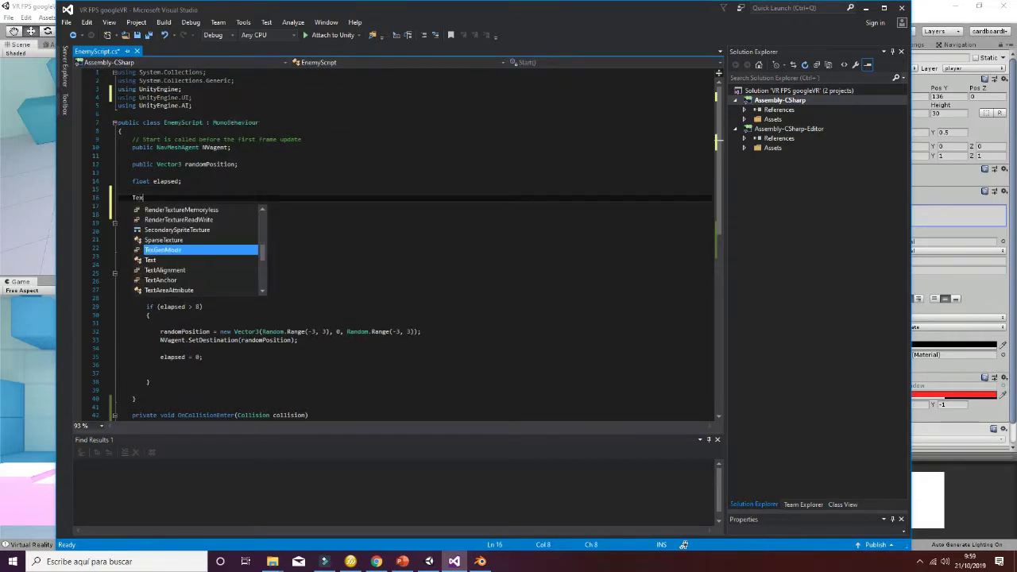
{"action": "key", "text": "Escape"}
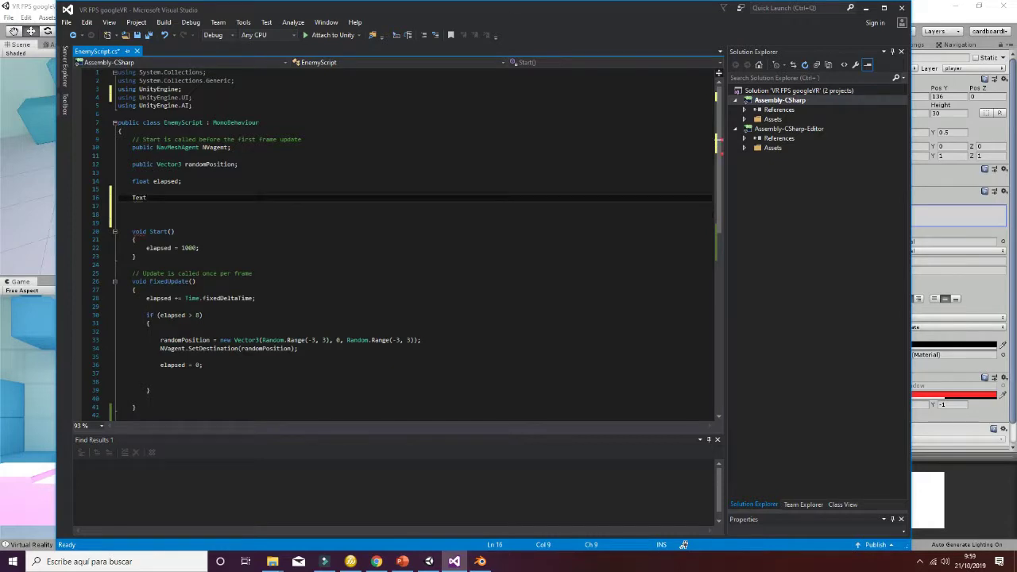
{"action": "type", "text": "score"}
{"action": "type", "text": "T"}
- In Start(), assign scoreTxt = GameObject.Find("score").GetComponent<Text>(); and save the script
{"action": "key", "text": "Down"}
{"action": "key", "text": "Down"}
{"action": "key", "text": "Down"}
{"action": "key", "text": "Down"}
{"action": "key", "text": "Down"}
{"action": "key", "text": "Down"}
{"action": "key", "text": "End"}
{"action": "key", "text": "Return"}
{"action": "key", "text": "Return"}
{"action": "type", "text": "scoreTxt"}
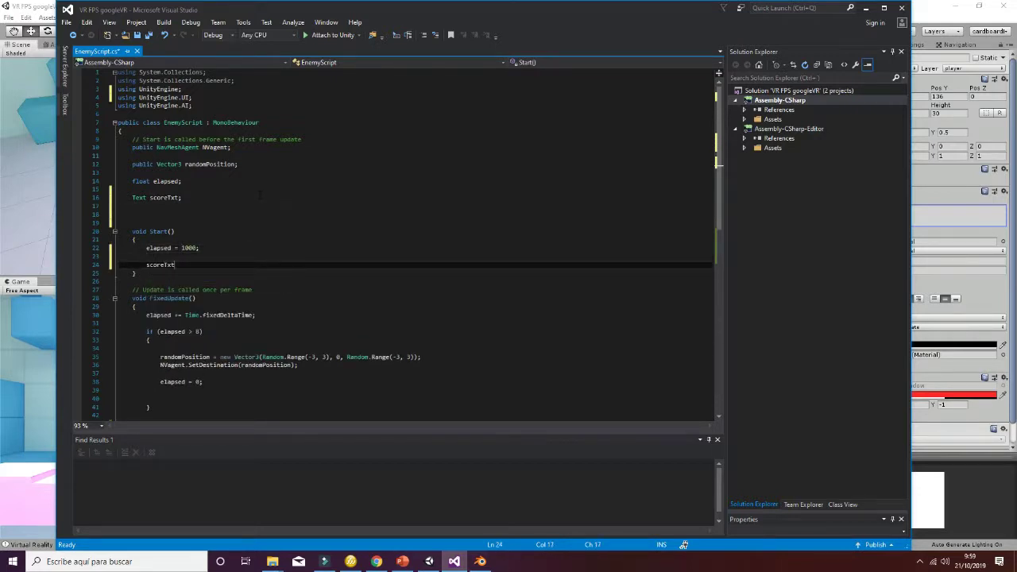
{"action": "type", "text": "="}
{"action": "type", "text": "Game"}
{"action": "key", "text": "Tab"}
{"action": "type", "text": ".Find"}
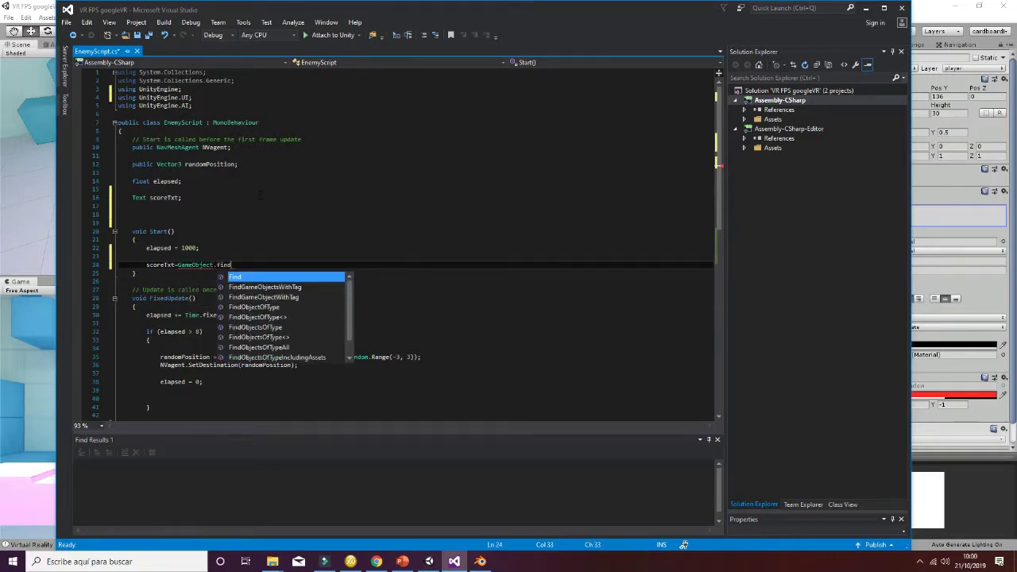
{"action": "type", "text": "();"}
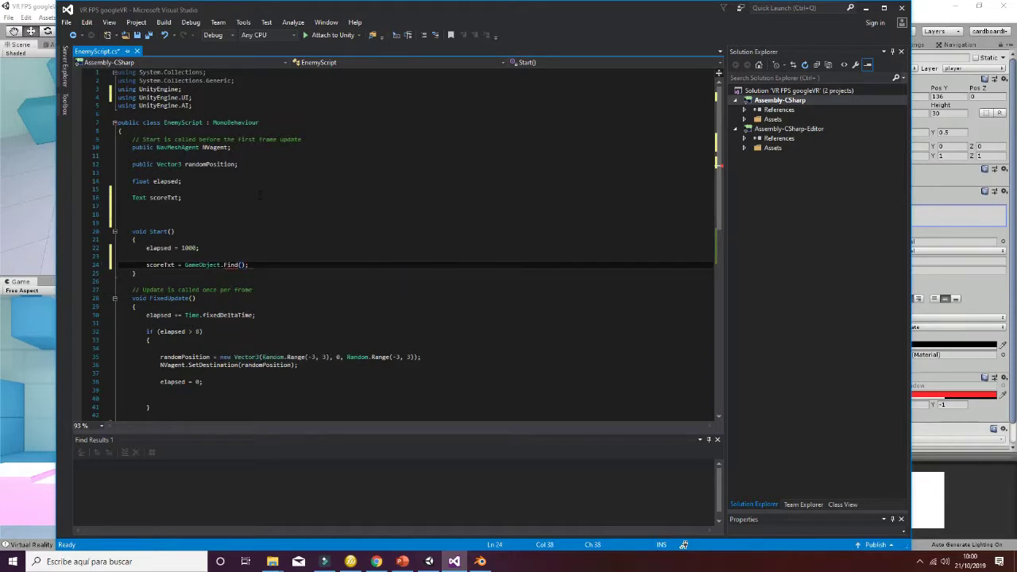
{"action": "type", "text": "\"score"}
{"action": "left_click", "coordinate": [149, 36]}
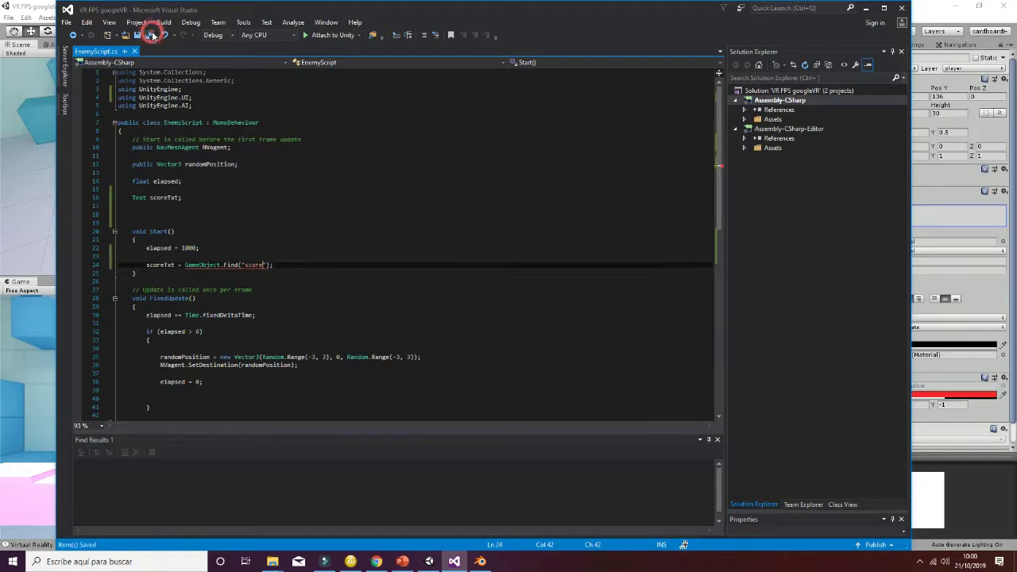
{"action": "type", "text": "\")"}
{"action": "type", "text": ".GetComponent<"}
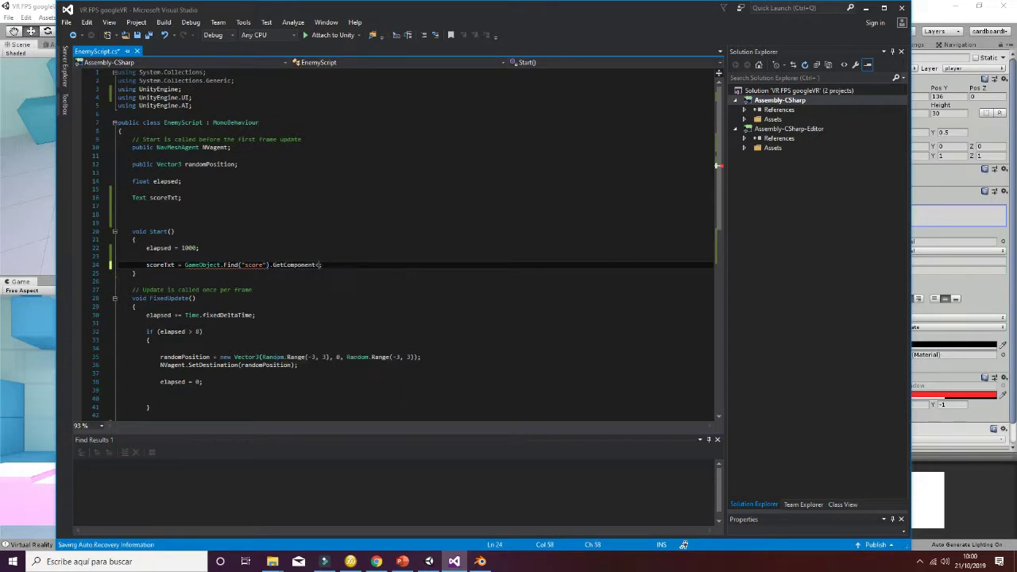
{"action": "type", "text": "Tex"}
{"action": "key", "text": "Tab"}
{"action": "key", "text": "BackSpace"}
{"action": "key", "text": "BackSpace"}
{"action": "key", "text": "BackSpace"}
{"action": "key", "text": "BackSpace"}
{"action": "key", "text": "BackSpace"}
{"action": "key", "text": "BackSpace"}
{"action": "type", "text": "t>()"}
{"action": "key", "text": "ctrl+s"}
- Rename the UI Text object to 'score' so GameObject.Find can locate it
{"action": "left_click", "coordinate": [928, 10]}
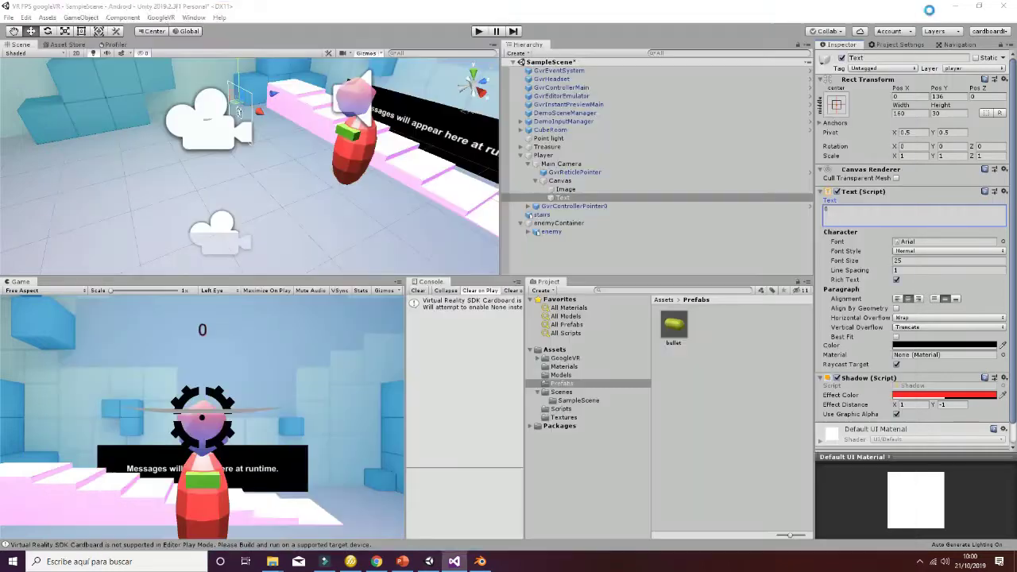
{"action": "left_click", "coordinate": [569, 199]}
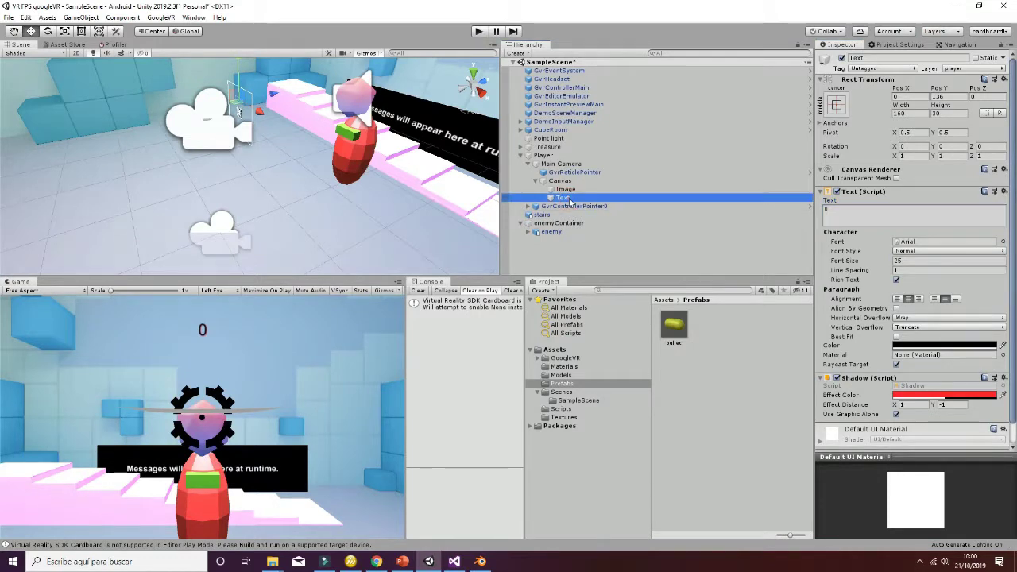
{"action": "left_click", "coordinate": [568, 199]}
{"action": "type", "text": "score"}
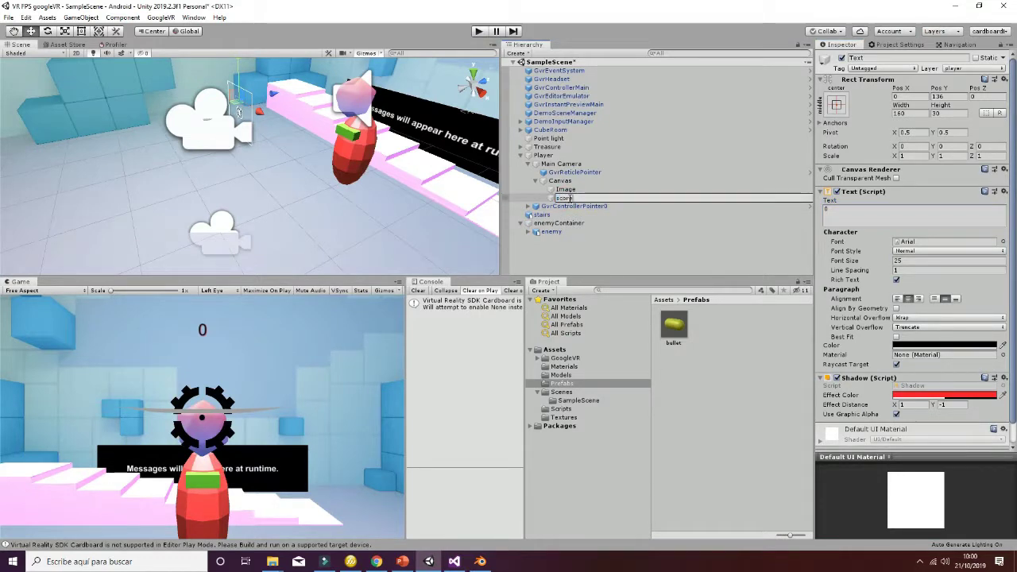
{"action": "key", "text": "Return"}
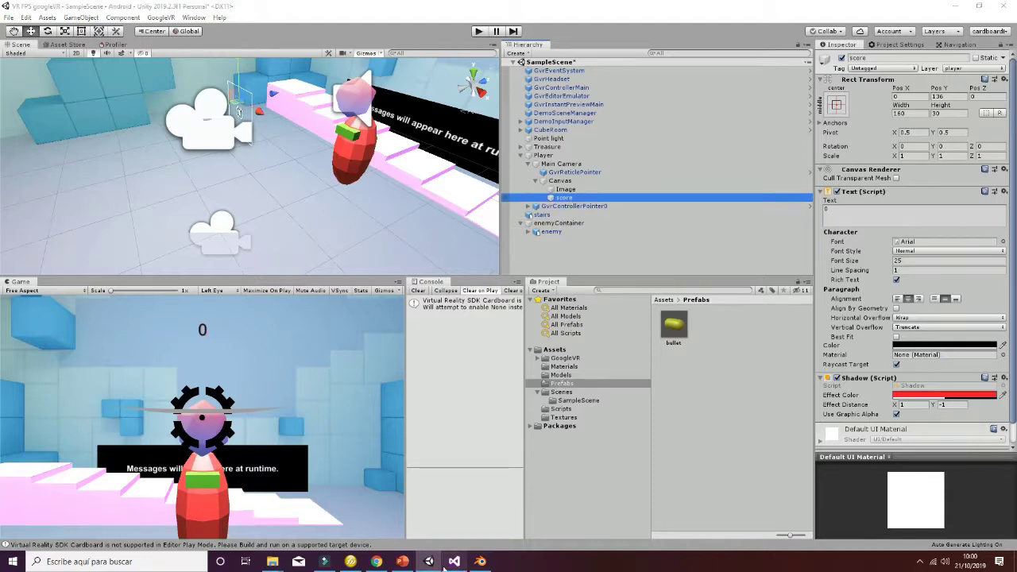
{"action": "left_click", "coordinate": [445, 564]}
{"action": "double_click", "coordinate": [155, 265]}
{"action": "key", "text": "ctrl+c"}
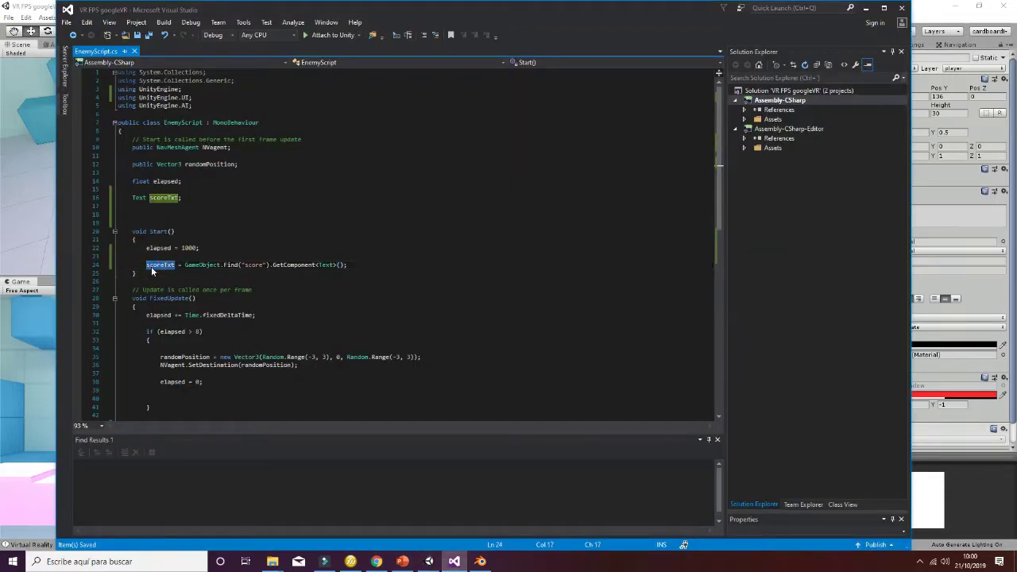
- Move the pasted scoreTxt out of FixedUpdate onto a new line after the two Destroy calls
{"action": "scroll", "coordinate": [152, 271], "scroll_direction": "down", "scroll_amount": 5}
{"action": "left_click", "coordinate": [195, 272]}
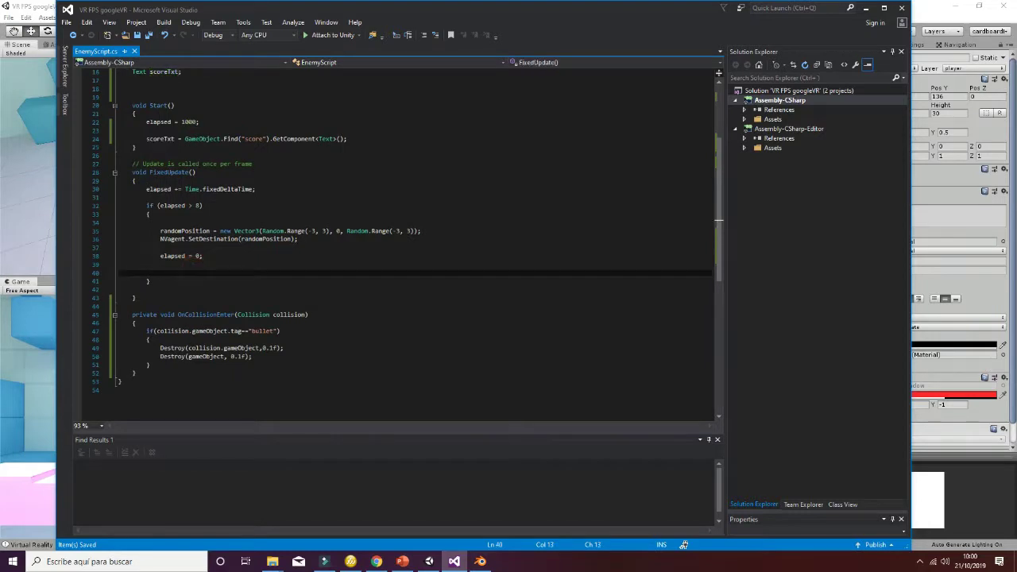
{"action": "key", "text": "ctrl+v"}
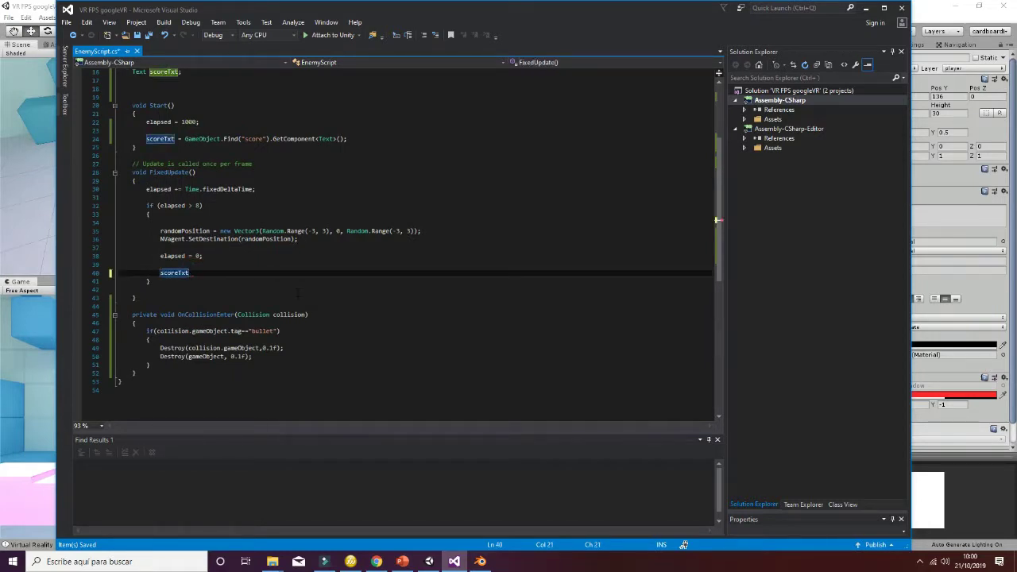
{"action": "key", "text": "Up"}
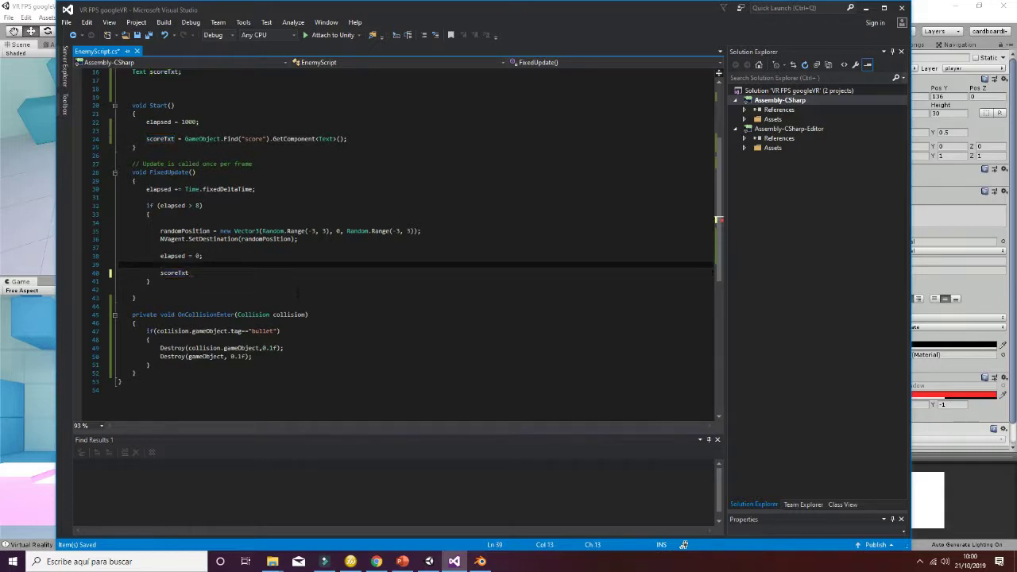
{"action": "key", "text": "Down"}
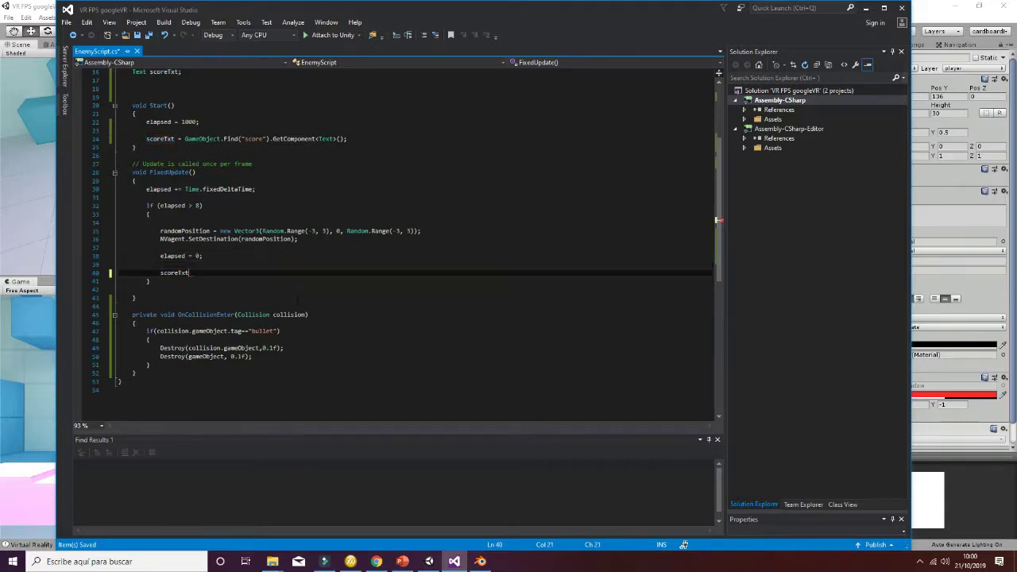
{"action": "key", "text": "ctrl+Delete"}
{"action": "key", "text": "Down"}
{"action": "key", "text": "Down"}
{"action": "key", "text": "Down"}
{"action": "key", "text": "Down"}
{"action": "key", "text": "Down"}
{"action": "key", "text": "Down"}
{"action": "key", "text": "End"}
{"action": "key", "text": "Return"}
{"action": "key", "text": "Return"}
{"action": "type", "text": "scoreTxt"}
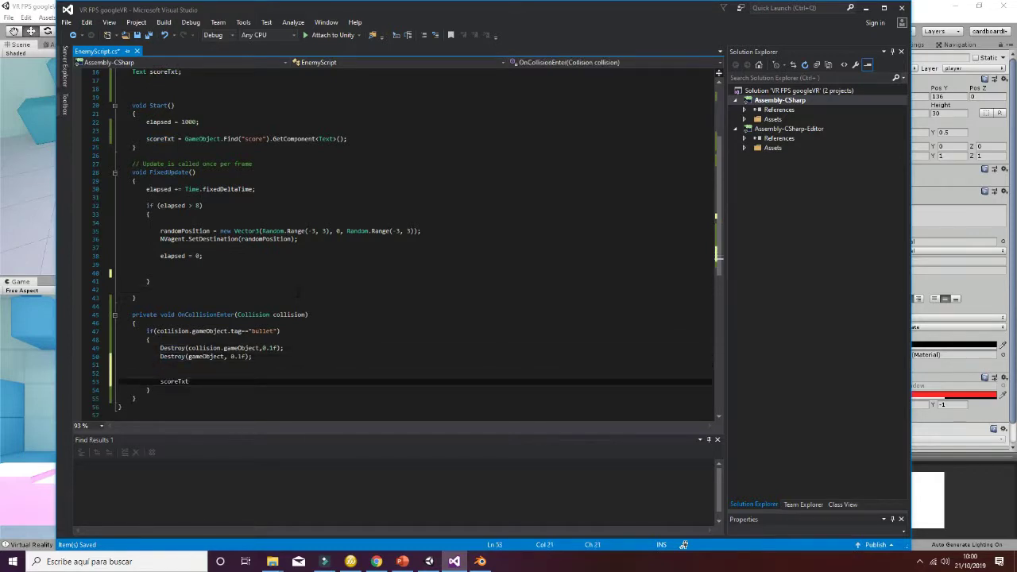
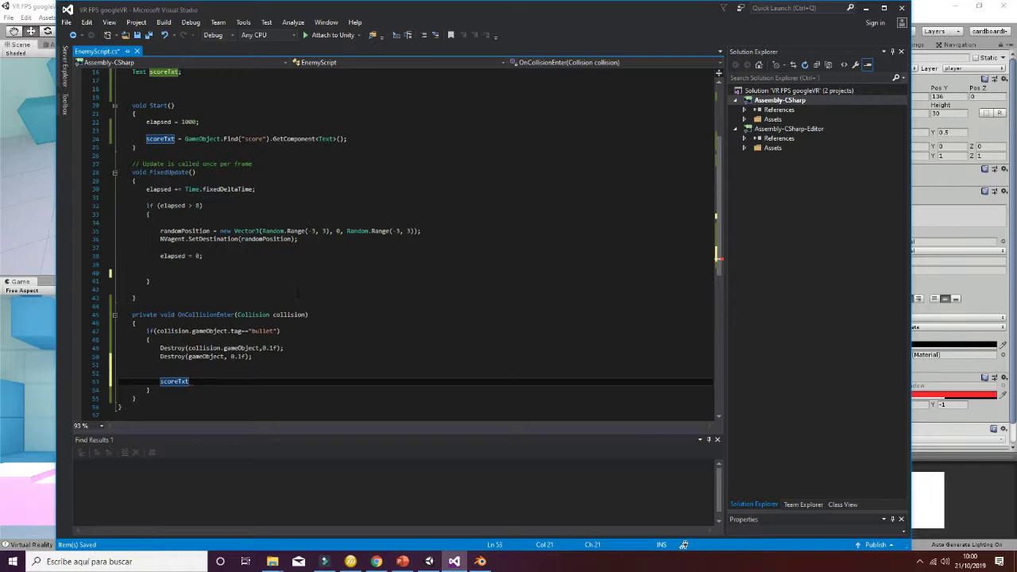
- Write the score update "" + (int.Parse(scoreTxt.text)+1) on line 53, fixing the cast typos
{"action": "type", "text": "="}
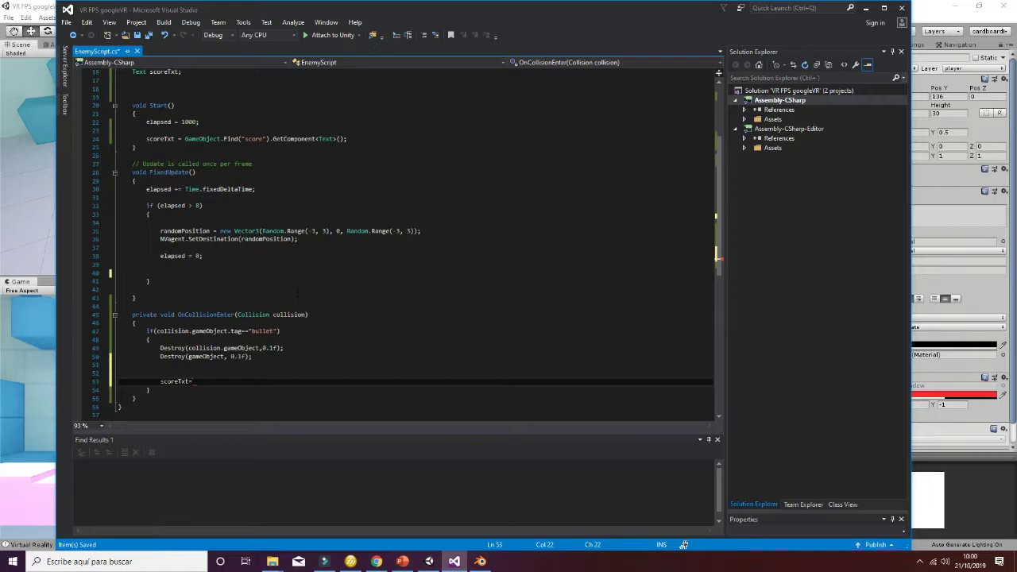
{"action": "type", "text": "\"\""}
{"action": "type", "text": ";("}
{"action": "type", "text": "int"}
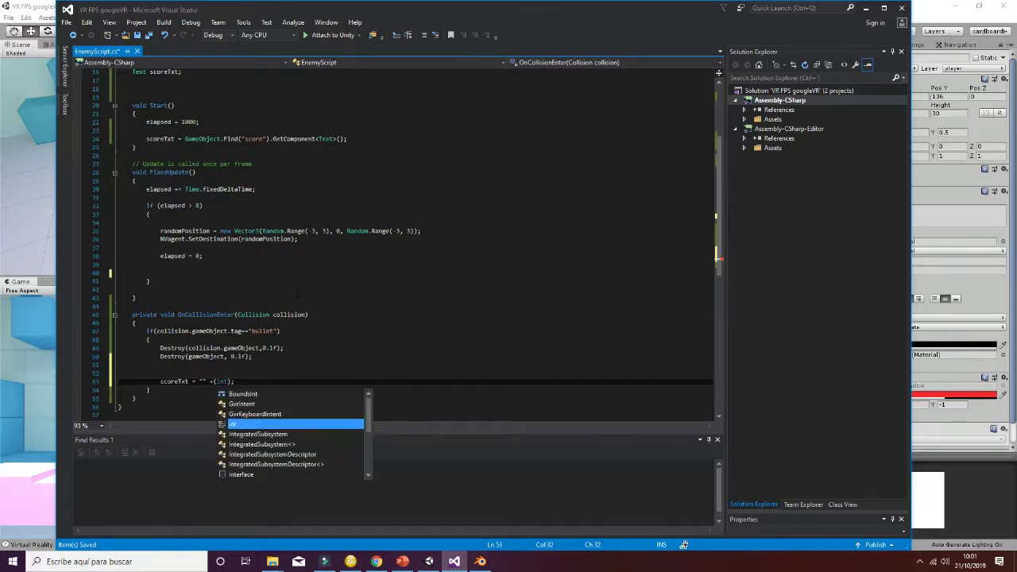
{"action": "key", "text": "BackSpace"}
{"action": "key", "text": "BackSpace"}
{"action": "key", "text": "BackSpace"}
{"action": "key", "text": "BackSpace"}
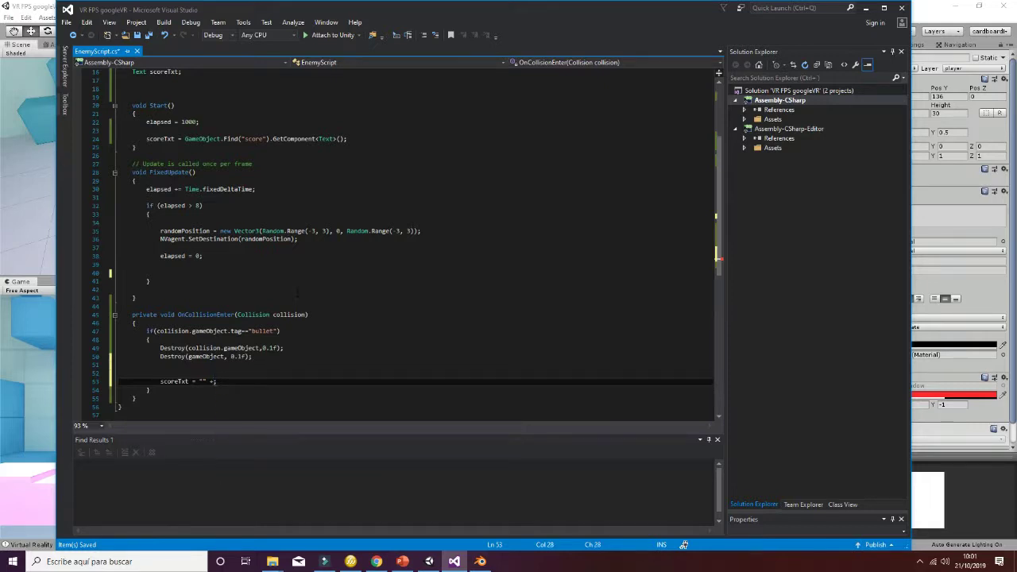
{"action": "type", "text": "string.par"}
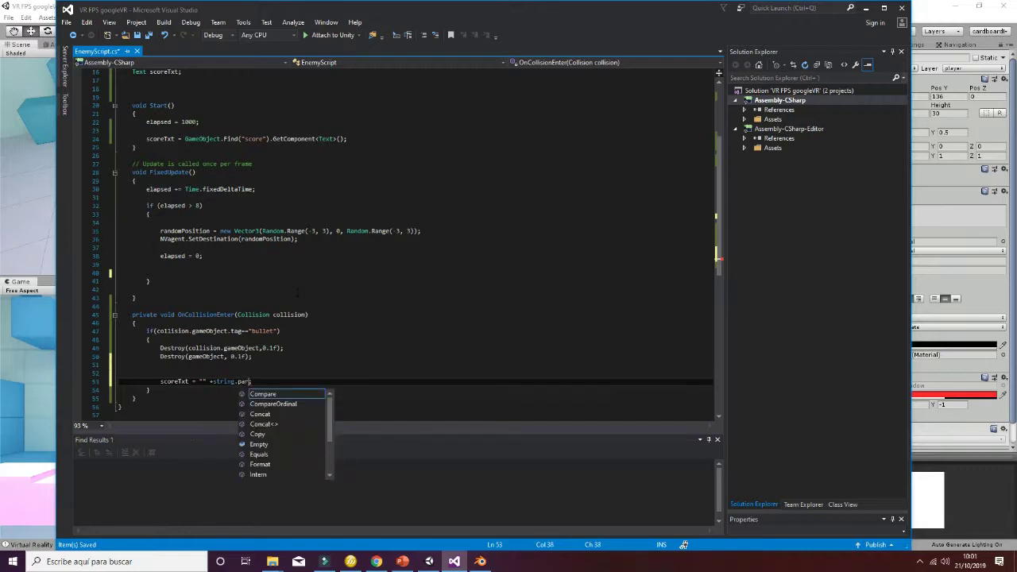
{"action": "key", "text": "BackSpace"}
{"action": "key", "text": "BackSpace"}
{"action": "key", "text": "BackSpace"}
{"action": "type", "text": "("}
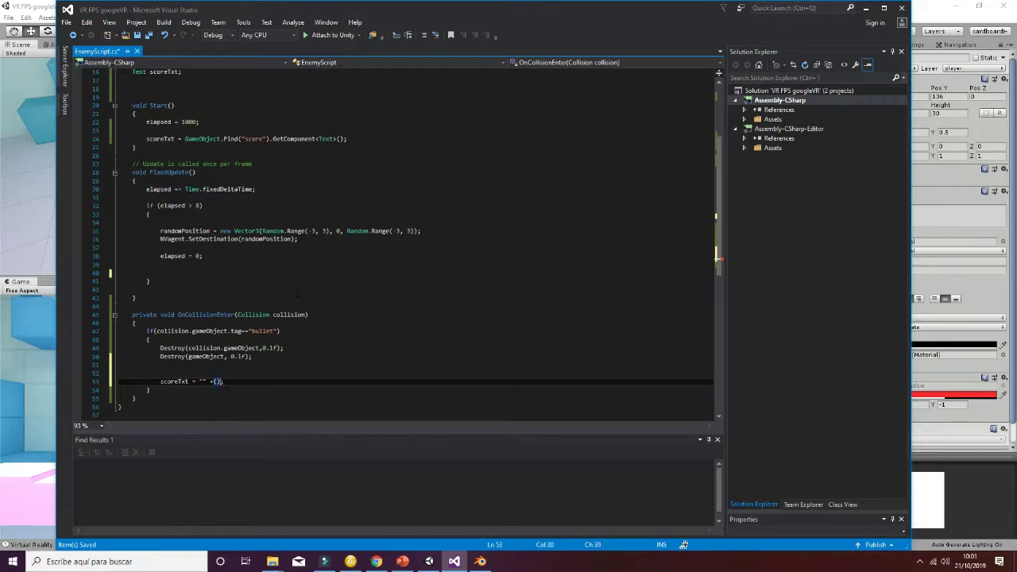
{"action": "type", "text": "int)"}
{"action": "key", "text": "BackSpace"}
{"action": "key", "text": "Left"}
{"action": "key", "text": "BackSpace"}
{"action": "type", "text": ".Parse(scoreTxt.text)+1"}
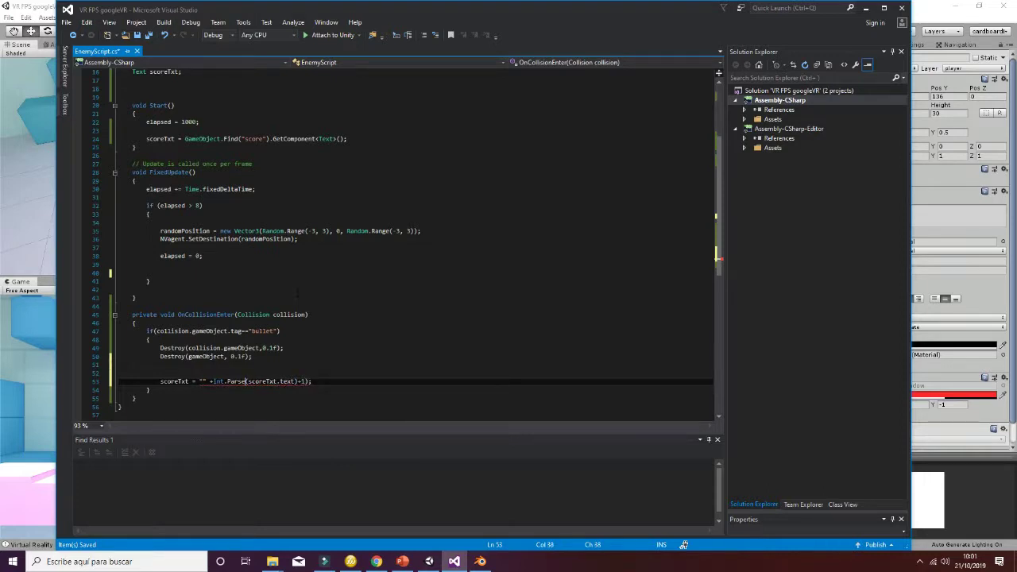
{"action": "type", "text": "("}
- Give scoreTxt its .text property and rejoin the split score statement onto line 53
{"action": "scroll", "coordinate": [305, 393], "scroll_direction": "down", "scroll_amount": 1}
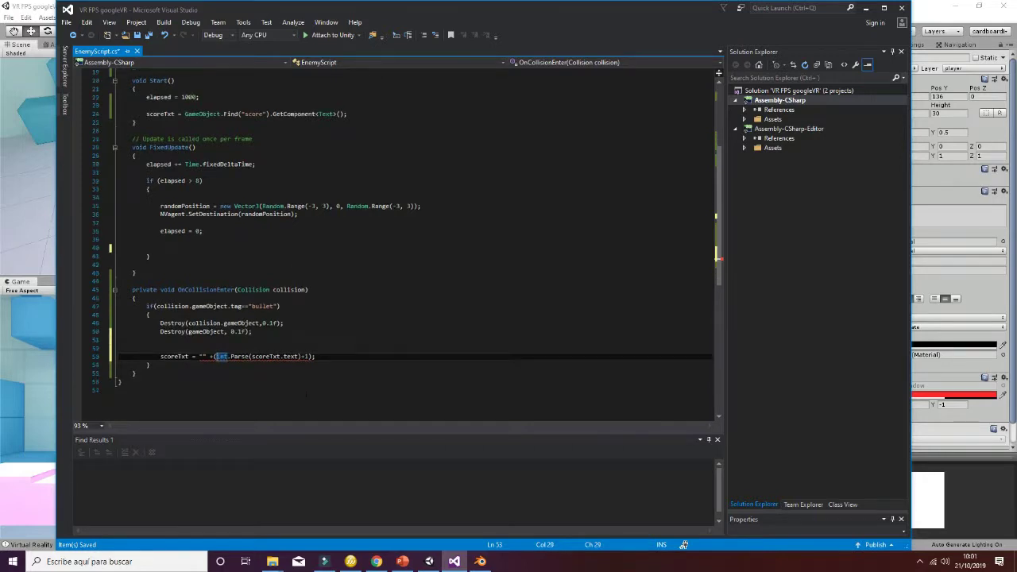
{"action": "mouse_move", "coordinate": [267, 357]}
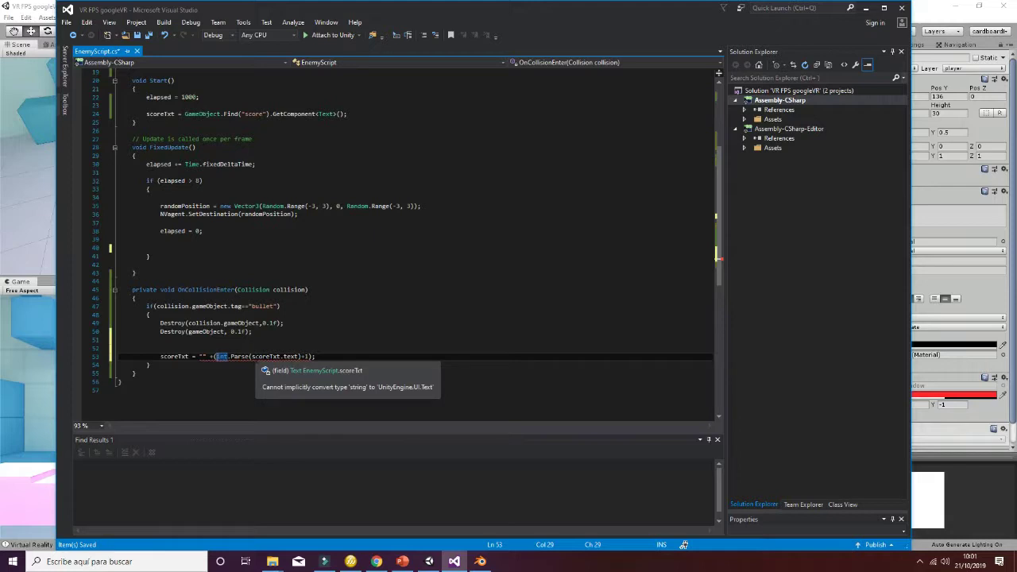
{"action": "left_click", "coordinate": [189, 356]}
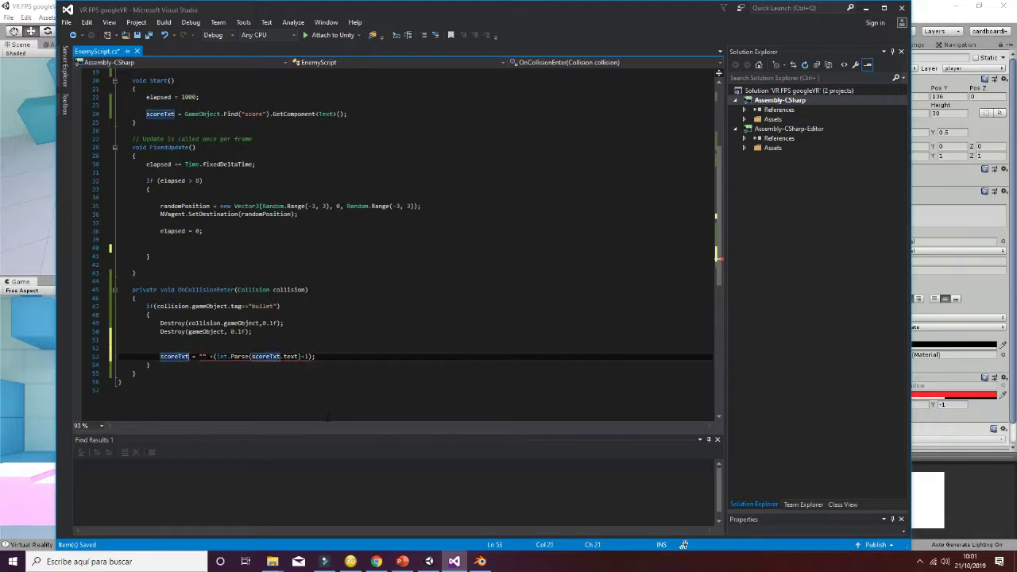
{"action": "type", "text": ".tex"}
{"action": "key", "text": "Return"}
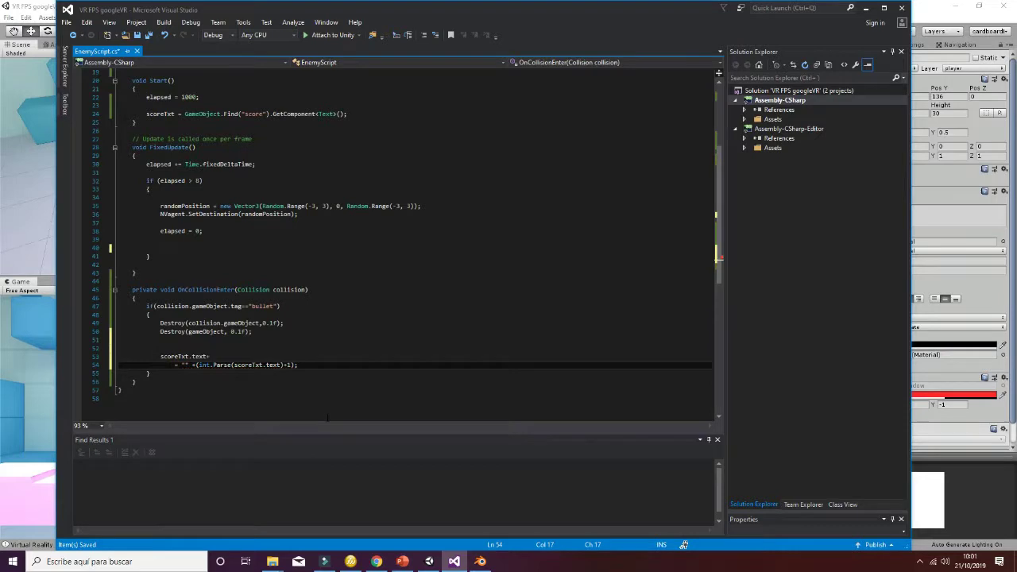
{"action": "key", "text": "BackSpace"}
{"action": "key", "text": "BackSpace"}
{"action": "key", "text": "BackSpace"}
{"action": "key", "text": "BackSpace"}
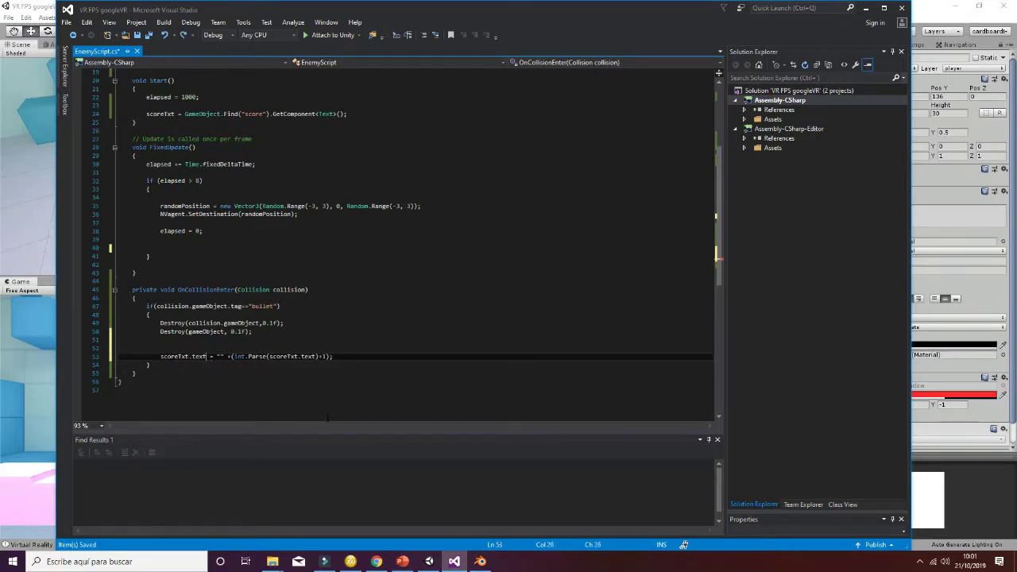
{"action": "left_click", "coordinate": [386, 282]}
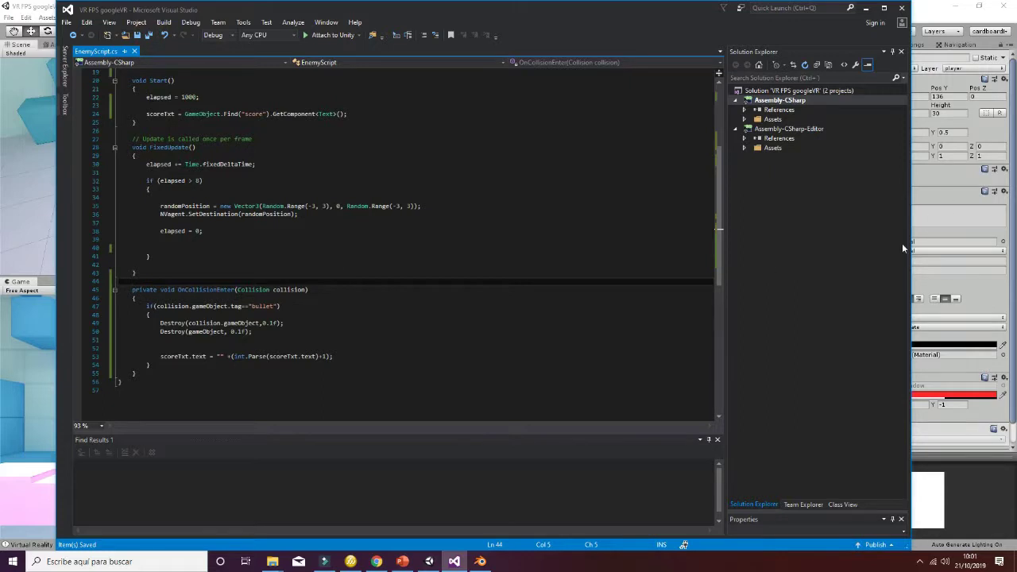
- Play the game and shoot the enemy to confirm the score goes from 0 to 1
{"action": "left_click", "coordinate": [928, 11]}
{"action": "left_click", "coordinate": [475, 31]}
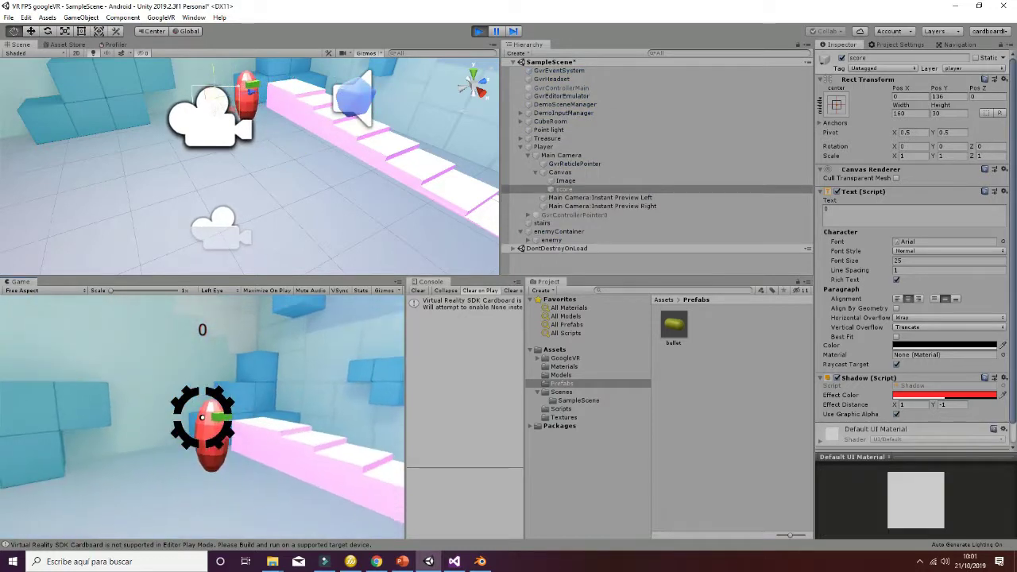
{"action": "left_click", "coordinate": [213, 354]}
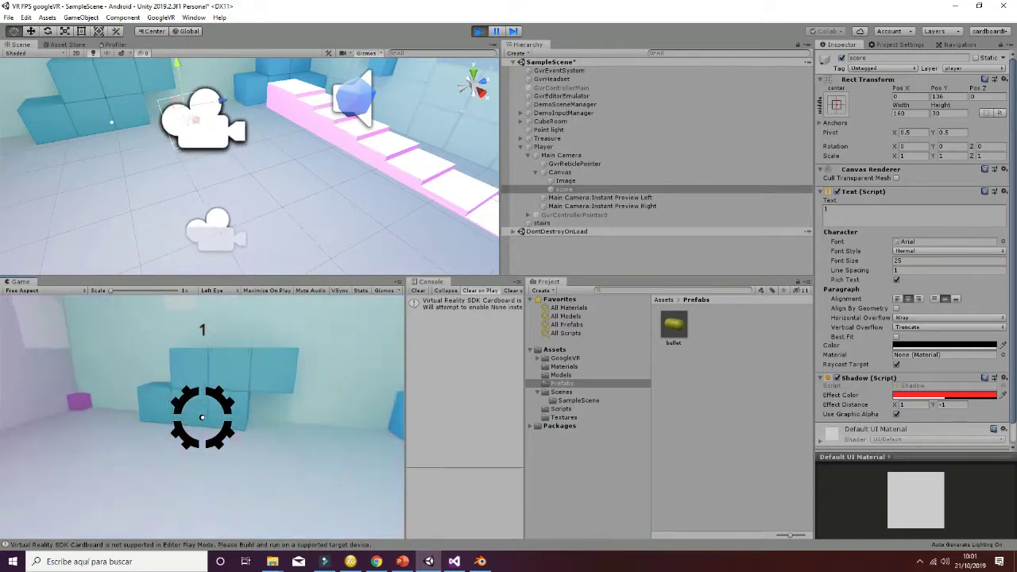
{"action": "key", "text": "ctrl+p"}
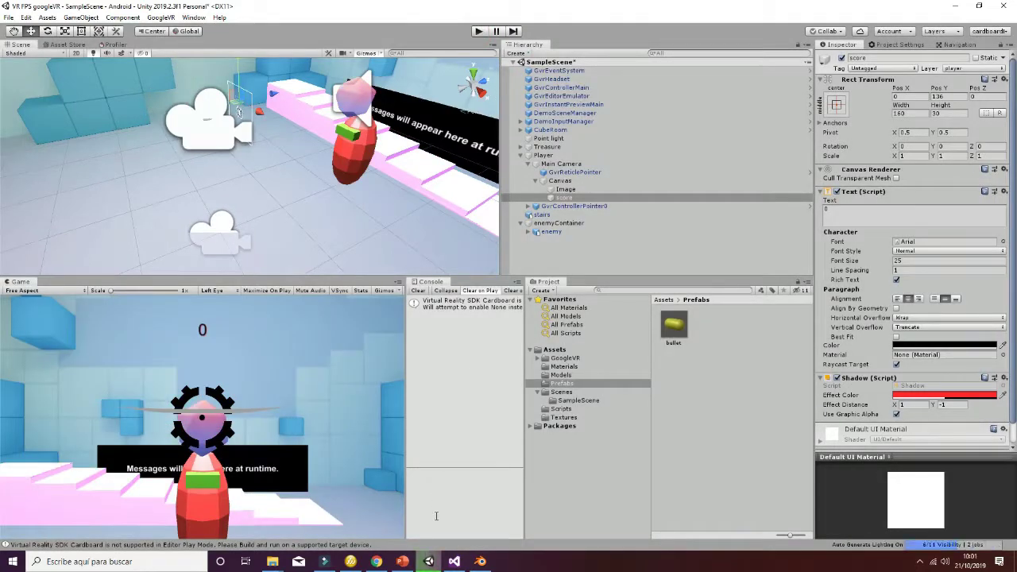
- Drag enemyContainer from the Hierarchy into Assets/Prefabs to make it a prefab
{"action": "left_click", "coordinate": [454, 561]}
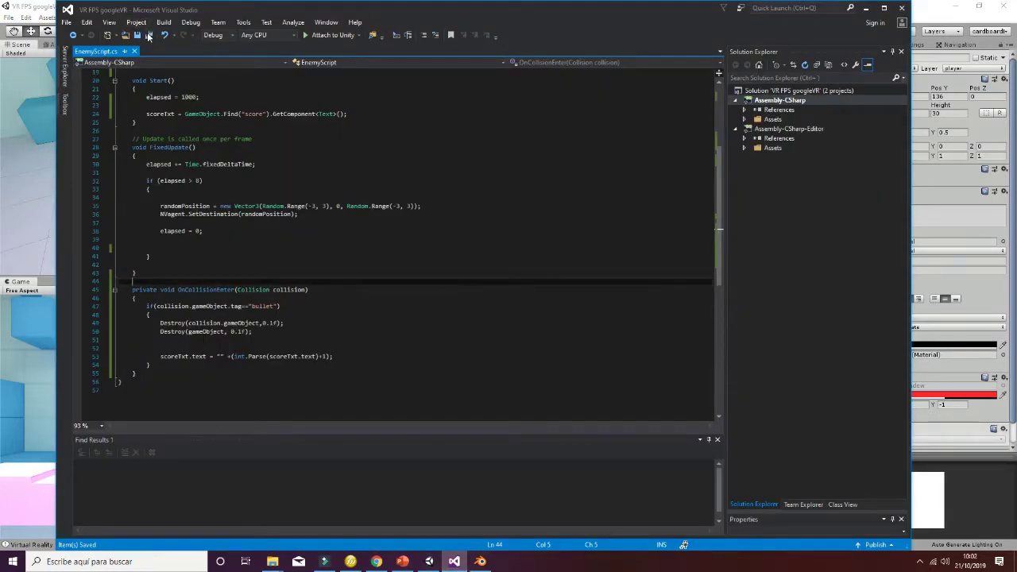
{"action": "left_click", "coordinate": [934, 17]}
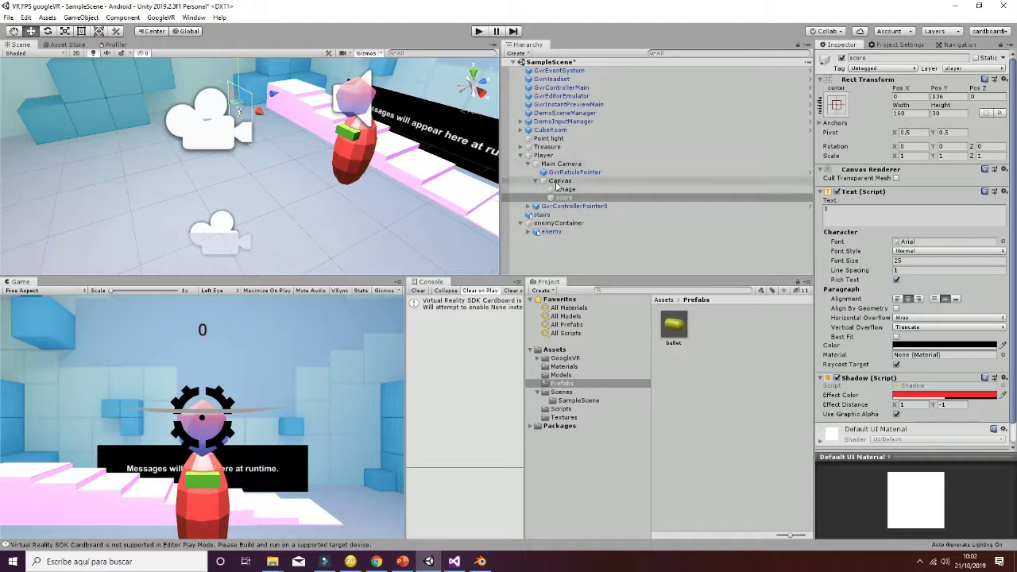
{"action": "left_click", "coordinate": [521, 155]}
{"action": "left_click_drag", "start_coordinate": [531, 165], "coordinate": [717, 324]}
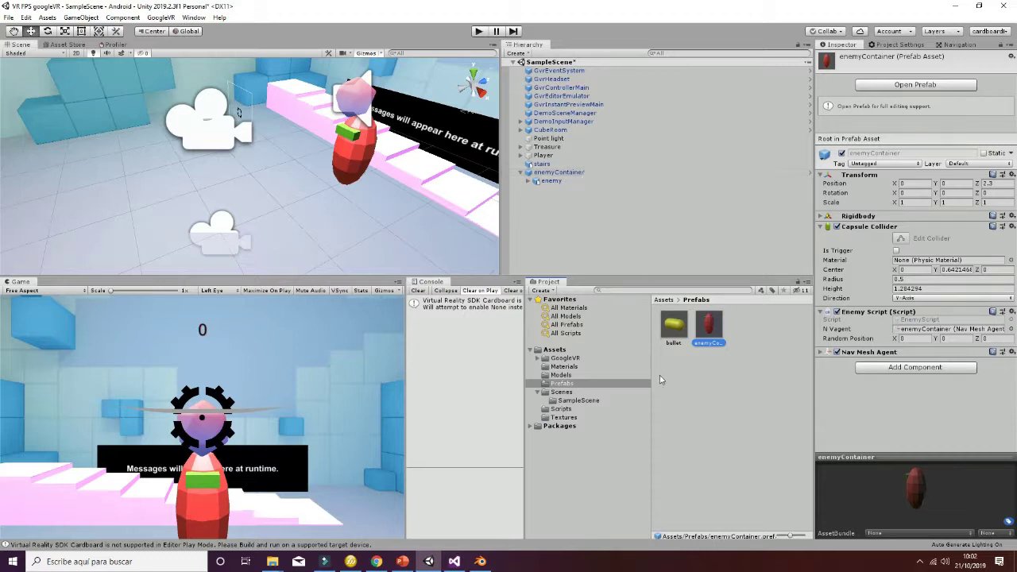
- Declare a public GameObject field for the enemy prefab below scoreTxt
{"action": "left_click", "coordinate": [458, 563]}
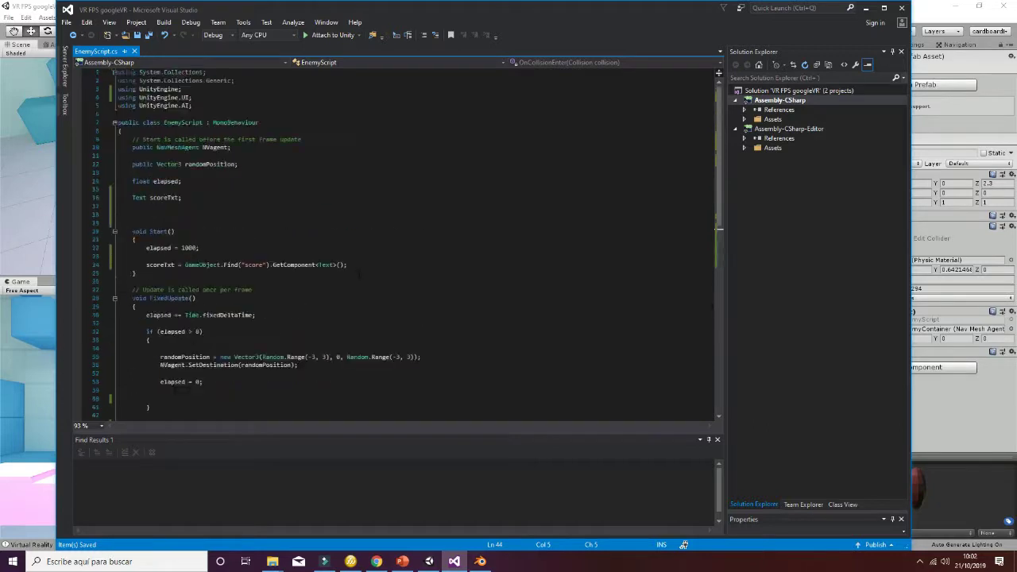
{"action": "scroll", "coordinate": [192, 197], "scroll_direction": "down", "scroll_amount": 7}
{"action": "scroll", "coordinate": [191, 197], "scroll_direction": "down", "scroll_amount": 3}
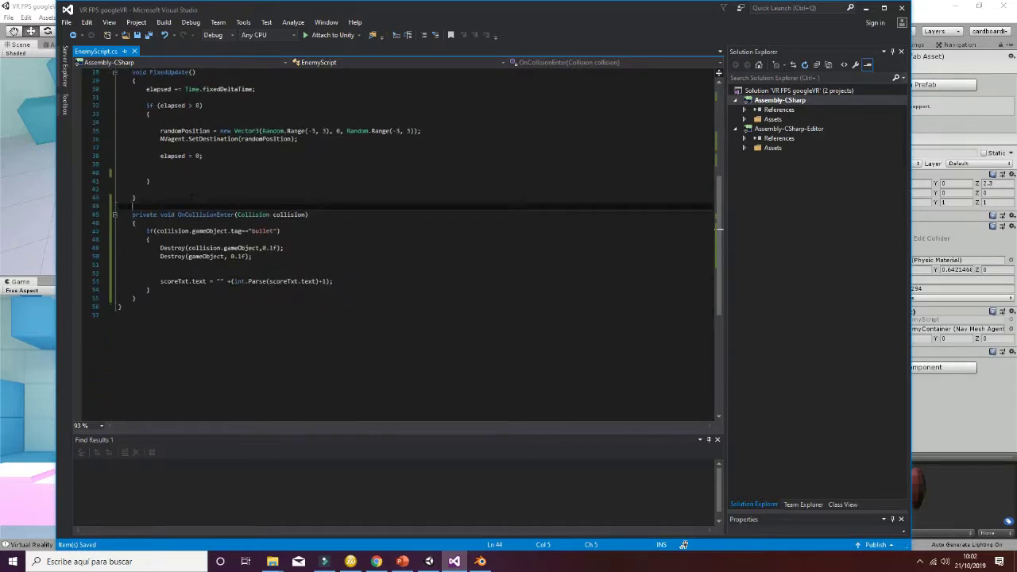
{"action": "scroll", "coordinate": [192, 197], "scroll_direction": "up", "scroll_amount": 7}
{"action": "scroll", "coordinate": [191, 197], "scroll_direction": "up", "scroll_amount": 3}
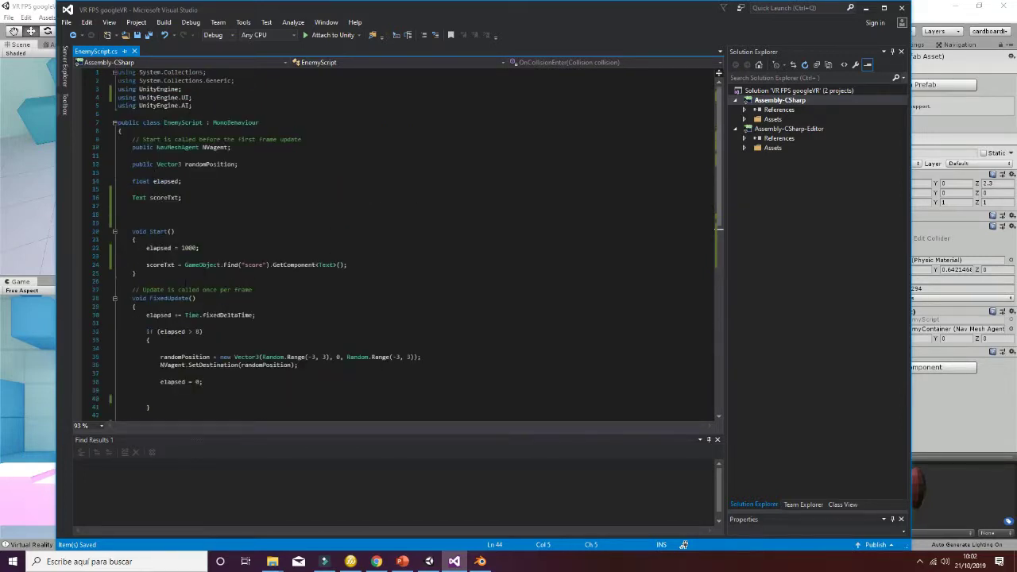
{"action": "left_click", "coordinate": [149, 207]}
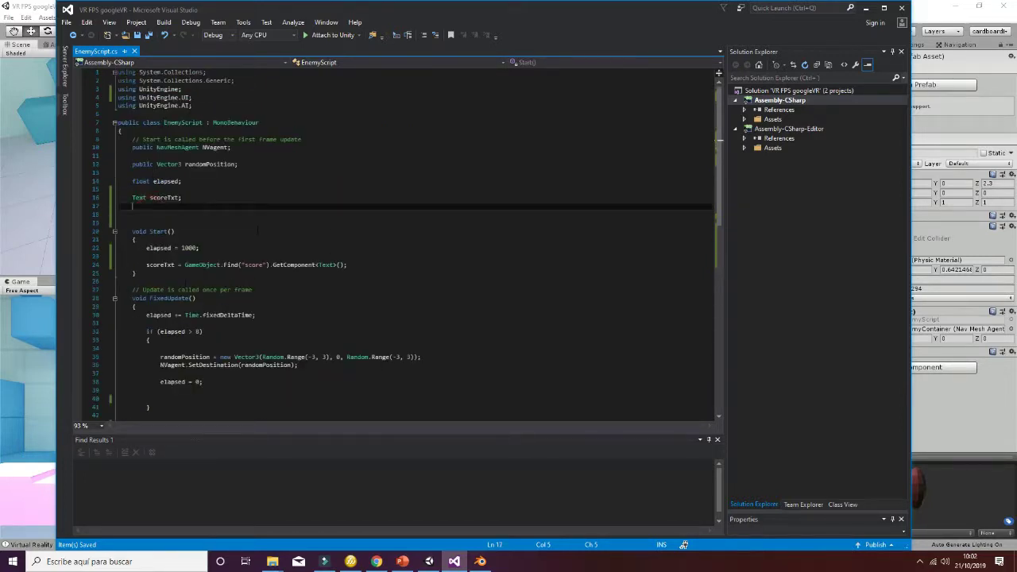
{"action": "key", "text": "Return"}
{"action": "type", "text": "public"}
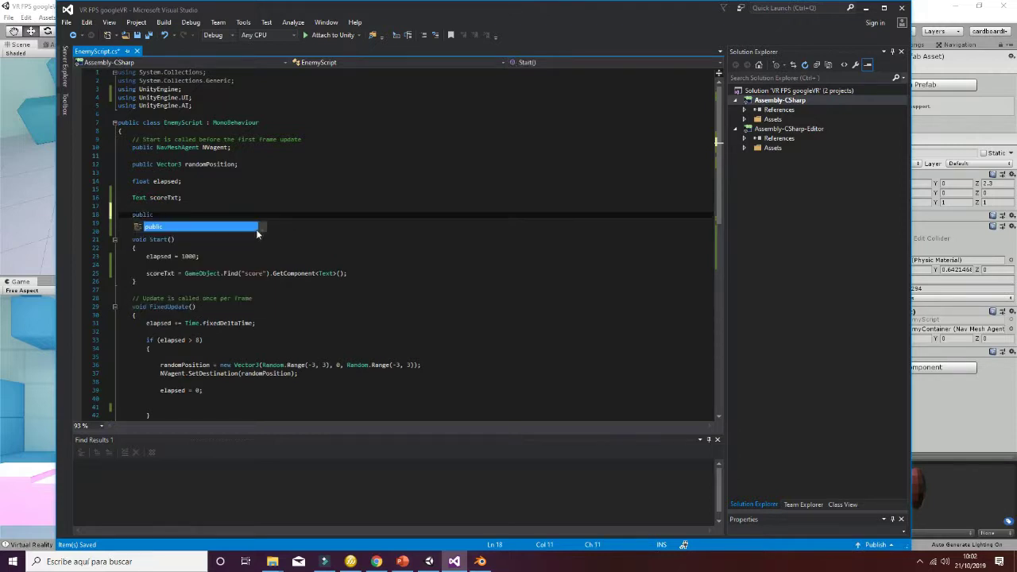
{"action": "type", "text": " GameObject "}
{"action": "type", "text": "t"}
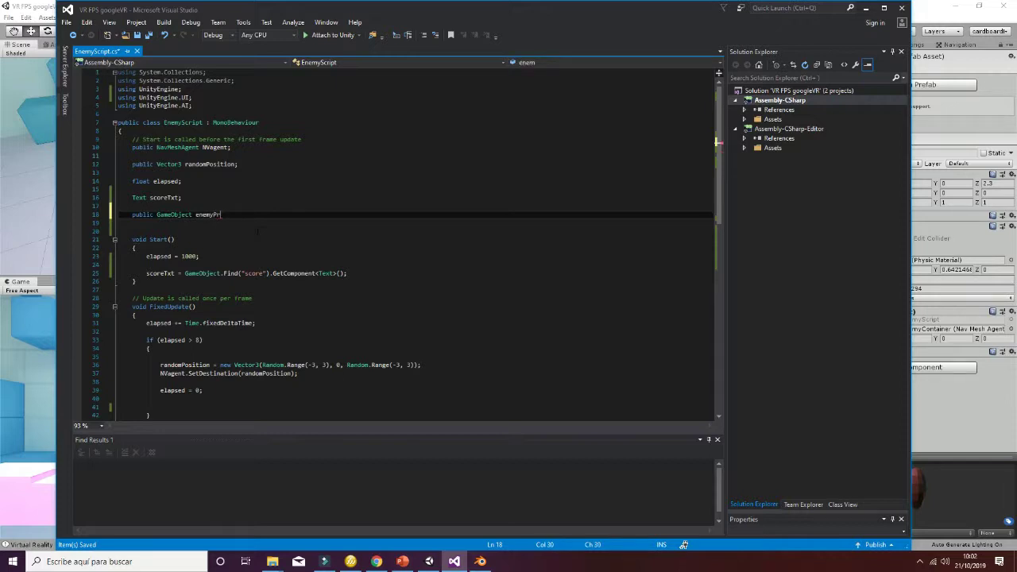
{"action": "type", "text": "b"}
{"action": "double_click", "coordinate": [215, 214]}
- Add Instantiate(enemyPrefab); on a new line after the score update
{"action": "scroll", "coordinate": [397, 238], "scroll_direction": "down", "scroll_amount": 7}
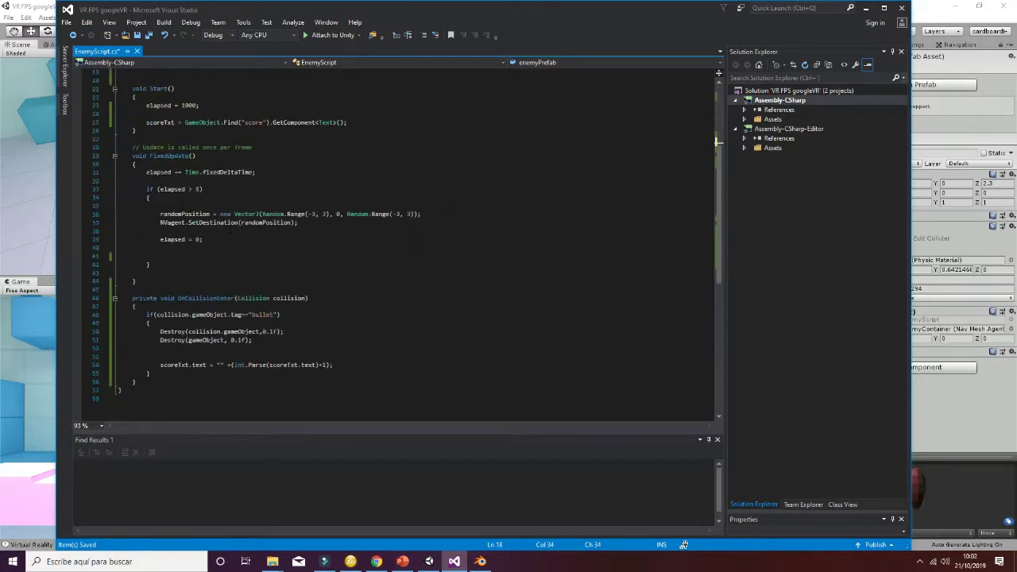
{"action": "scroll", "coordinate": [397, 239], "scroll_direction": "down", "scroll_amount": 2}
{"action": "left_click", "coordinate": [223, 290]}
{"action": "left_click", "coordinate": [358, 289]}
{"action": "key", "text": "Return"}
{"action": "key", "text": "Return"}
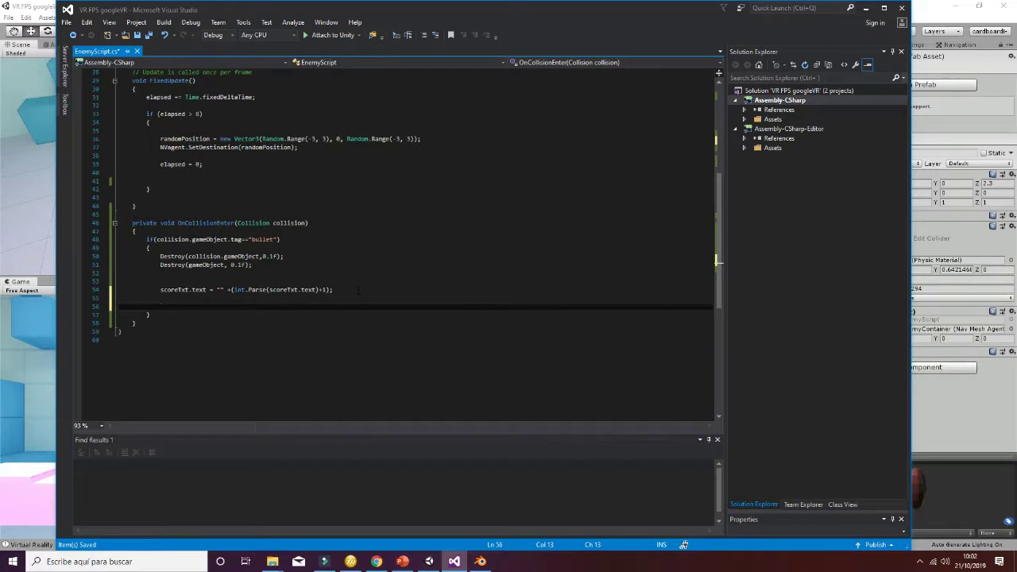
{"action": "type", "text": "Insta"}
{"action": "key", "text": "Tab"}
{"action": "type", "text": "enemyPrefab"}
{"action": "type", "text": ");"}
- Assign the enemyContainer prefab to the Enemy Prefab field and apply all overrides to the prefab
{"action": "left_click", "coordinate": [947, 19]}
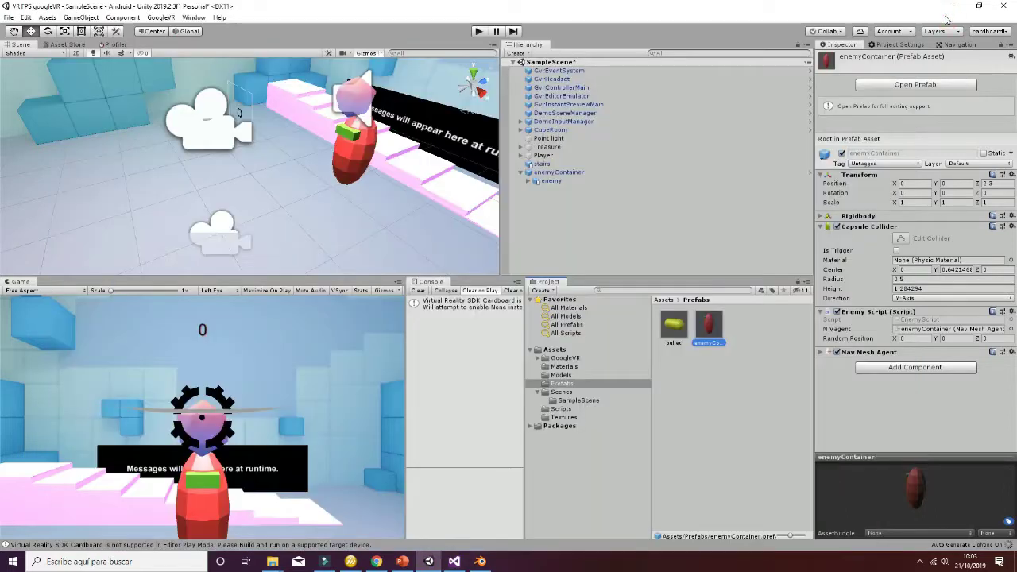
{"action": "left_click", "coordinate": [559, 173]}
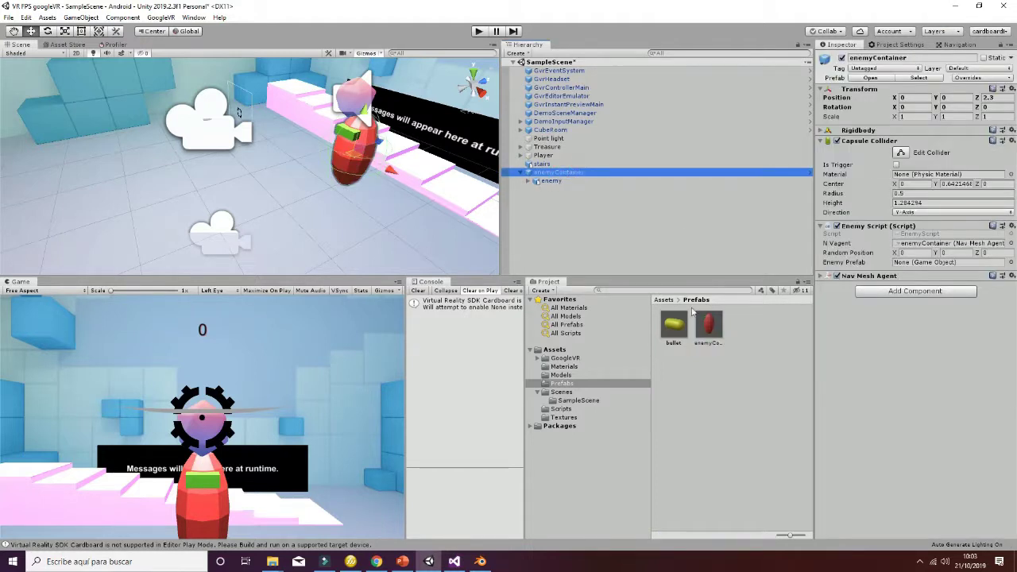
{"action": "left_click_drag", "start_coordinate": [705, 330], "coordinate": [924, 264]}
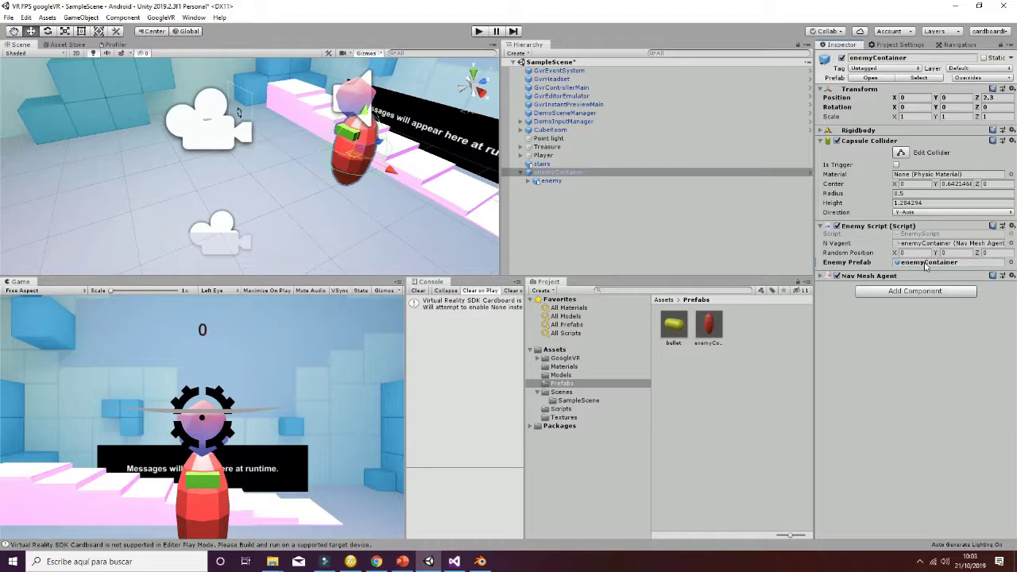
{"action": "left_click", "coordinate": [1002, 77]}
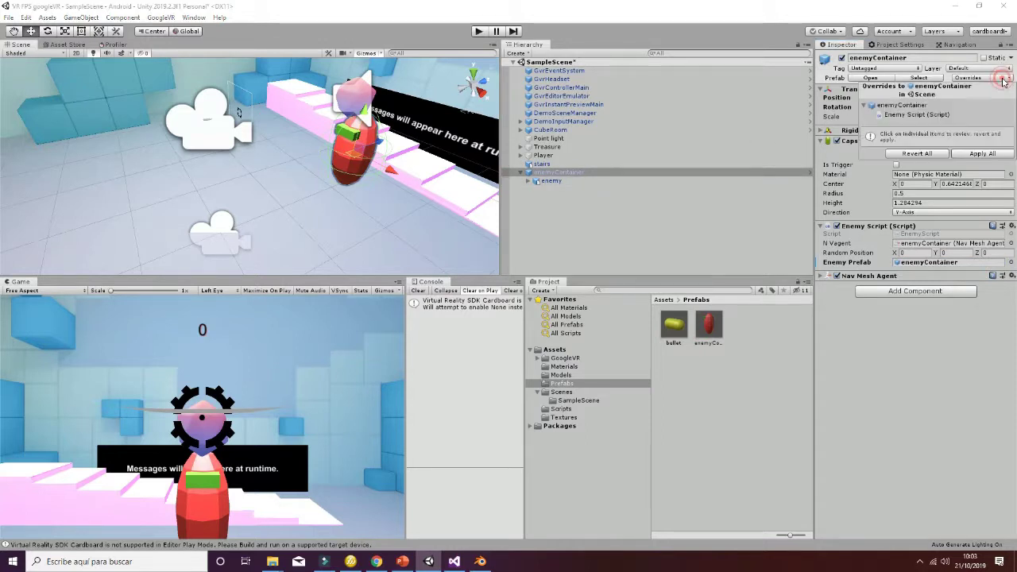
{"action": "left_click", "coordinate": [984, 154]}
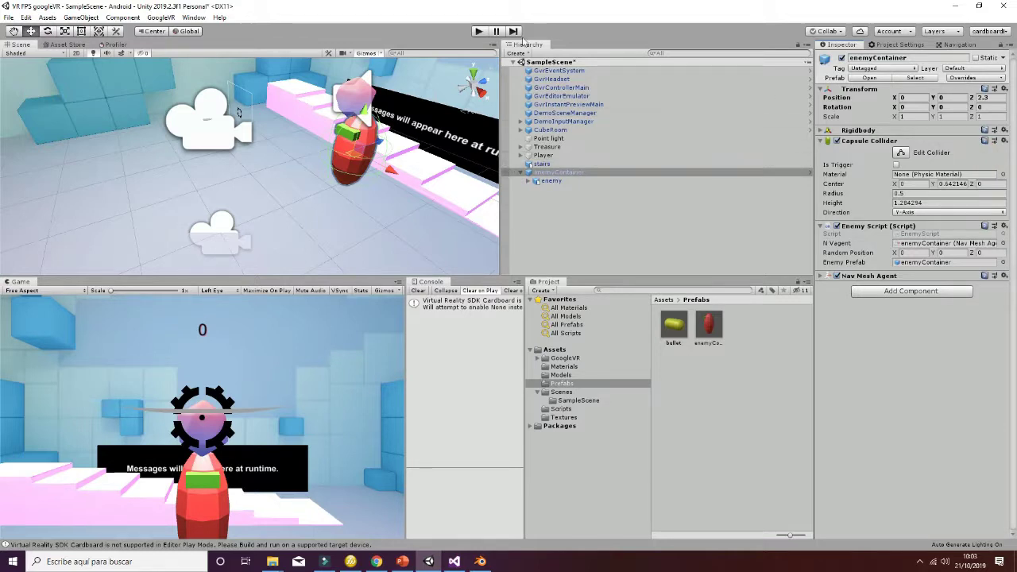
- Play and shoot the enemy twice, watching the score reach 2 as clones respawn, then stop
{"action": "left_click", "coordinate": [479, 35]}
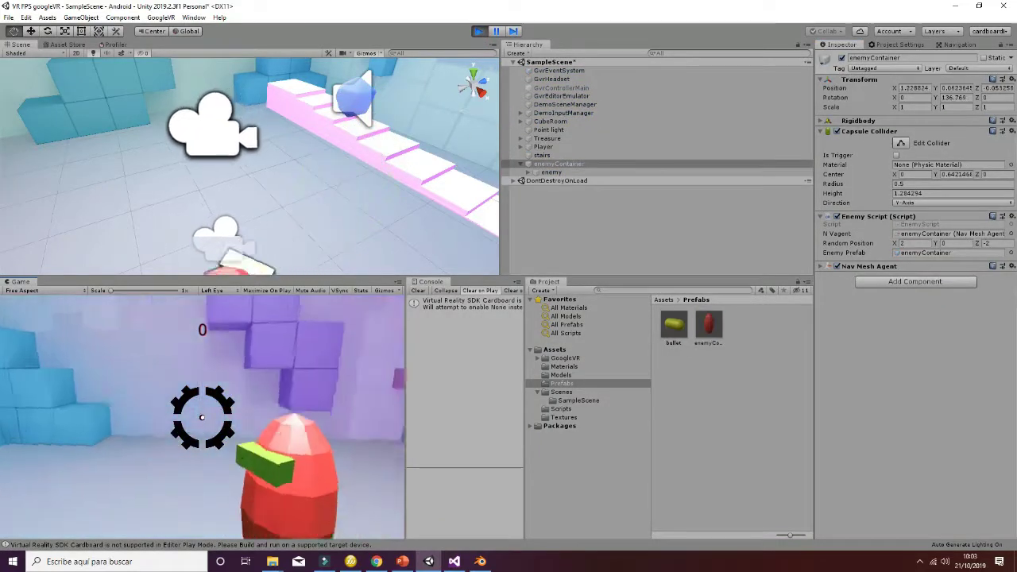
{"action": "left_click", "coordinate": [202, 417]}
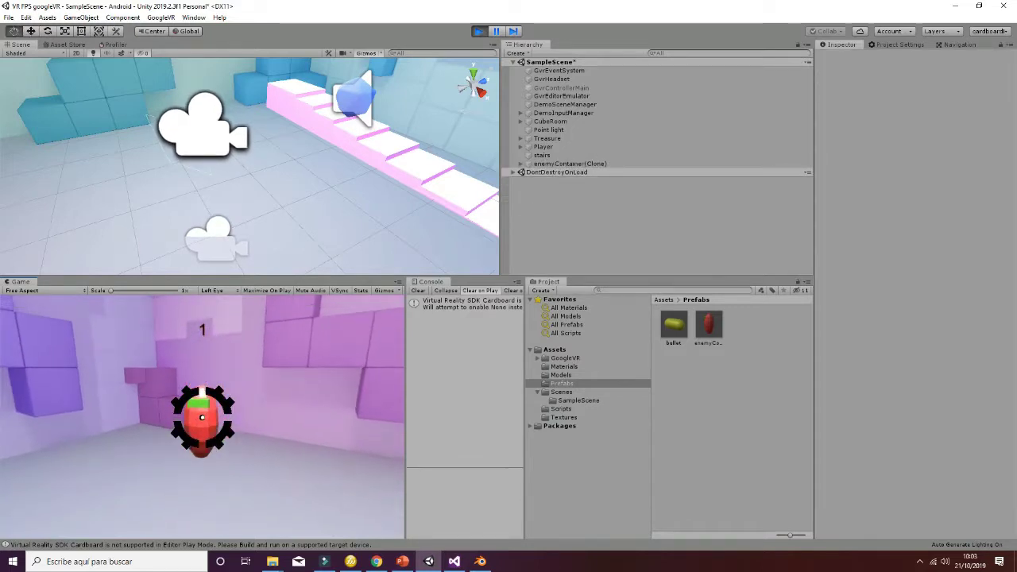
{"action": "left_click", "coordinate": [202, 417]}
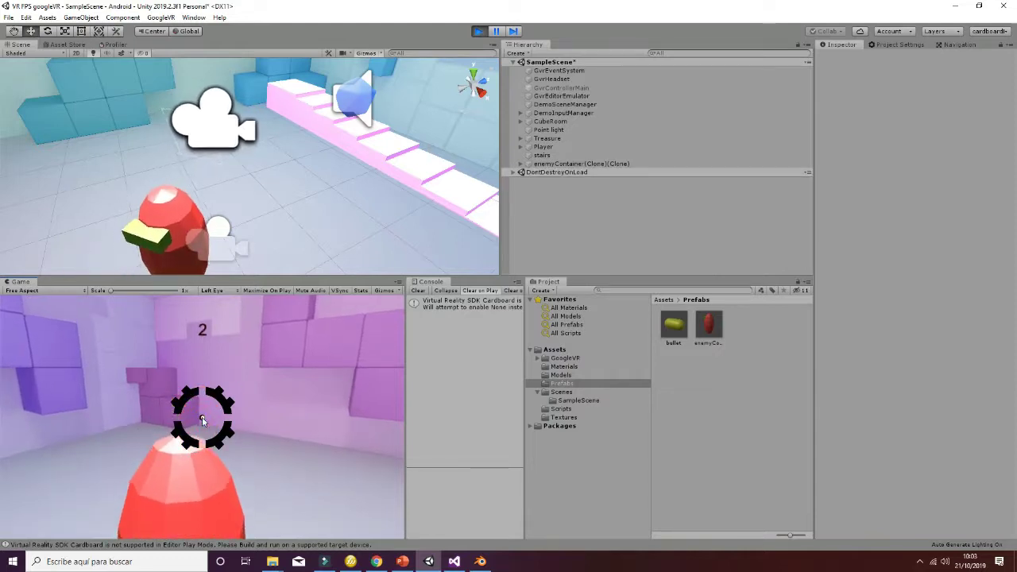
{"action": "left_click", "coordinate": [478, 31]}
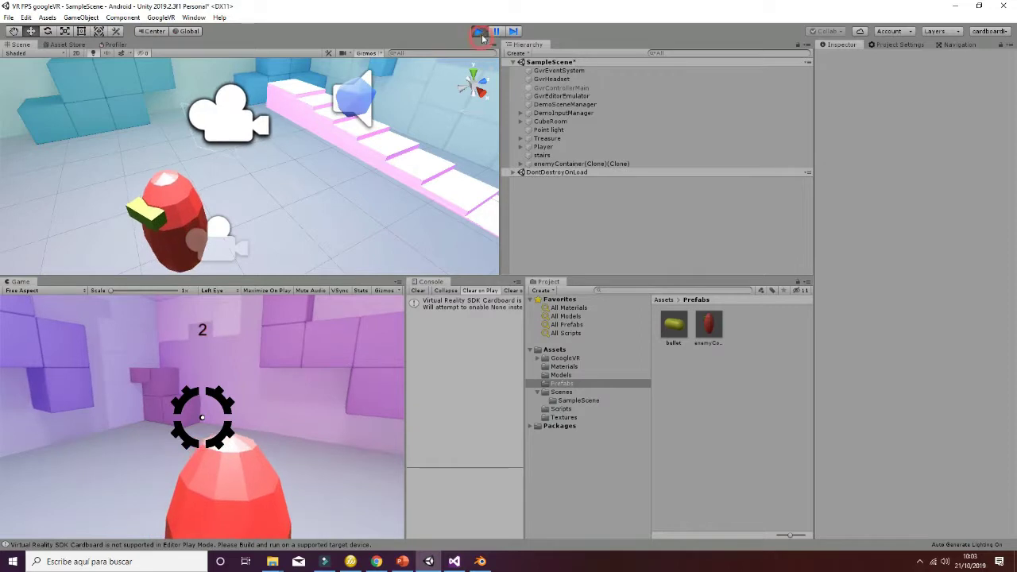
- Copy the randomPosition line from FixedUpdate and paste it above the Instantiate call
{"action": "left_click", "coordinate": [453, 561]}
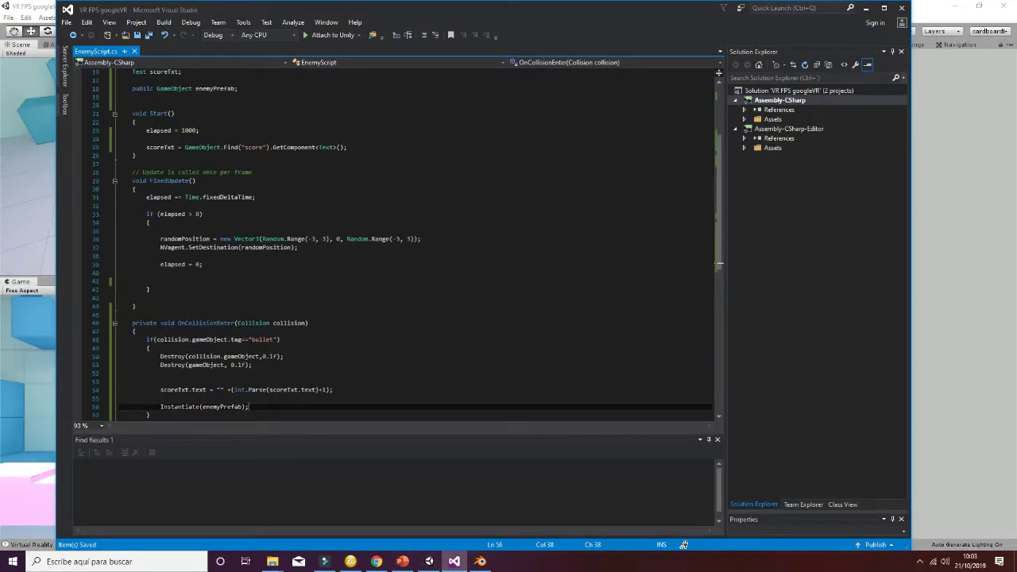
{"action": "left_click_drag", "start_coordinate": [160, 239], "coordinate": [421, 238]}
{"action": "key", "text": "ctrl+c"}
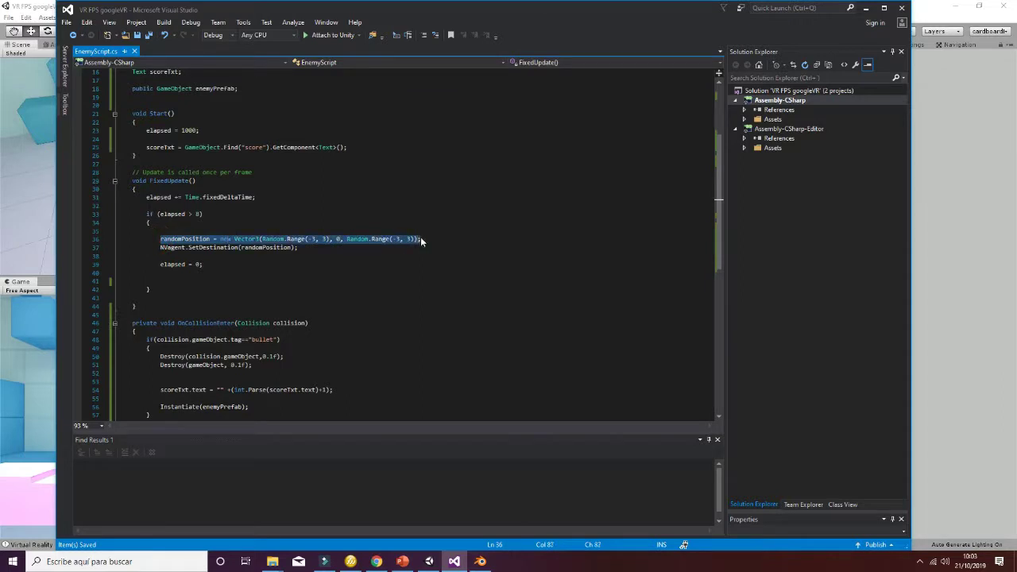
{"action": "scroll", "coordinate": [420, 236], "scroll_direction": "down", "scroll_amount": 3}
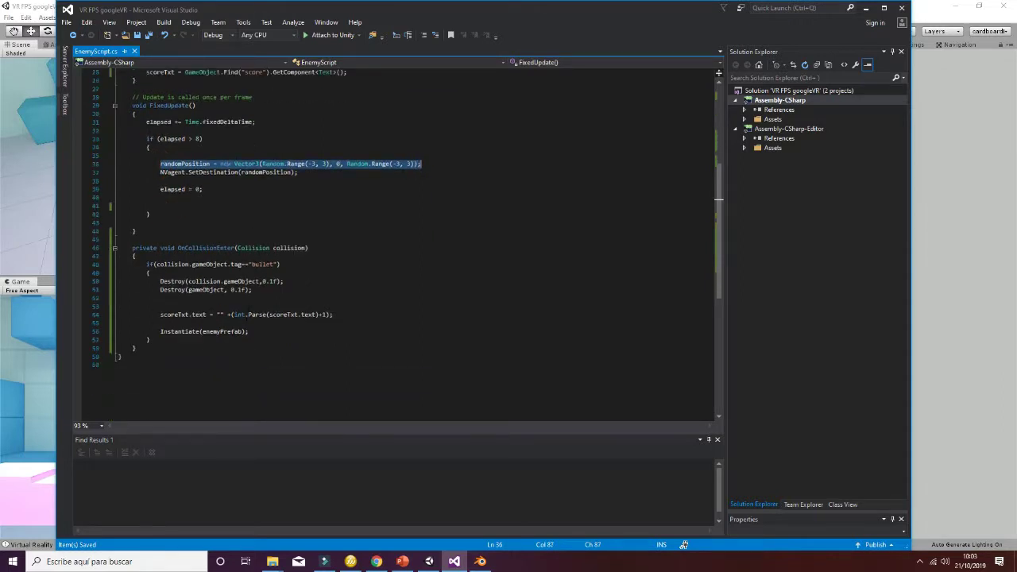
{"action": "left_click", "coordinate": [191, 323]}
{"action": "key", "text": "Return"}
{"action": "key", "text": "ctrl+v"}
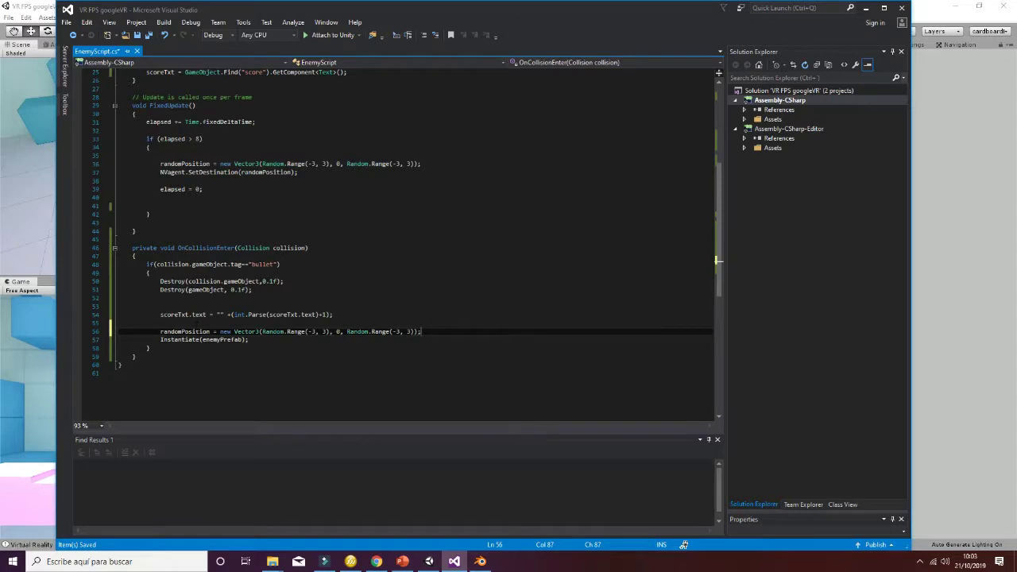
{"action": "type", "text": "Vector"}
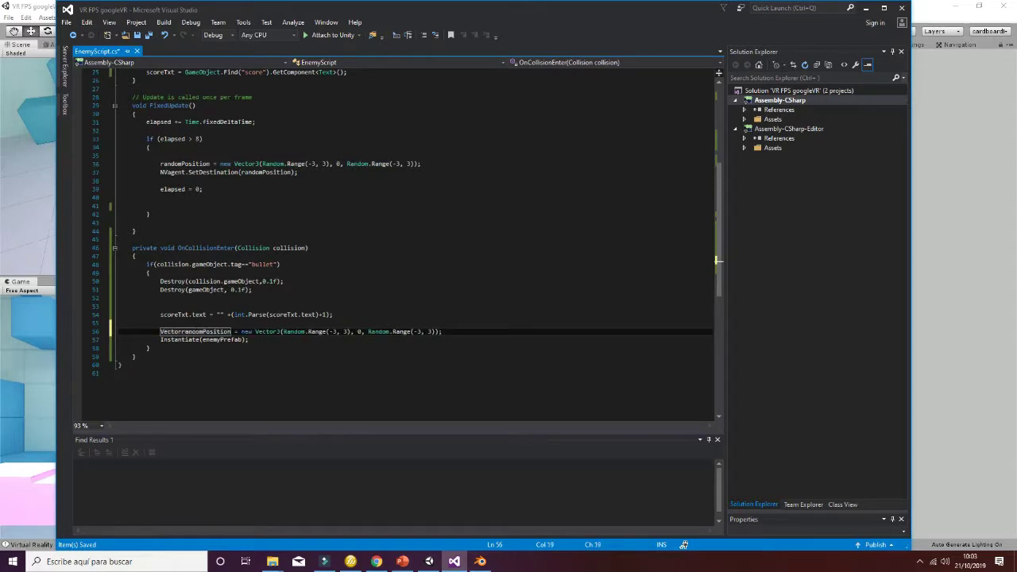
{"action": "key", "text": "BackSpace"}
{"action": "key", "text": "BackSpace"}
{"action": "key", "text": "BackSpace"}
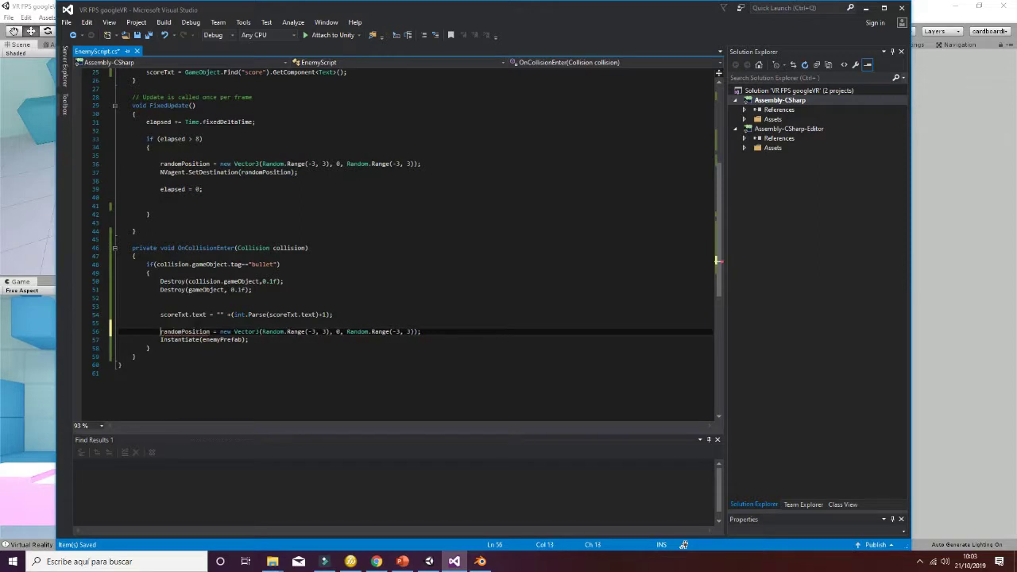
- Store the Instantiate result in a GameObject variable named go
{"action": "scroll", "coordinate": [717, 259], "scroll_direction": "up", "scroll_amount": 8}
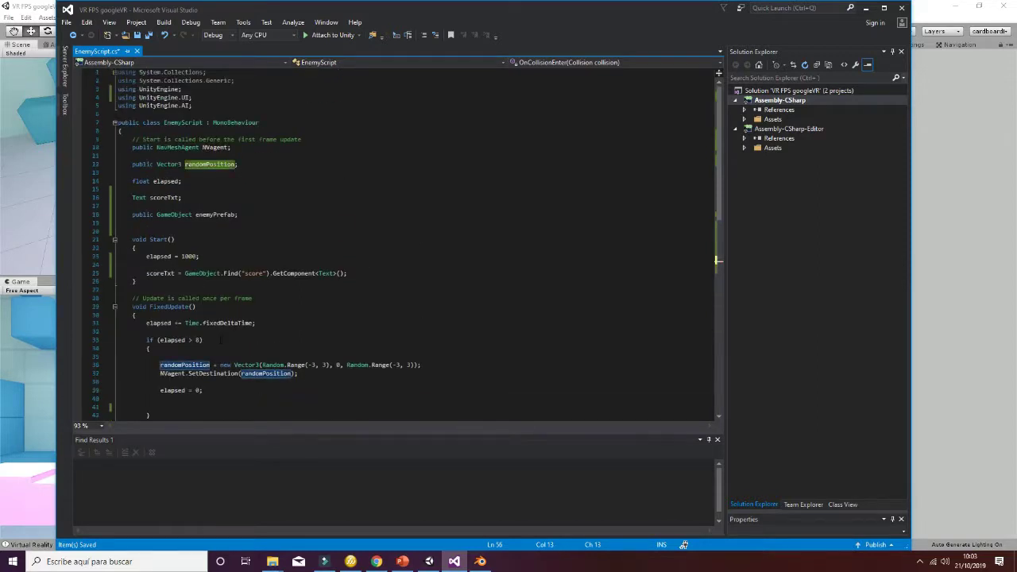
{"action": "scroll", "coordinate": [717, 260], "scroll_direction": "down", "scroll_amount": 5}
{"action": "scroll", "coordinate": [717, 259], "scroll_direction": "down", "scroll_amount": 5}
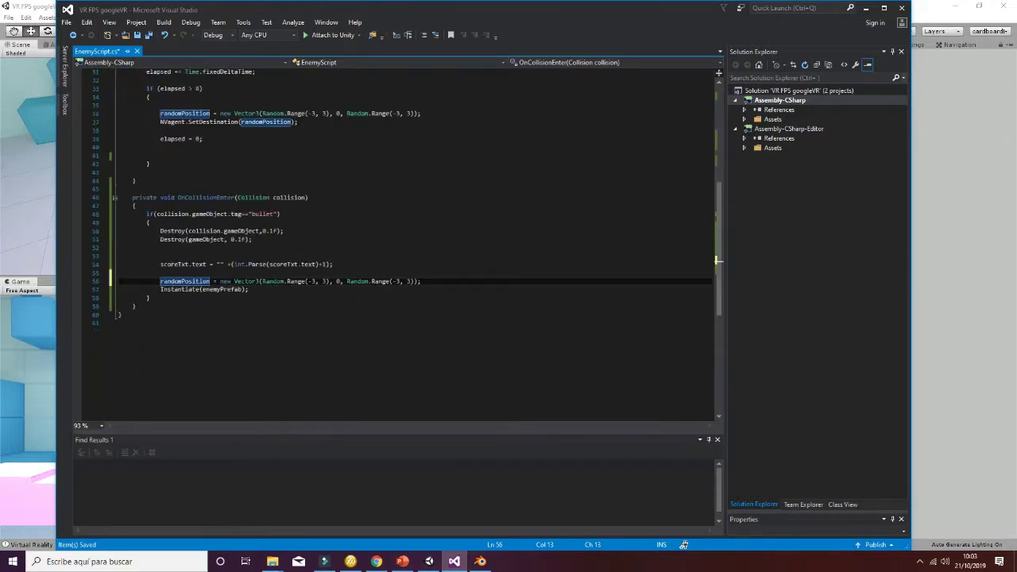
{"action": "left_click", "coordinate": [254, 289]}
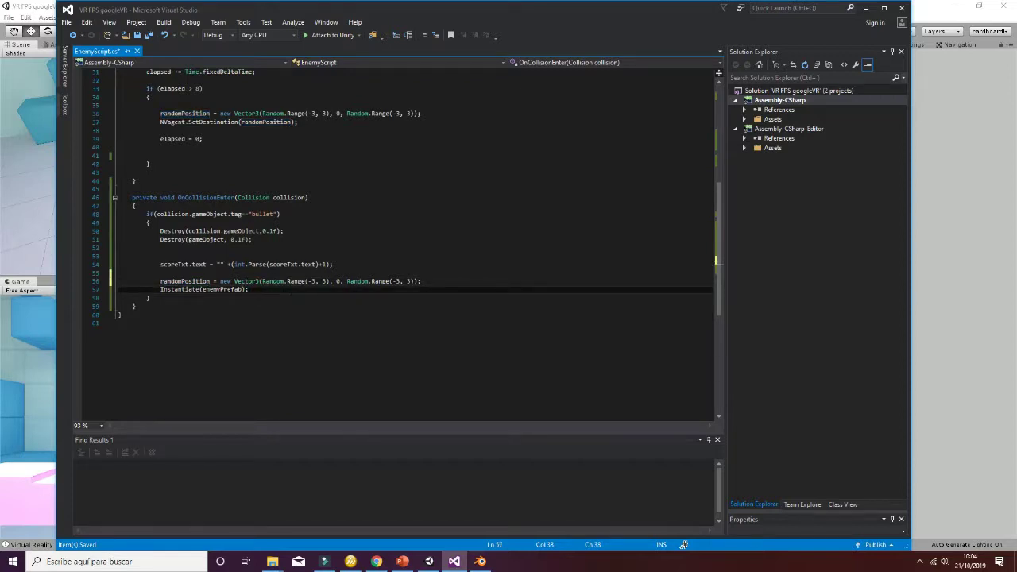
{"action": "key", "text": "Home"}
{"action": "type", "text": "G"}
{"action": "type", "text": "ameObject go="}
{"action": "key", "text": "End"}
- Add go.transform.position = randomPosition; below the spawn call
{"action": "key", "text": "Return"}
{"action": "type", "text": "go.transform.pos"}
{"action": "key", "text": "Tab"}
{"action": "key", "text": "BackSpace"}
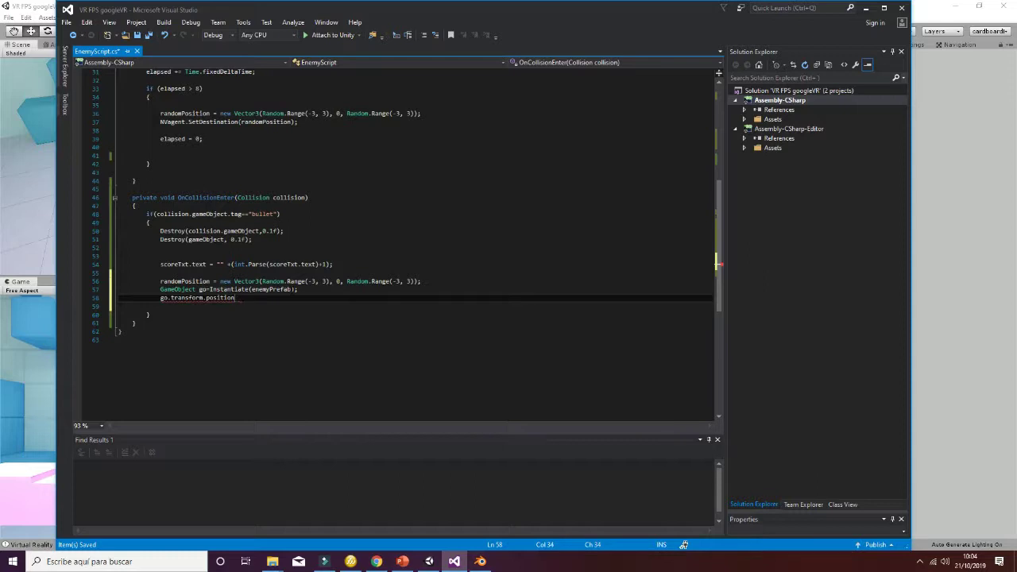
{"action": "key", "text": "ctrl+v"}
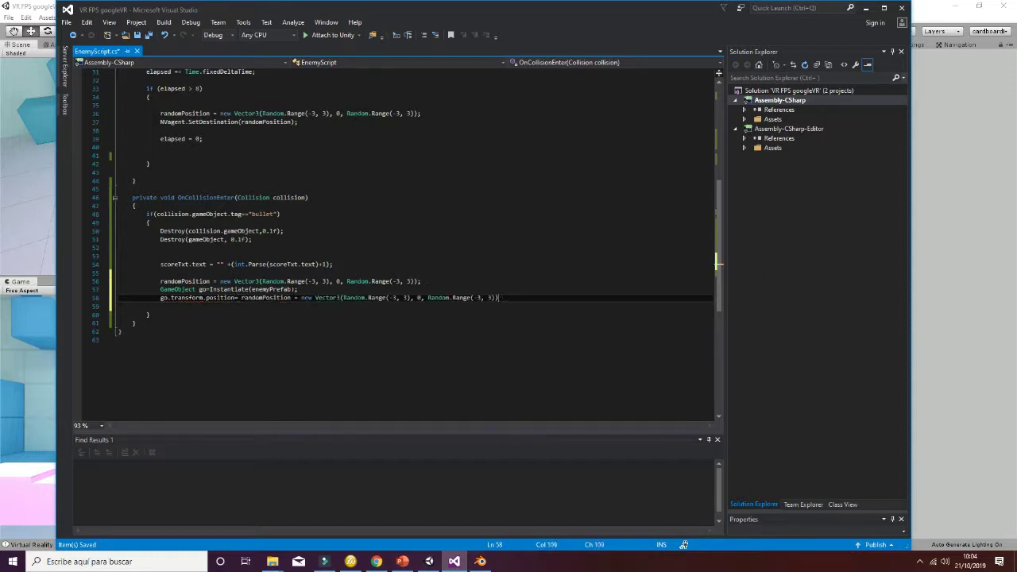
{"action": "key", "text": "BackSpace"}
{"action": "key", "text": "BackSpace"}
{"action": "key", "text": "BackSpace"}
{"action": "key", "text": "BackSpace"}
{"action": "key", "text": "BackSpace"}
{"action": "key", "text": "BackSpace"}
{"action": "key", "text": "BackSpace"}
{"action": "key", "text": "BackSpace"}
{"action": "key", "text": "BackSpace"}
{"action": "key", "text": "BackSpace"}
{"action": "key", "text": "BackSpace"}
{"action": "key", "text": "BackSpace"}
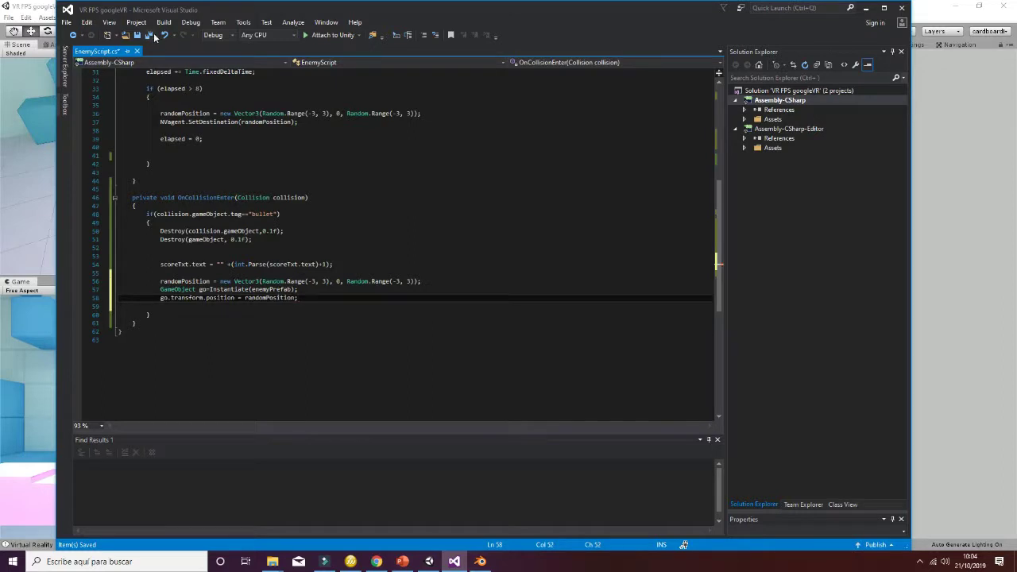
{"action": "left_click", "coordinate": [30, 7]}
- Play-test the random enemy respawns, stop, and save SampleScene
{"action": "left_click", "coordinate": [478, 31]}
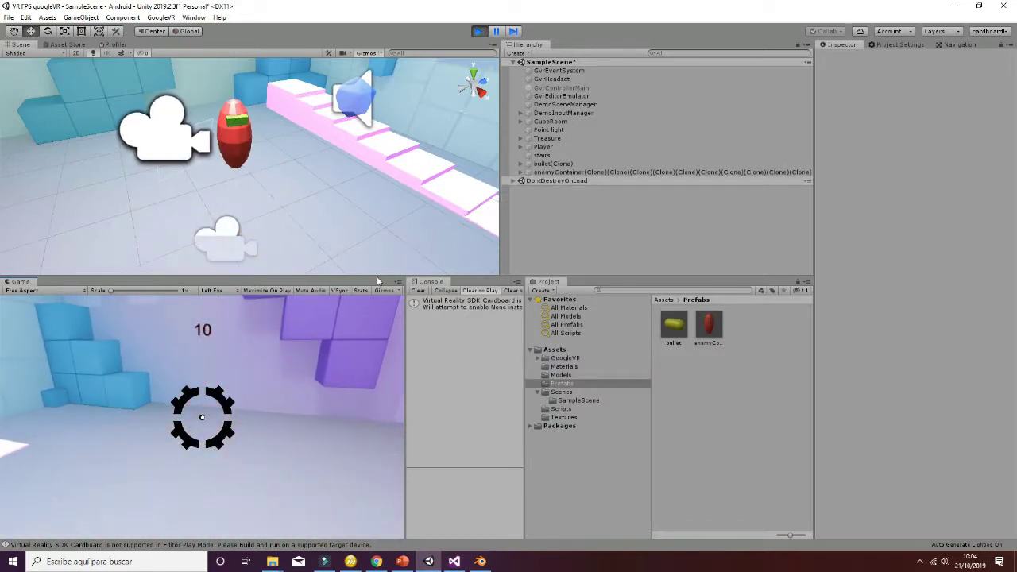
{"action": "left_click", "coordinate": [479, 31]}
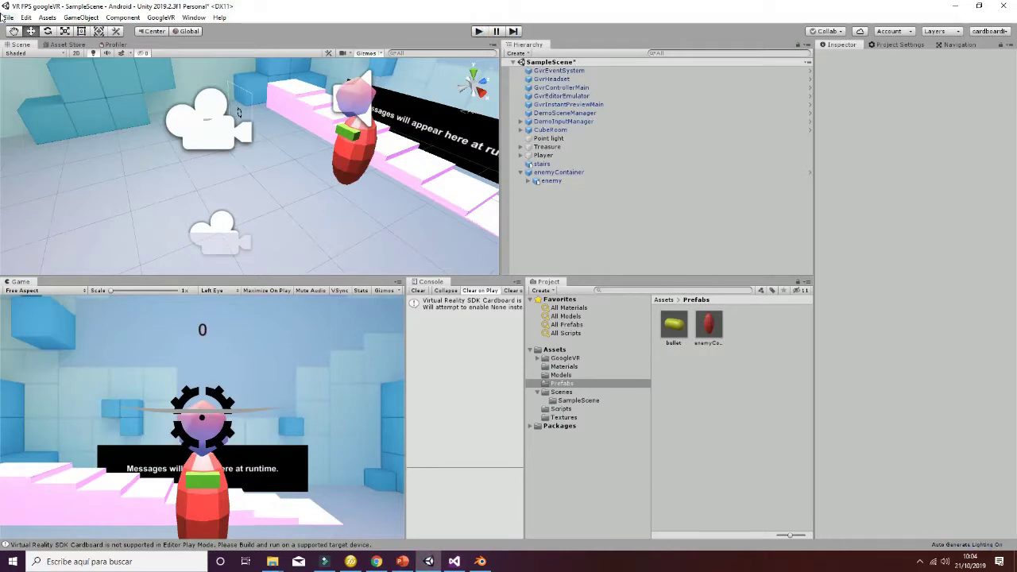
{"action": "left_click", "coordinate": [8, 17]}
{"action": "left_click", "coordinate": [31, 54]}
- Bring up the presentation slide on exporting to an Android device
{"action": "left_click", "coordinate": [8, 17]}
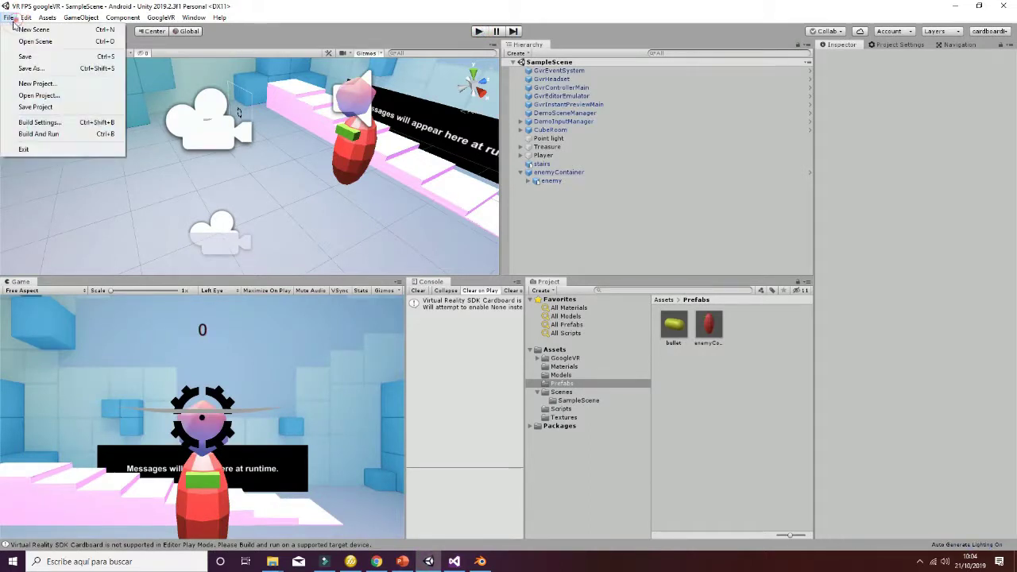
{"action": "left_click", "coordinate": [64, 113]}
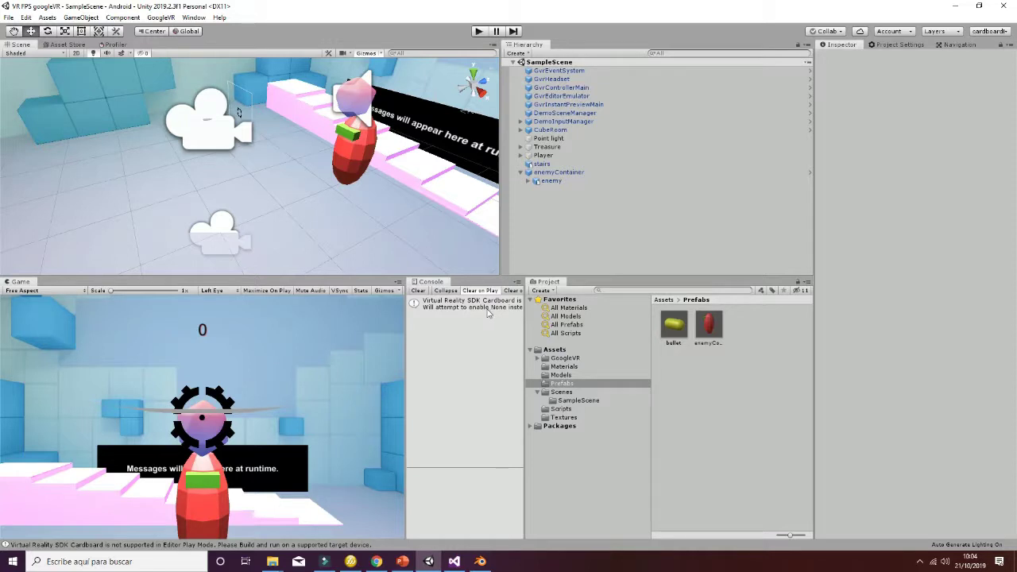
{"action": "left_click", "coordinate": [402, 561]}
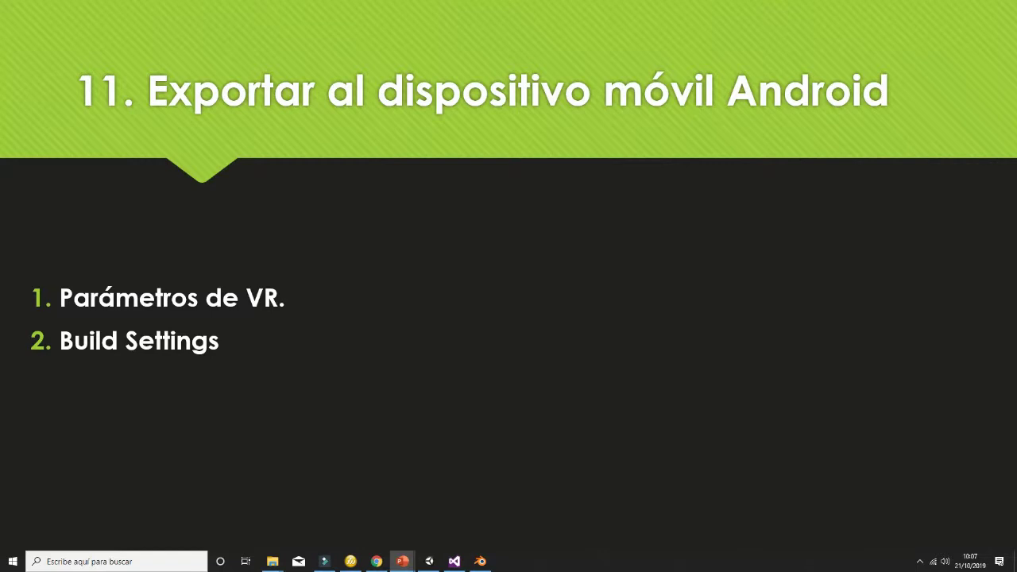
- Use Alt+Tab to leave the export slide and return to the Unity editor
{"action": "key", "text": "alt+Tab"}
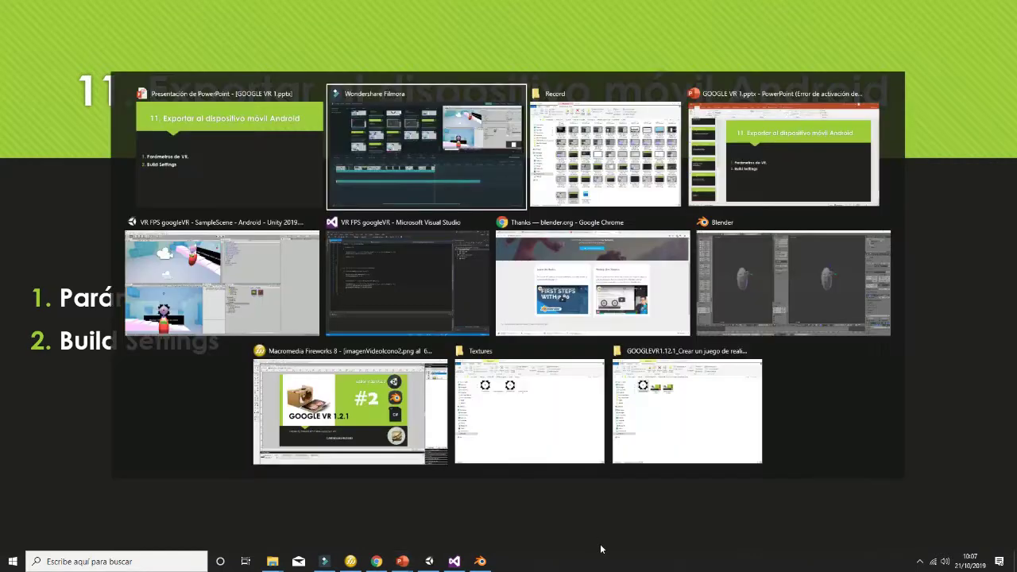
{"action": "key", "text": "alt+Tab"}
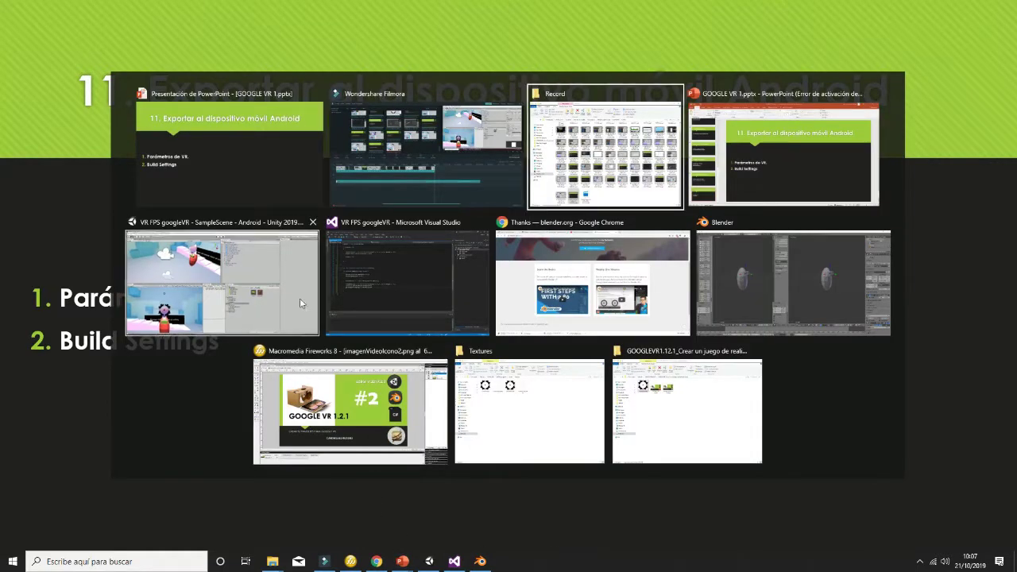
{"action": "left_click", "coordinate": [300, 298]}
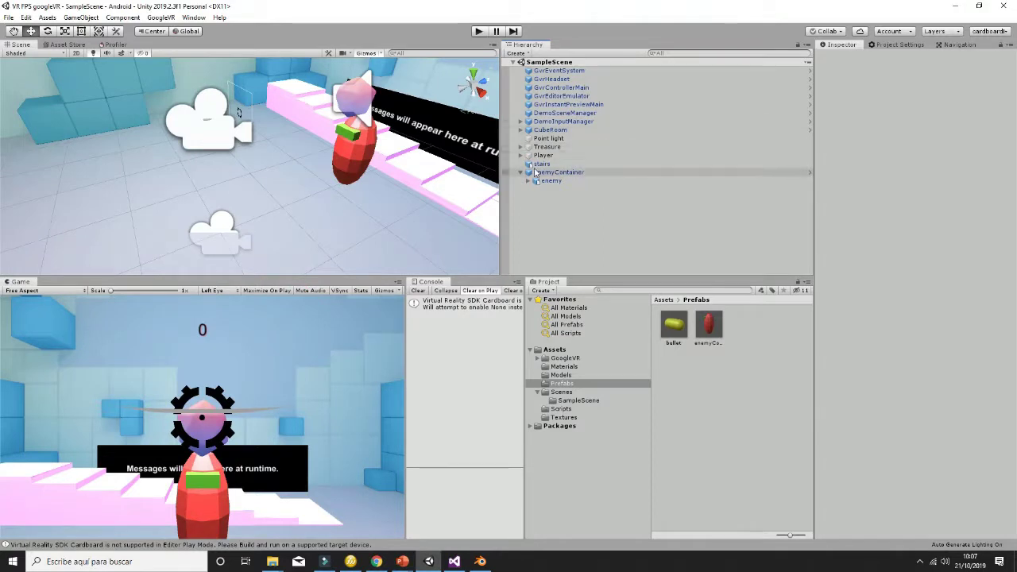
- Open Build Settings and the Android Player Settings, widening the Project Settings panel
{"action": "left_click", "coordinate": [9, 16]}
{"action": "left_click", "coordinate": [74, 124]}
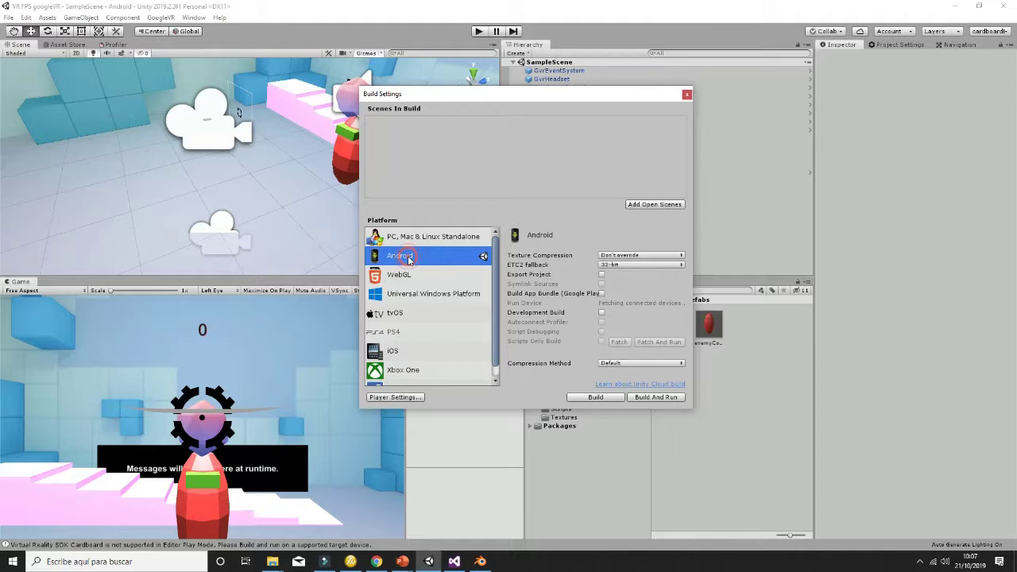
{"action": "left_click", "coordinate": [402, 397]}
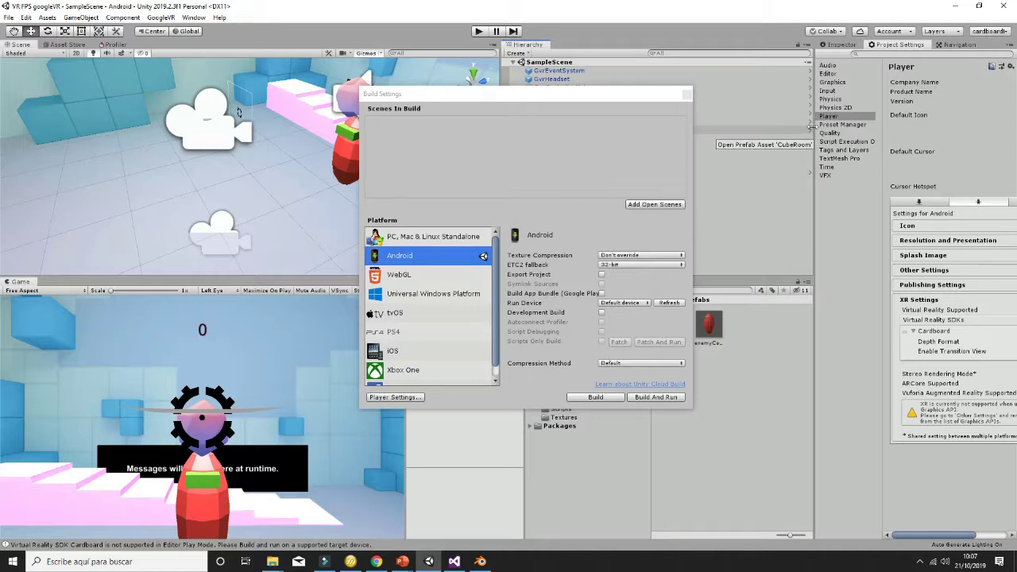
{"action": "left_click_drag", "start_coordinate": [815, 120], "coordinate": [592, 140]}
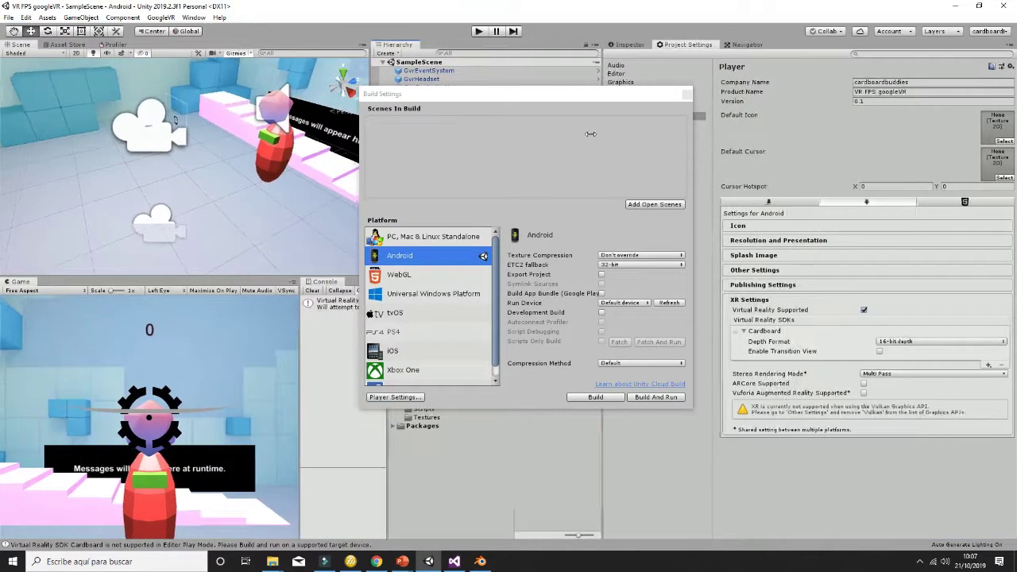
- Check the package name and Minimum API Level 16 in Other Settings, leaving both unchanged
{"action": "left_click", "coordinate": [753, 272]}
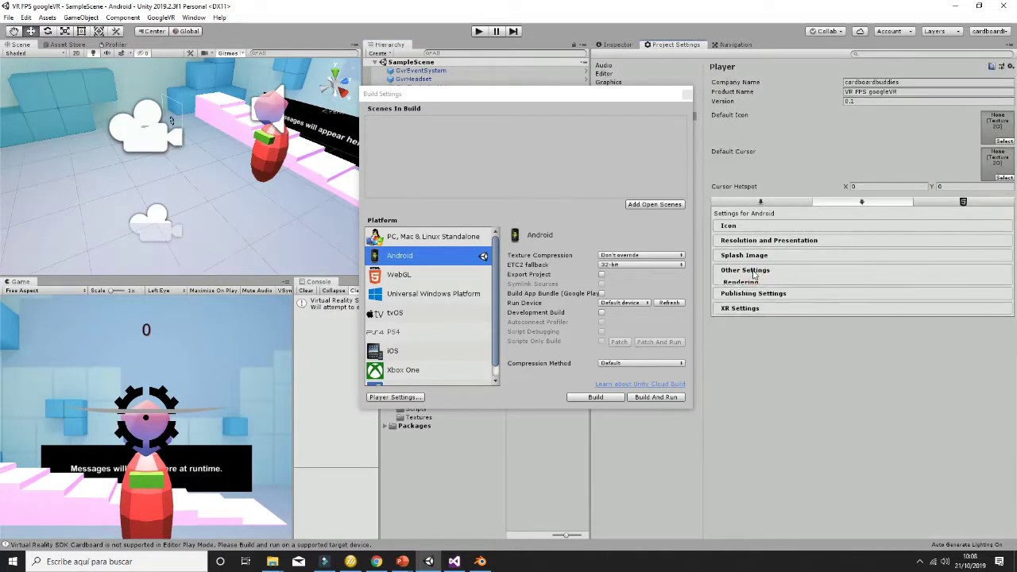
{"action": "scroll", "coordinate": [889, 325], "scroll_direction": "down", "scroll_amount": 3}
{"action": "scroll", "coordinate": [901, 348], "scroll_direction": "down", "scroll_amount": 3}
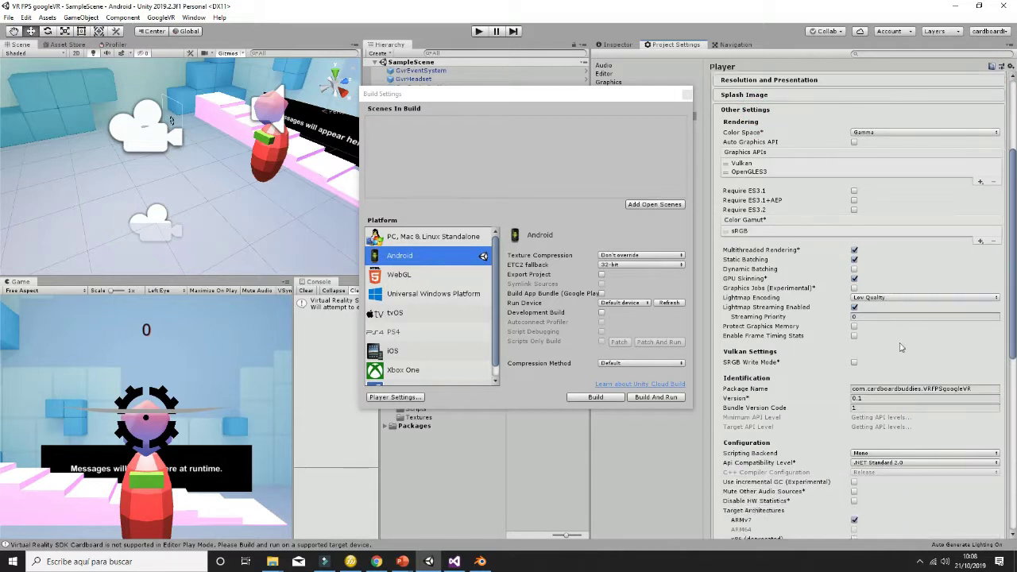
{"action": "left_click", "coordinate": [905, 387]}
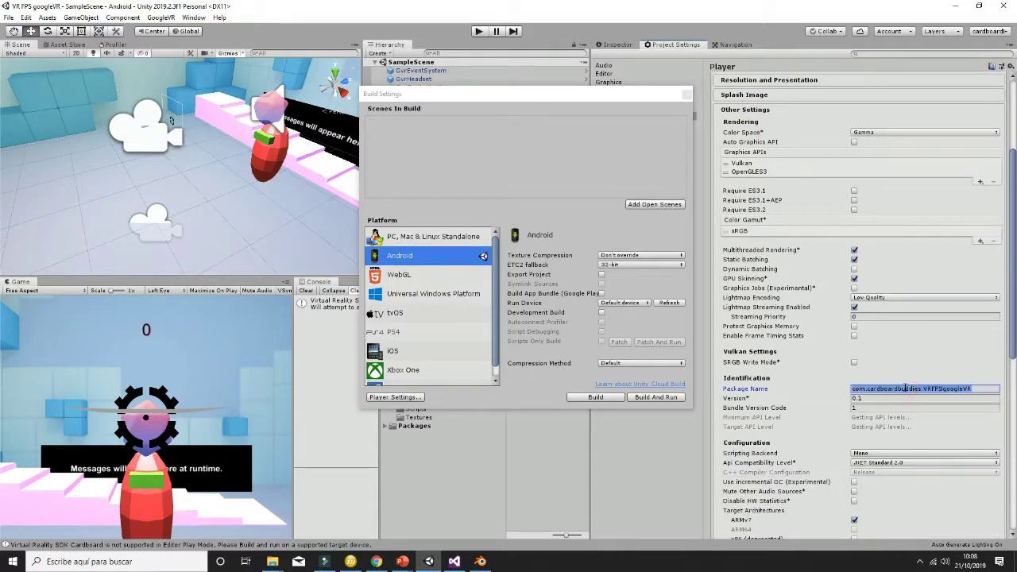
{"action": "scroll", "coordinate": [914, 358], "scroll_direction": "down", "scroll_amount": 3}
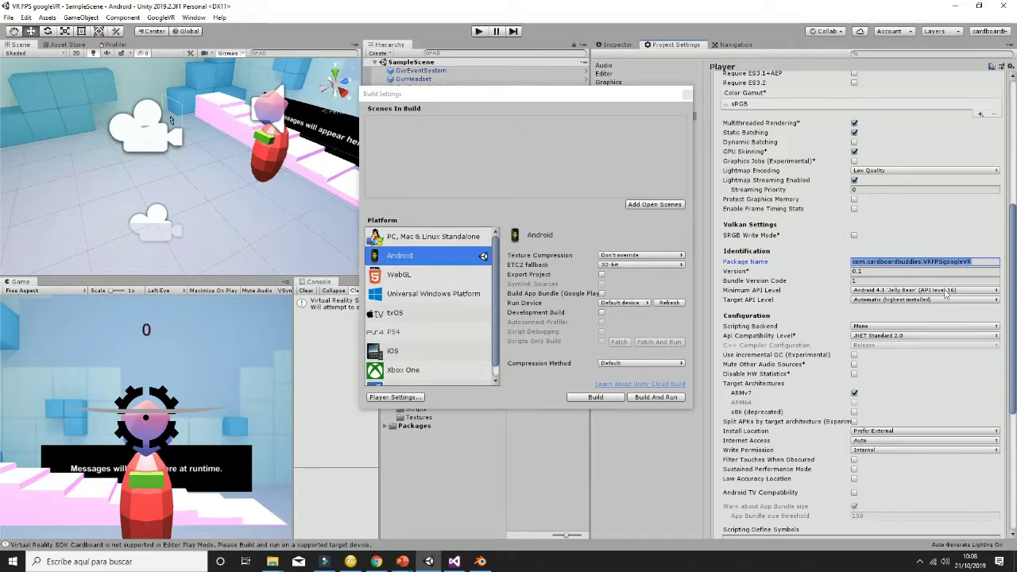
{"action": "left_click", "coordinate": [963, 292]}
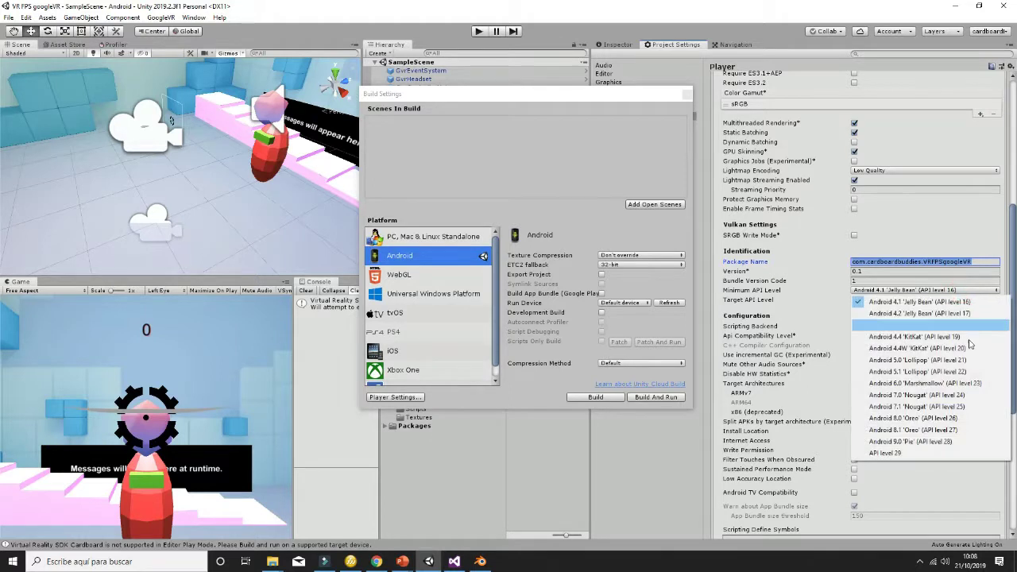
{"action": "key", "text": "Escape"}
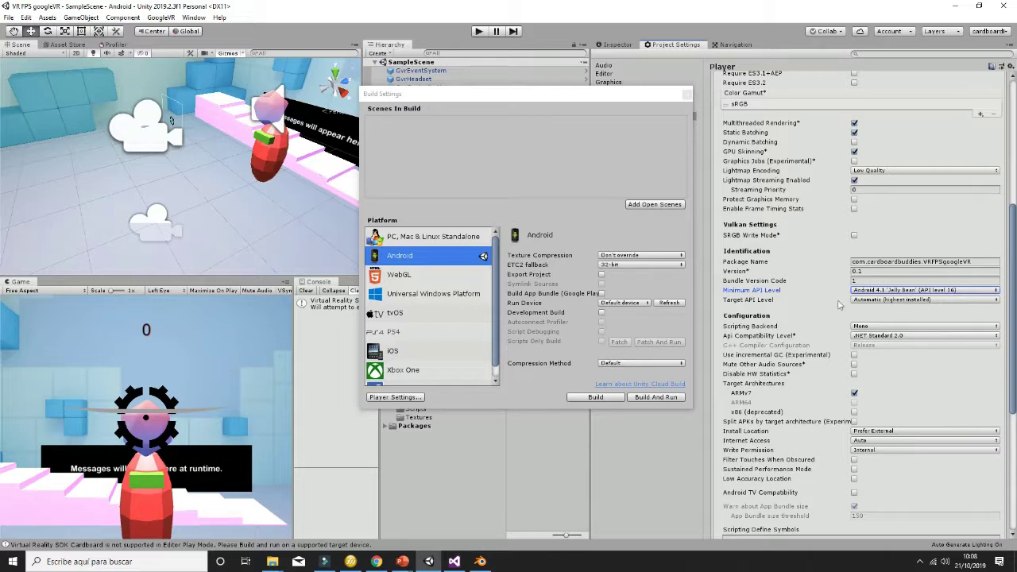
- Expand XR Settings to show Cardboard with 16-bit depth and Multi Pass
{"action": "scroll", "coordinate": [807, 282], "scroll_direction": "up", "scroll_amount": 10}
{"action": "scroll", "coordinate": [812, 183], "scroll_direction": "up", "scroll_amount": 3}
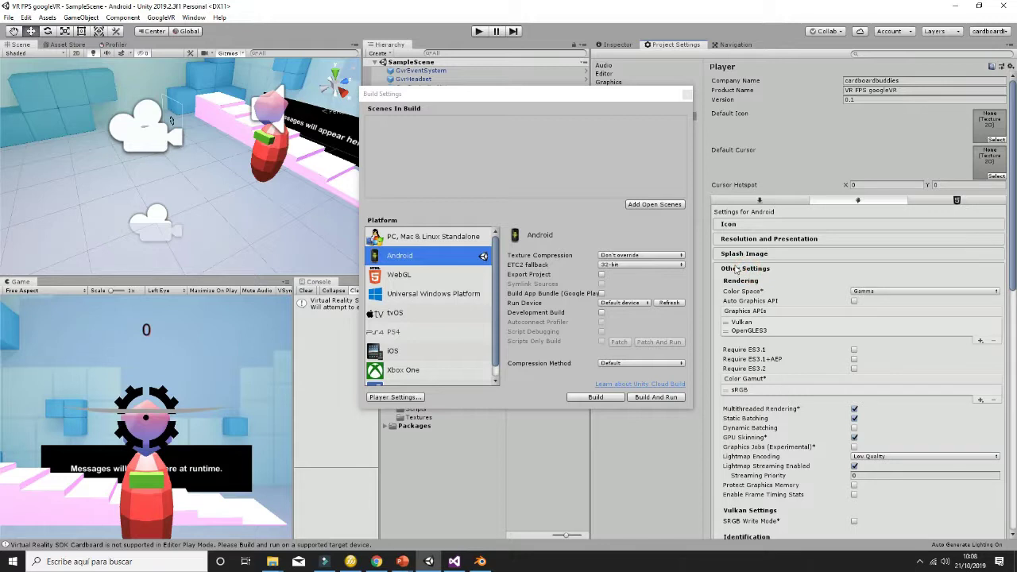
{"action": "scroll", "coordinate": [874, 308], "scroll_direction": "down", "scroll_amount": 5}
{"action": "scroll", "coordinate": [871, 317], "scroll_direction": "down", "scroll_amount": 10}
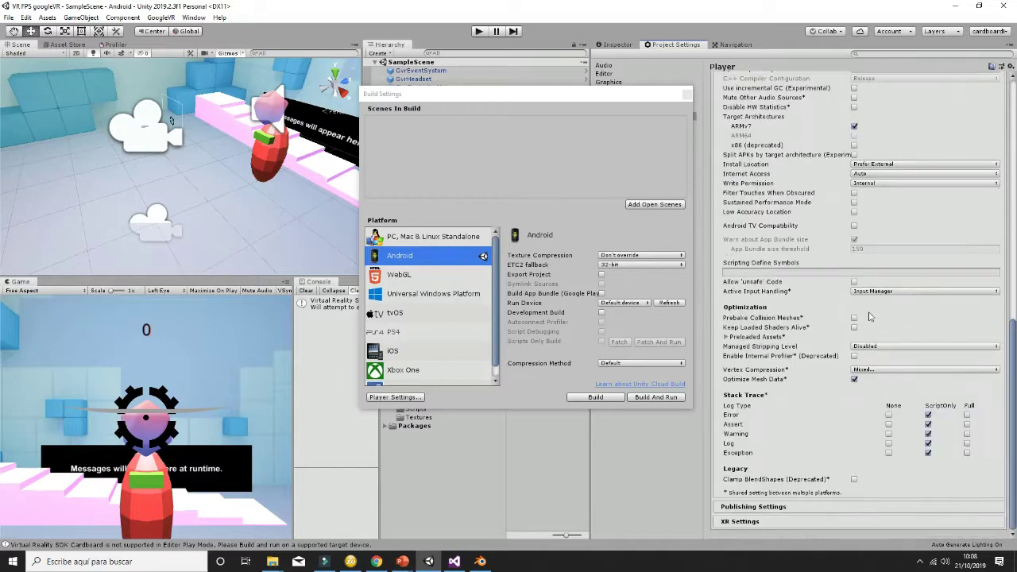
{"action": "left_click", "coordinate": [742, 522]}
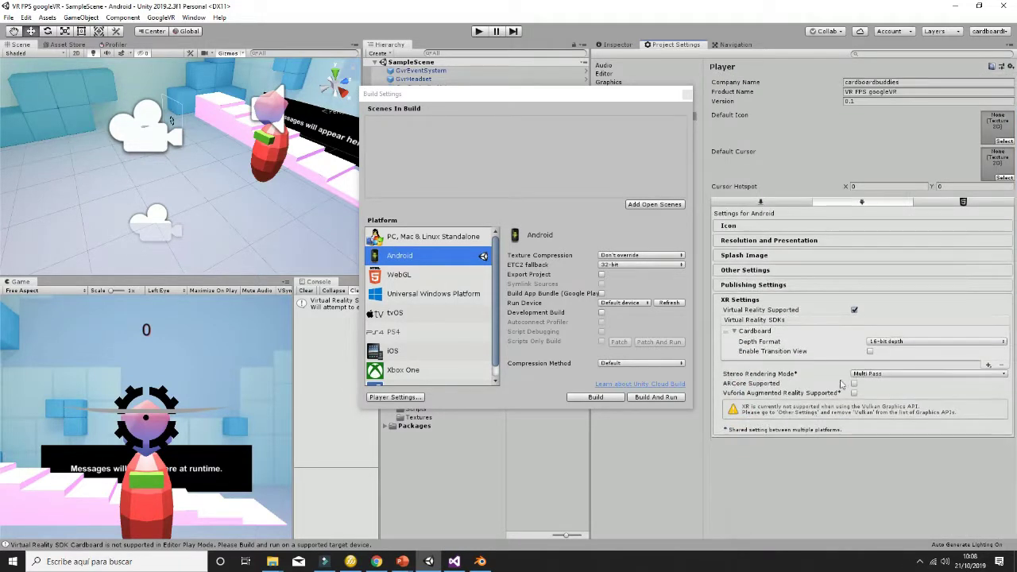
{"action": "left_click", "coordinate": [855, 311]}
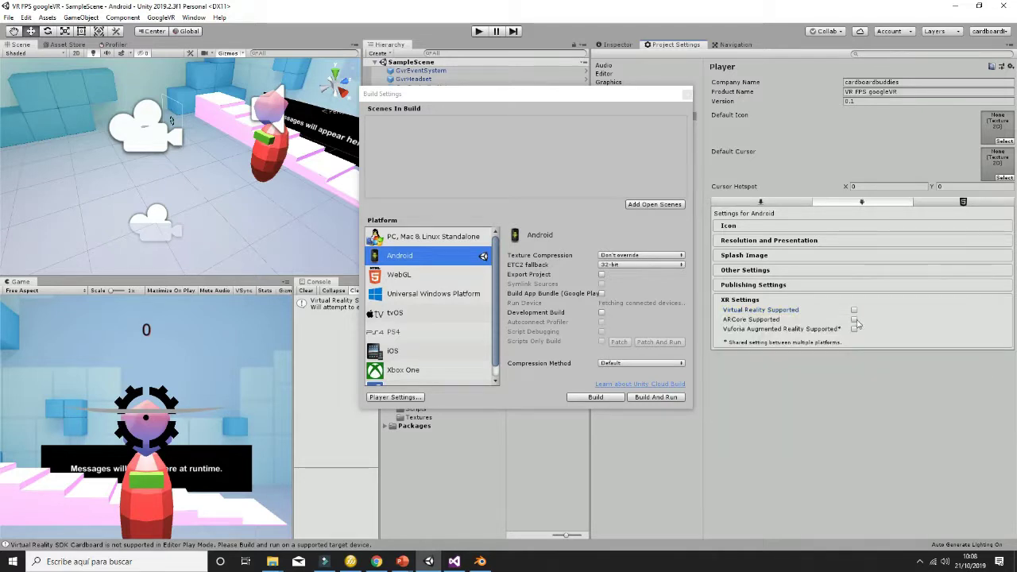
{"action": "left_click", "coordinate": [854, 311]}
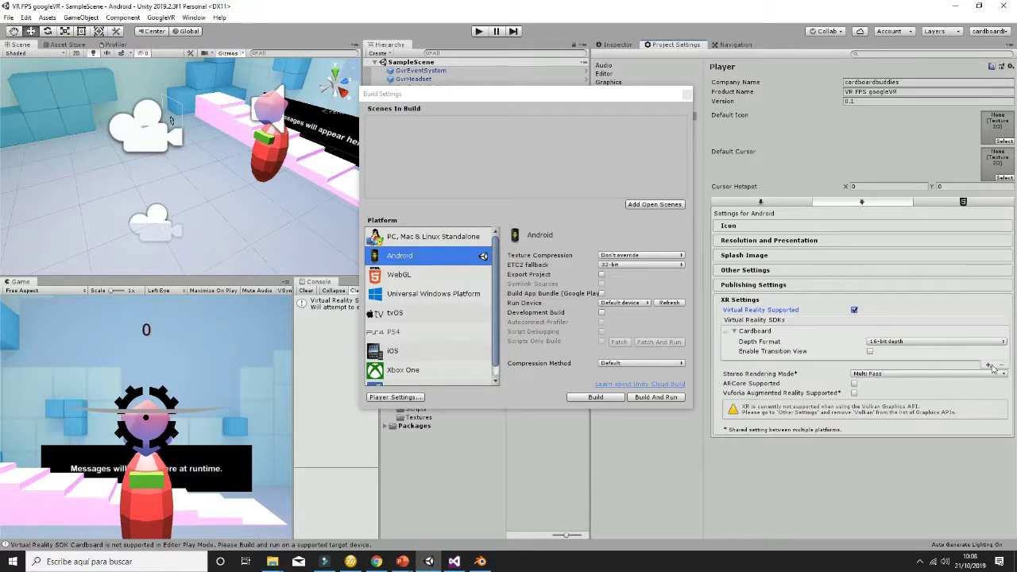
{"action": "left_click", "coordinate": [992, 365]}
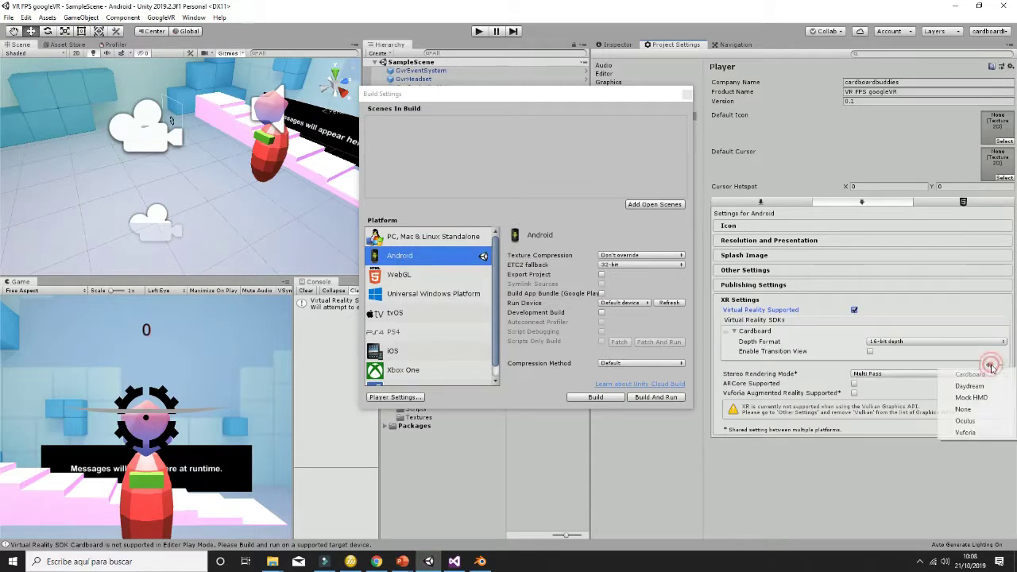
{"action": "left_click", "coordinate": [877, 475]}
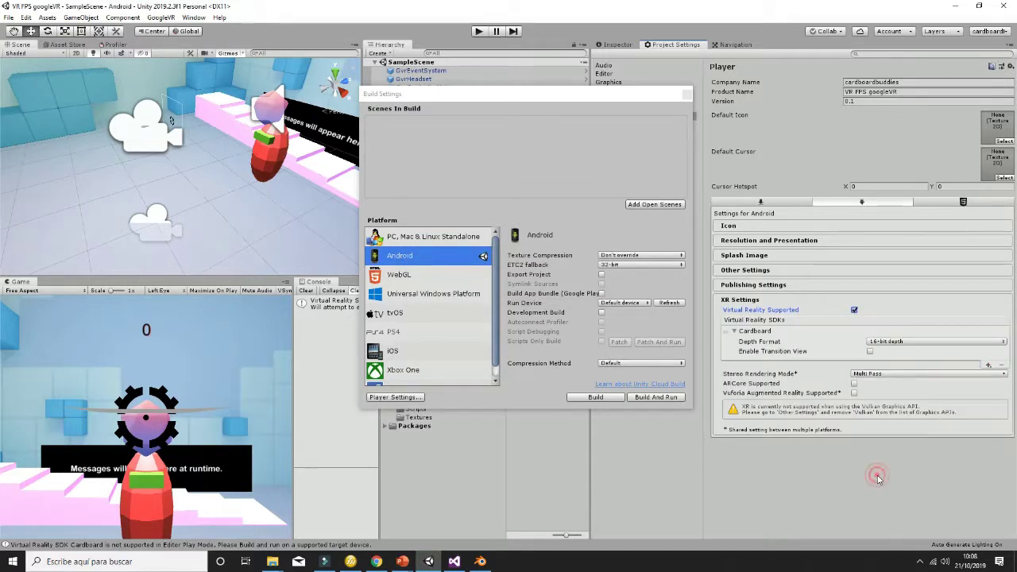
{"action": "left_click", "coordinate": [595, 401]}
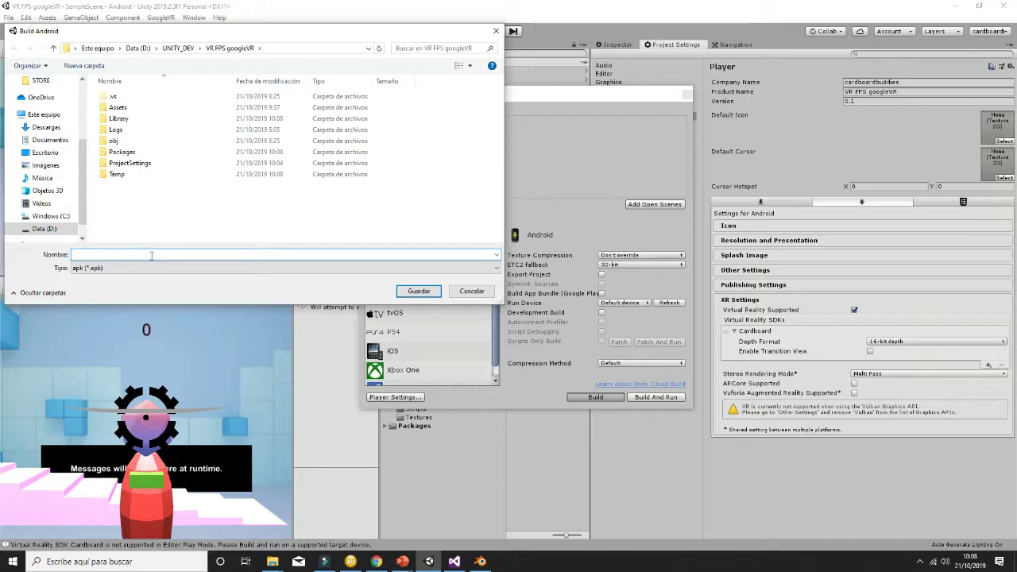
{"action": "left_click", "coordinate": [469, 291]}
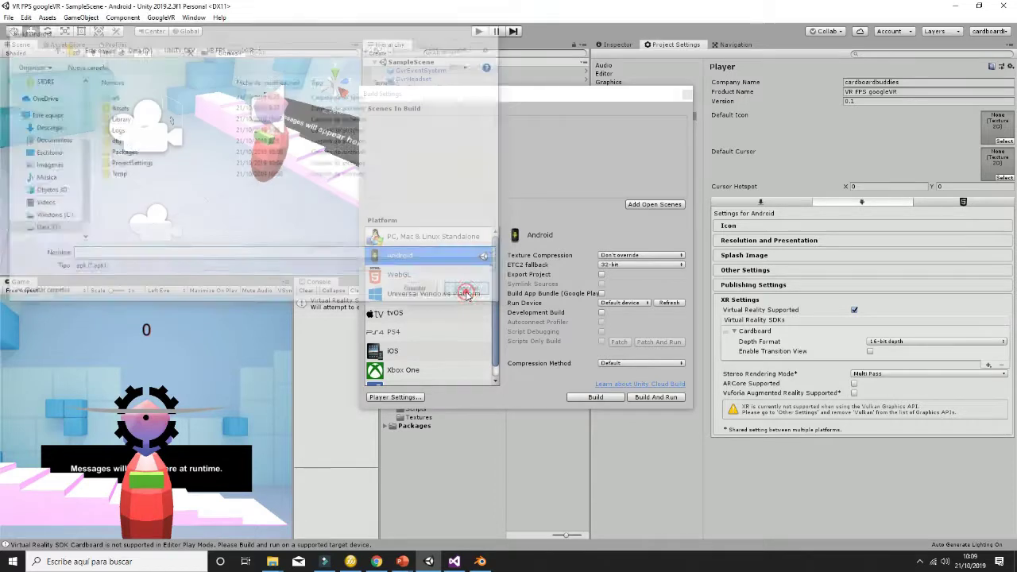